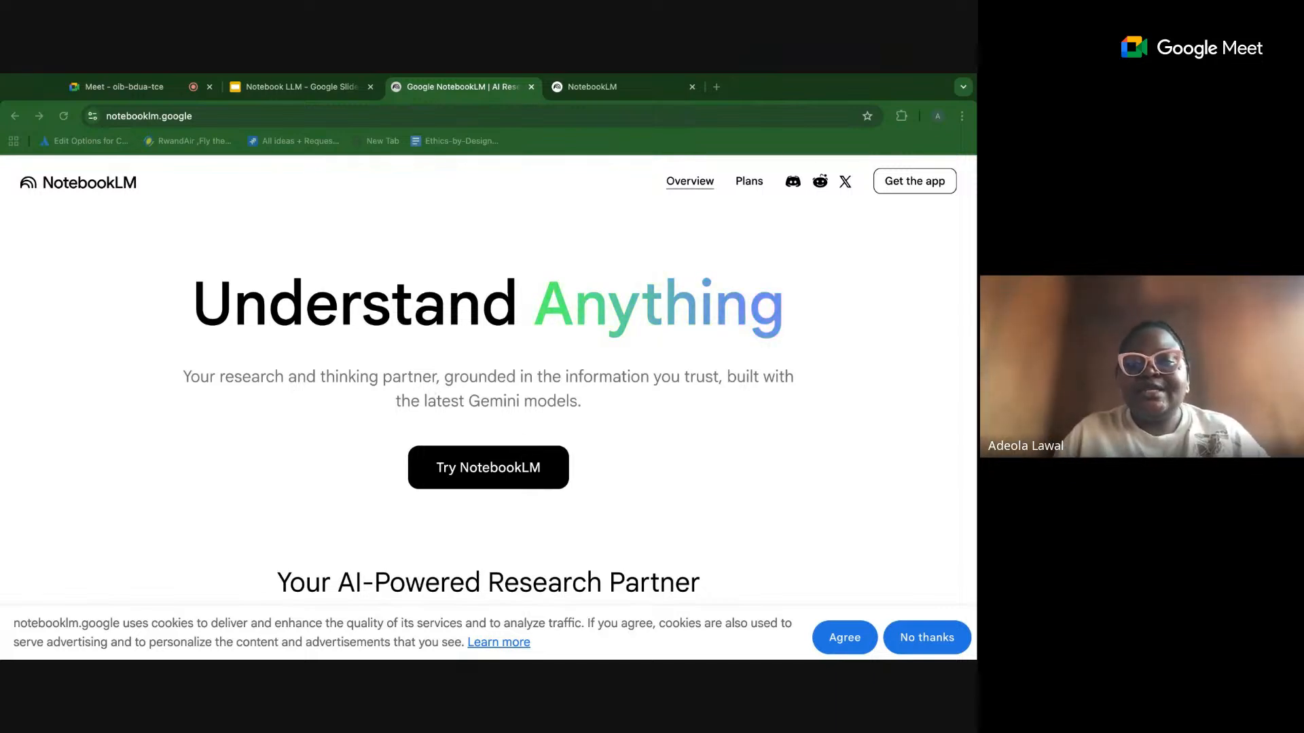
Launch NotebookLM from its home page, create a new notebook and close its add-sources dialog.
click(499, 469)
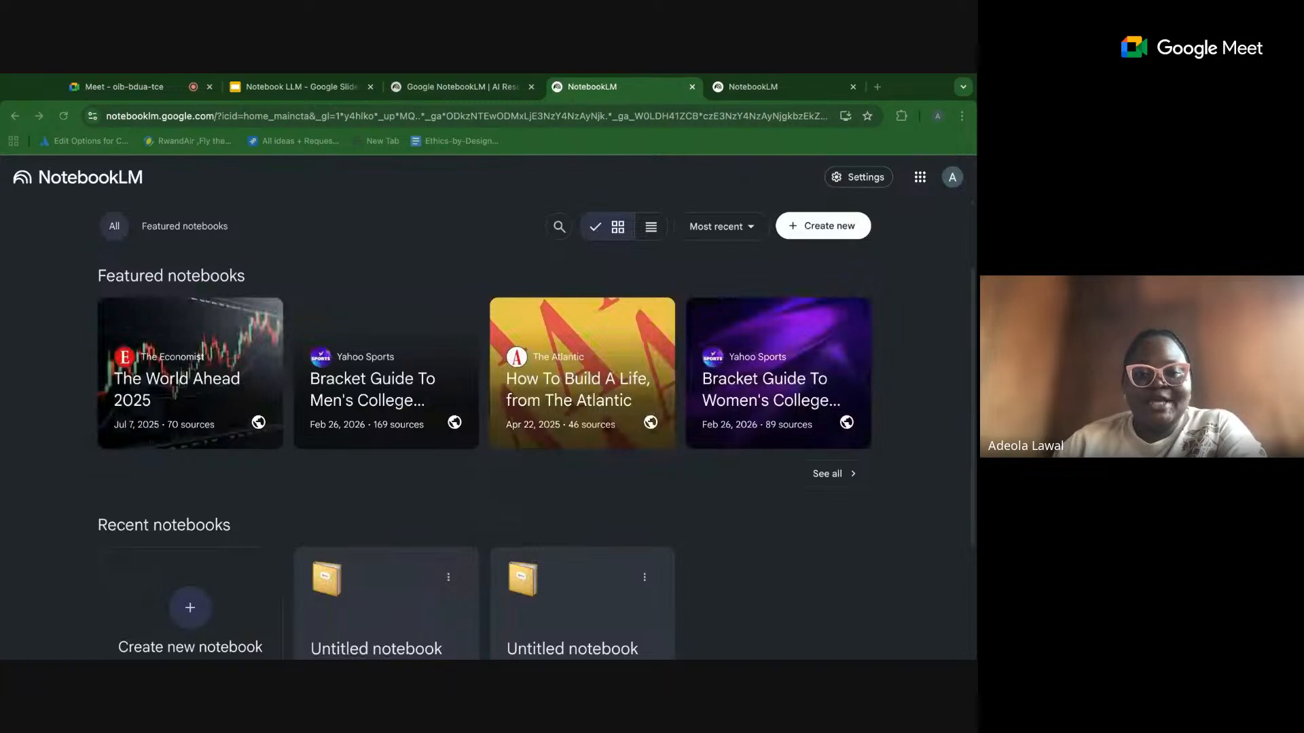
scroll(582, 381, down, 2)
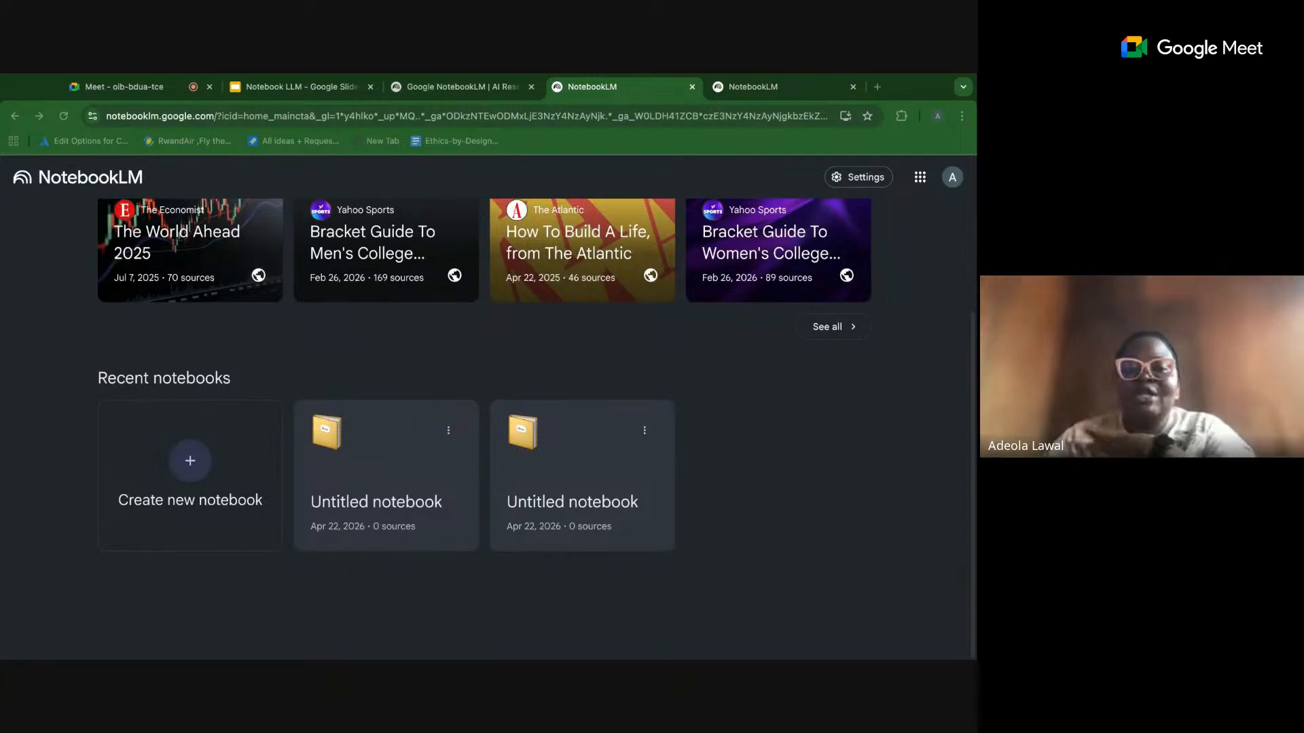
scroll(484, 407, up, 2)
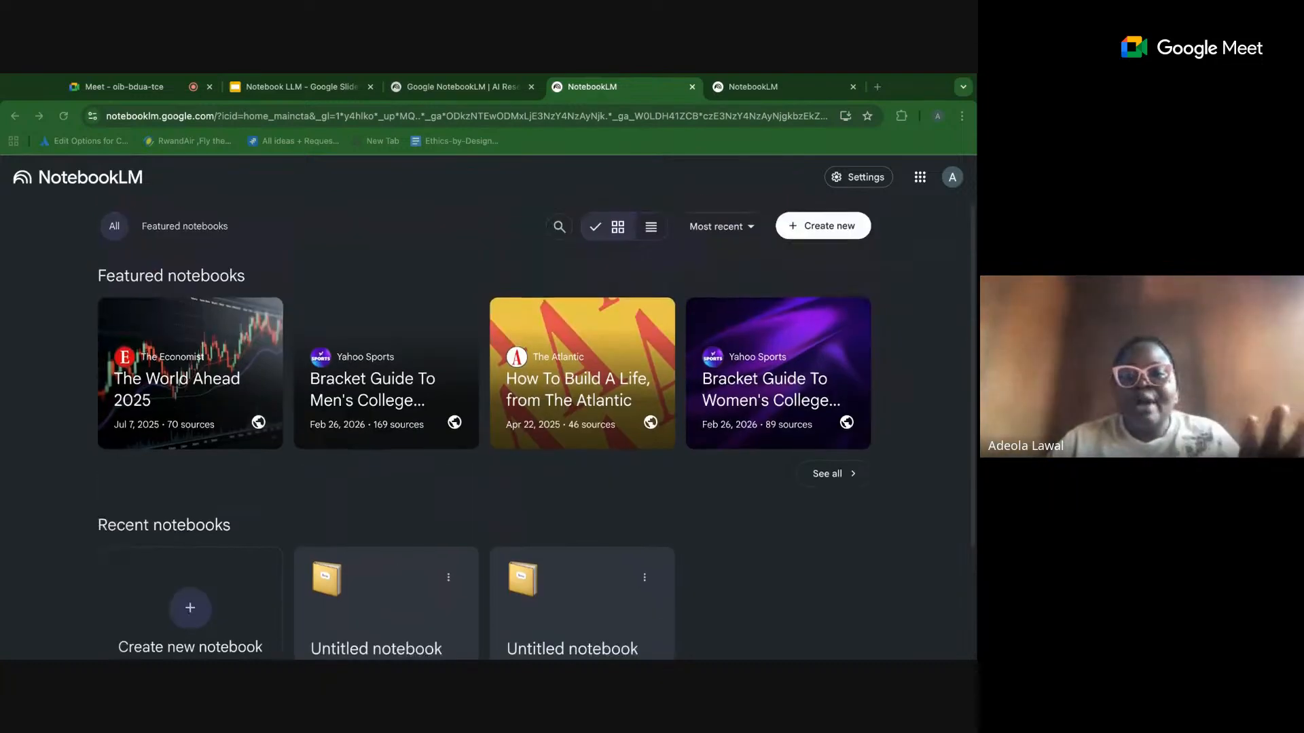
click(822, 227)
click(823, 227)
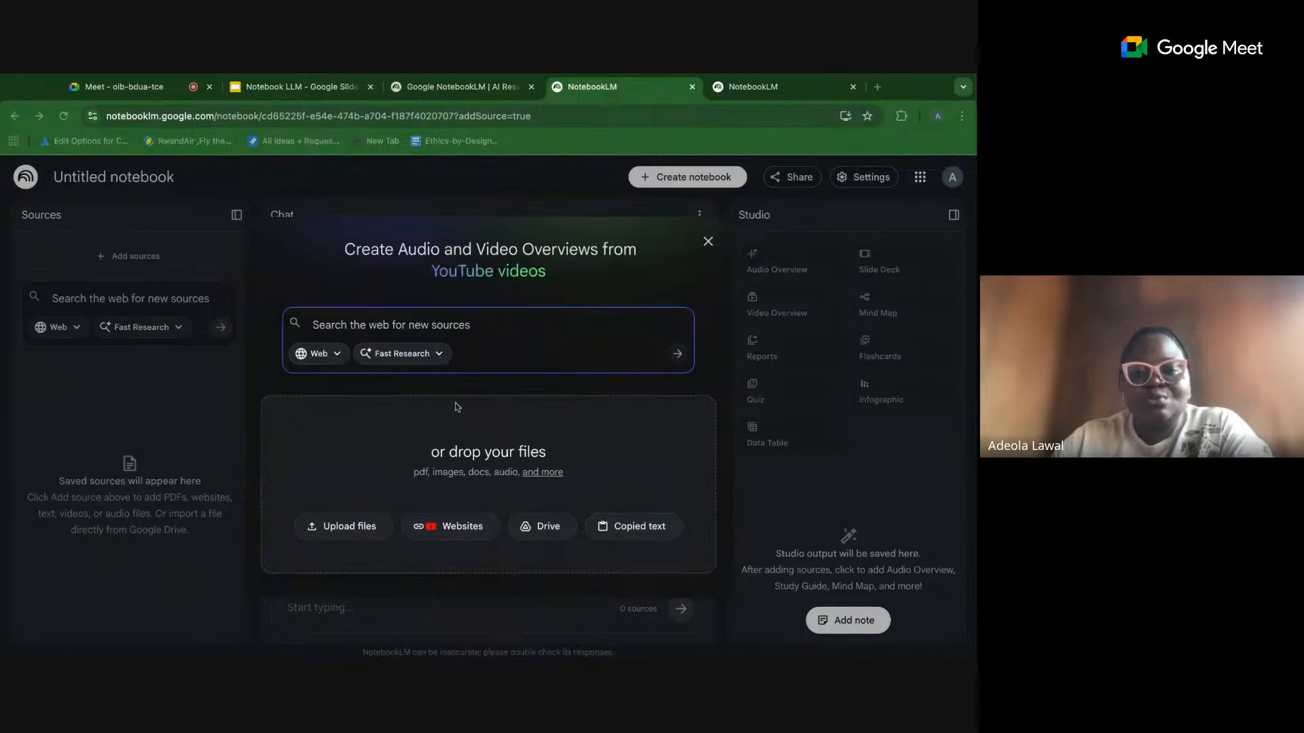
click(707, 245)
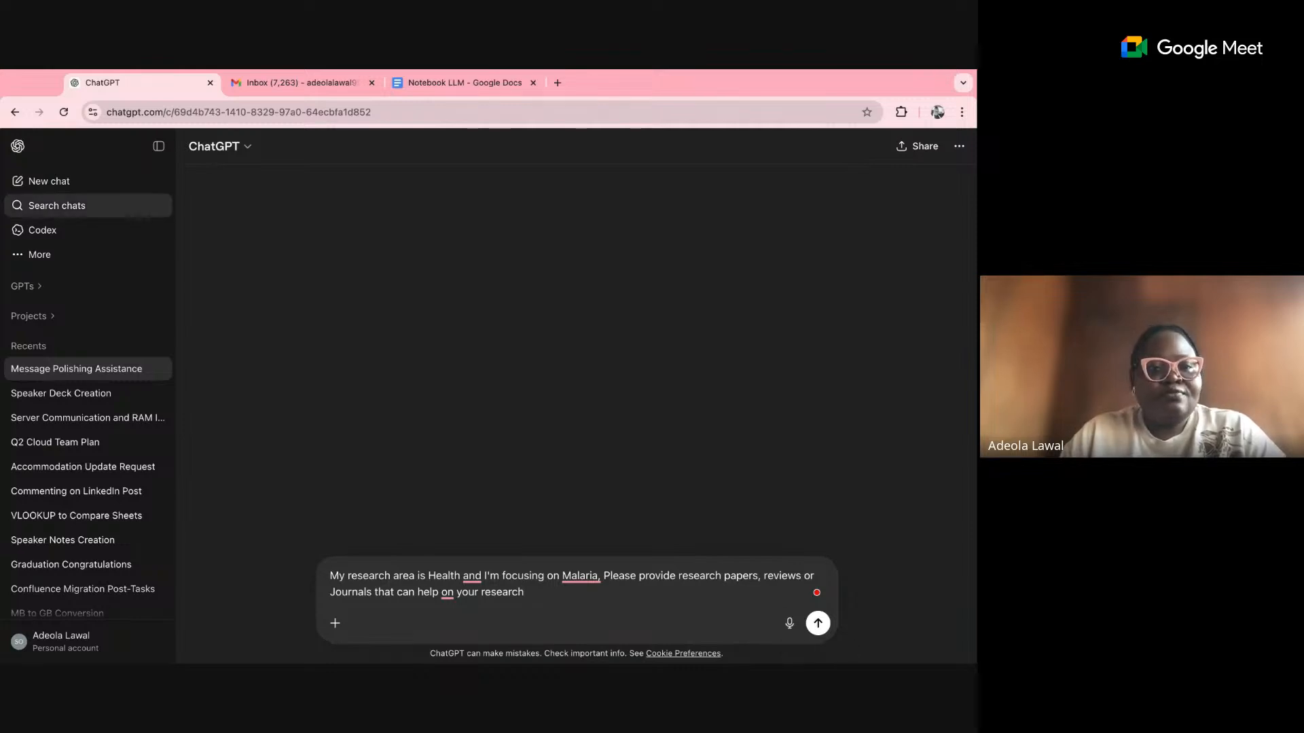
Reload the ChatGPT conversation, then switch back to NotebookLM and bring up the untitled notebook with the Website and YouTube URLs dialog.
click(64, 112)
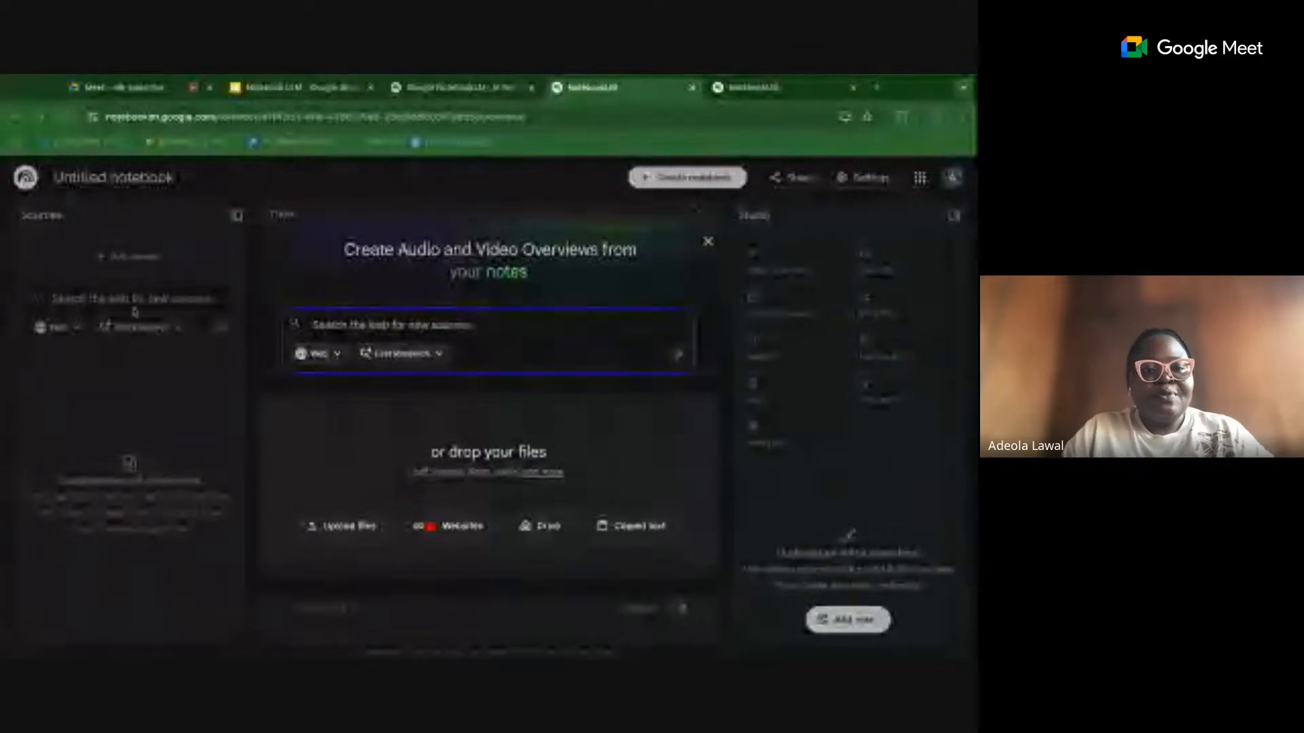
click(134, 309)
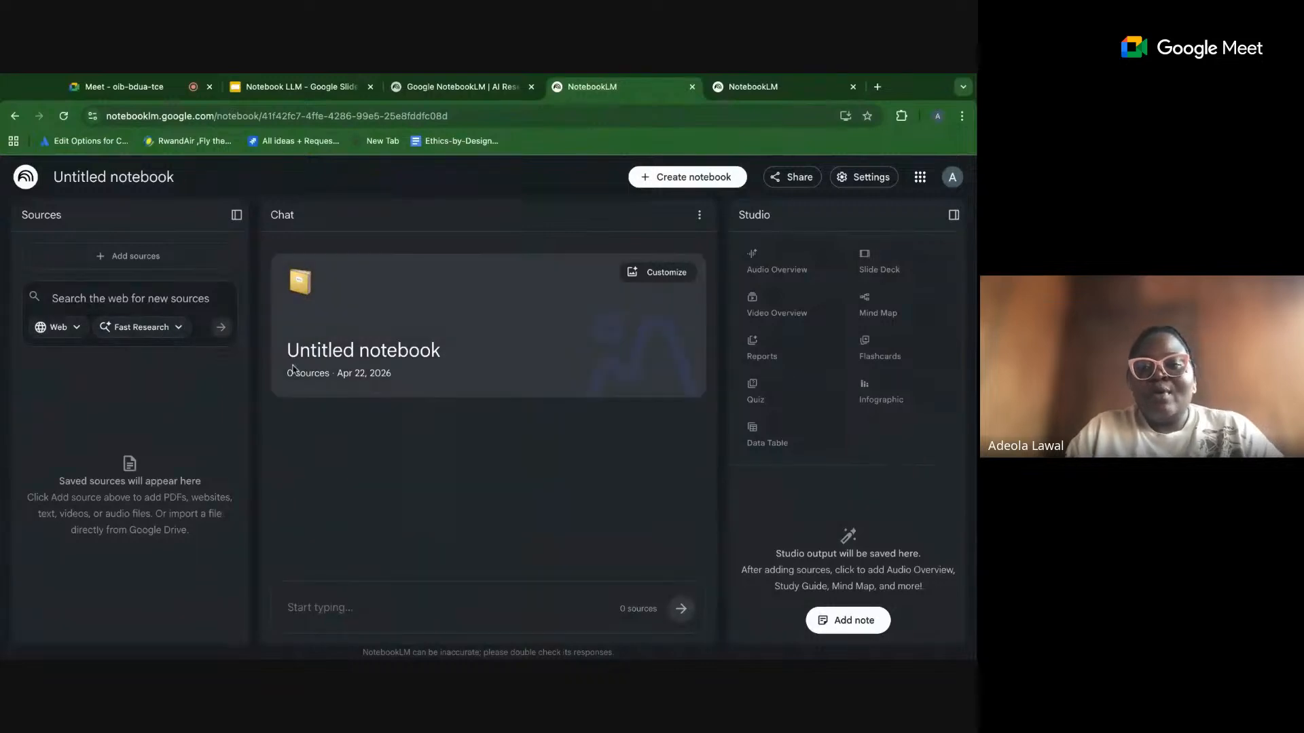
click(486, 92)
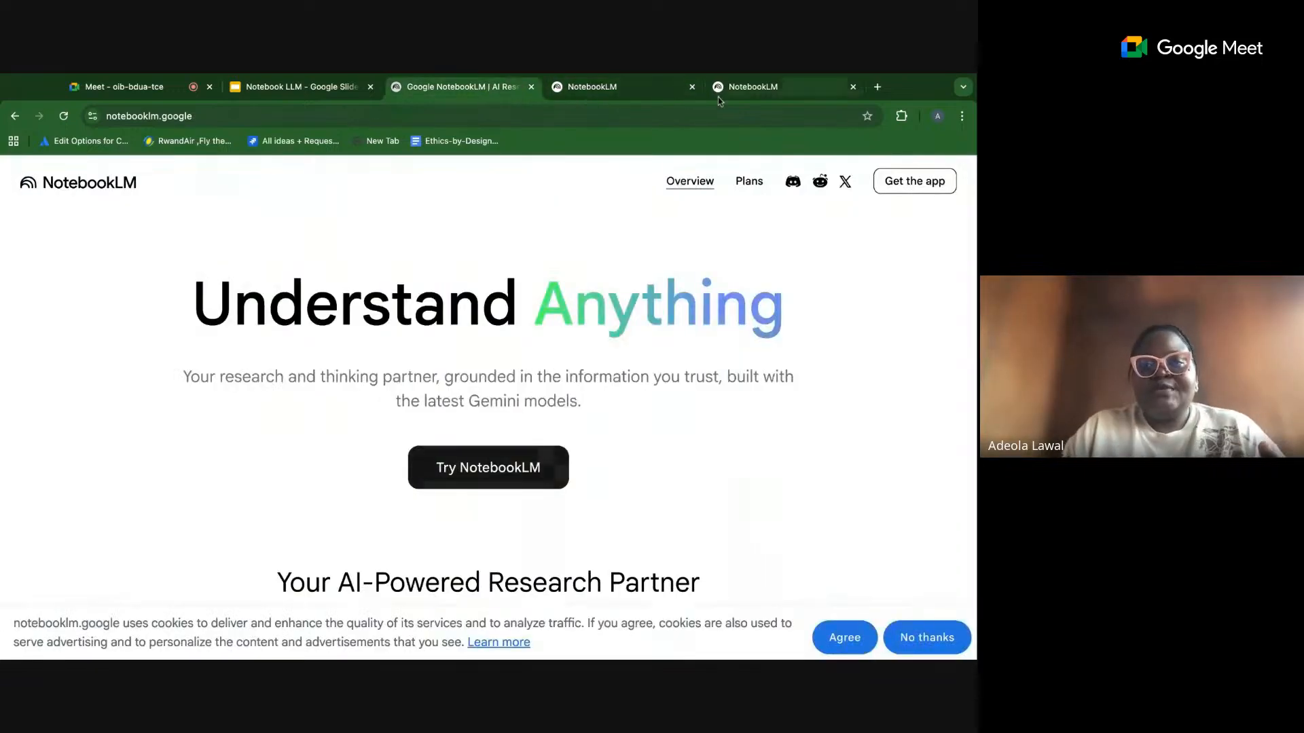
click(720, 93)
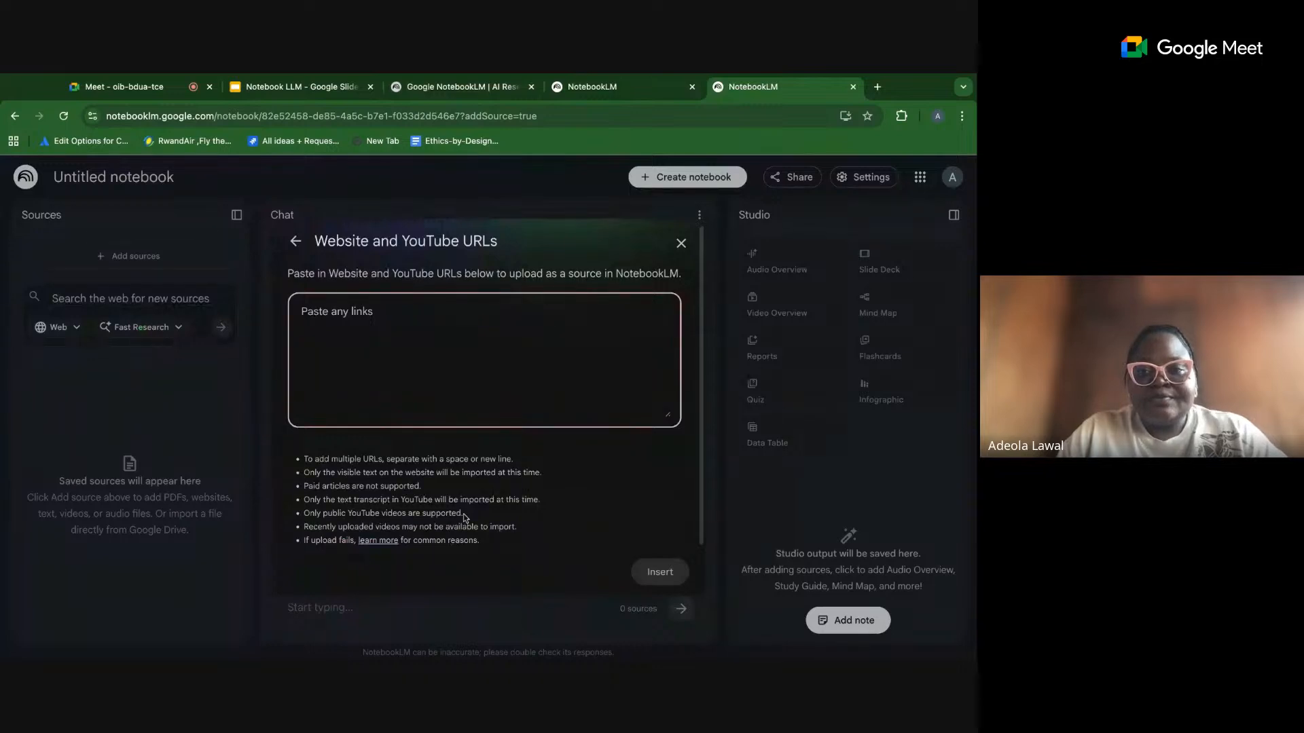
Dismiss the Website and YouTube URLs dialog and the add-sources dialog to return to the untitled notebook.
key(super+Tab)
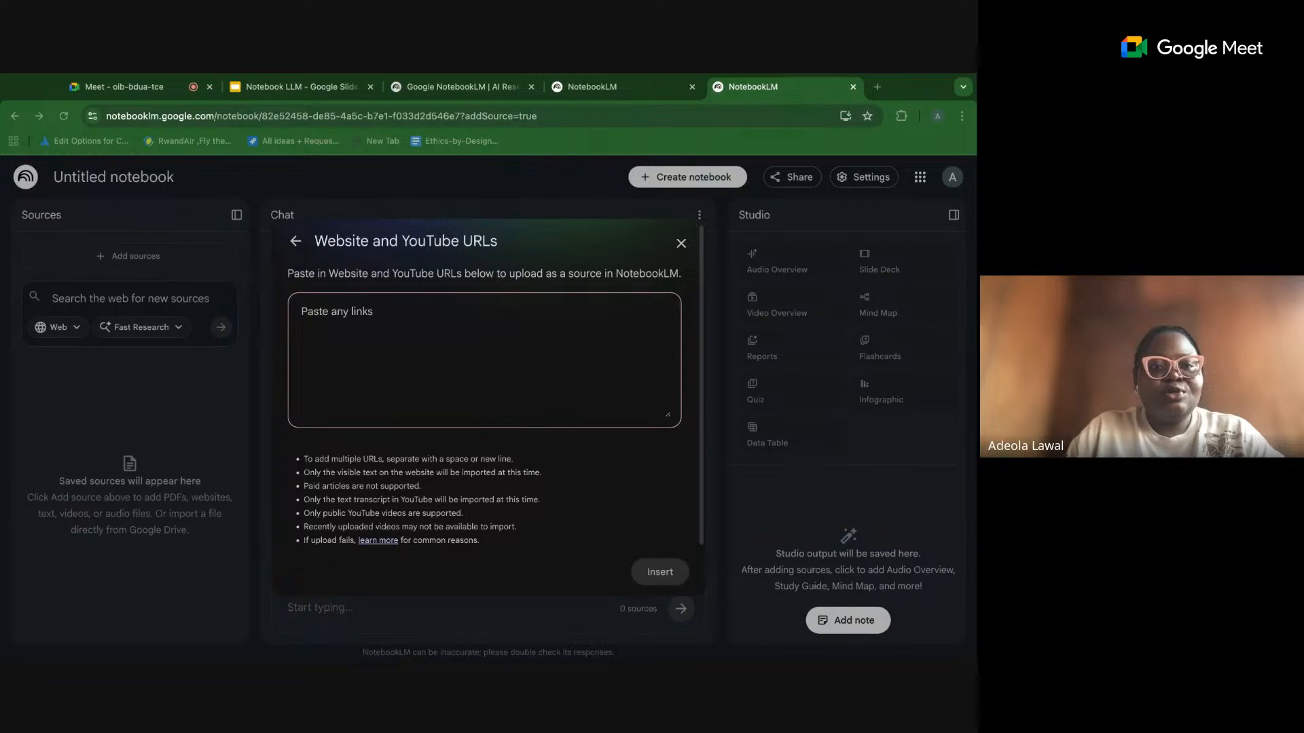
key(super+Tab)
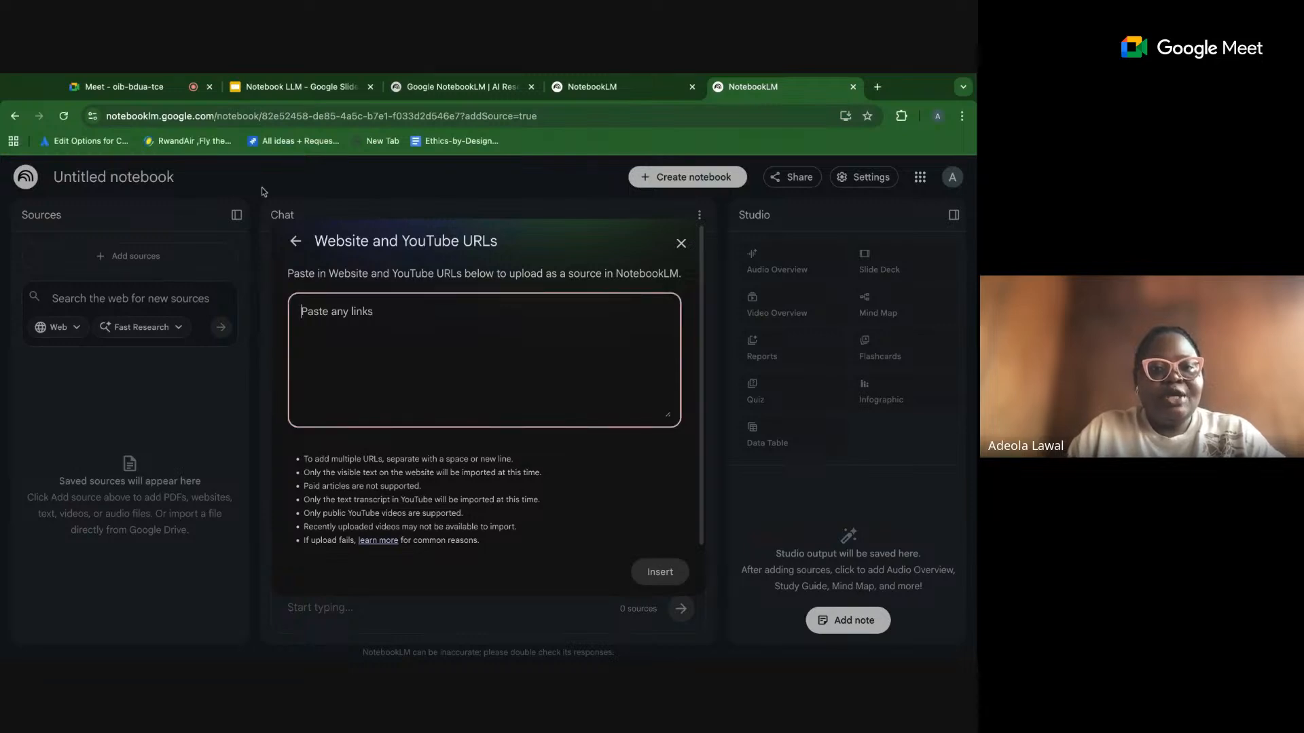
key(super+Tab)
click(100, 273)
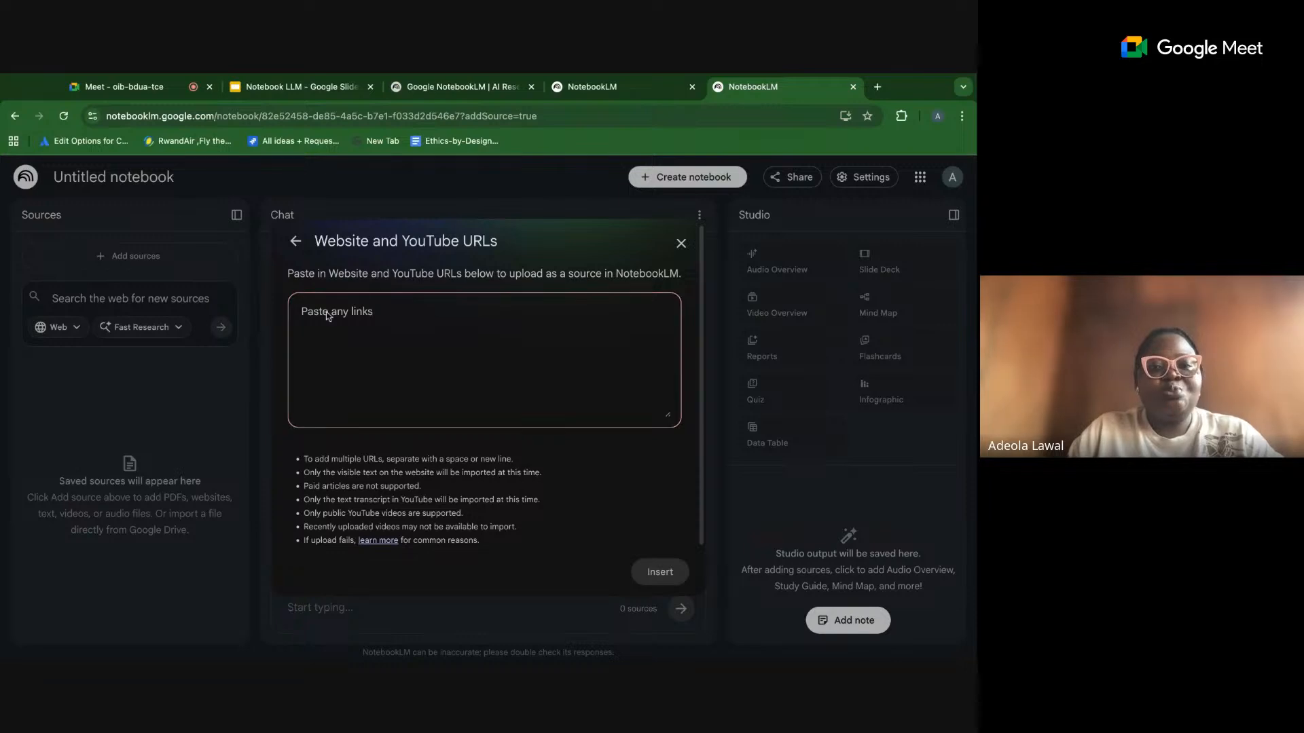
click(154, 280)
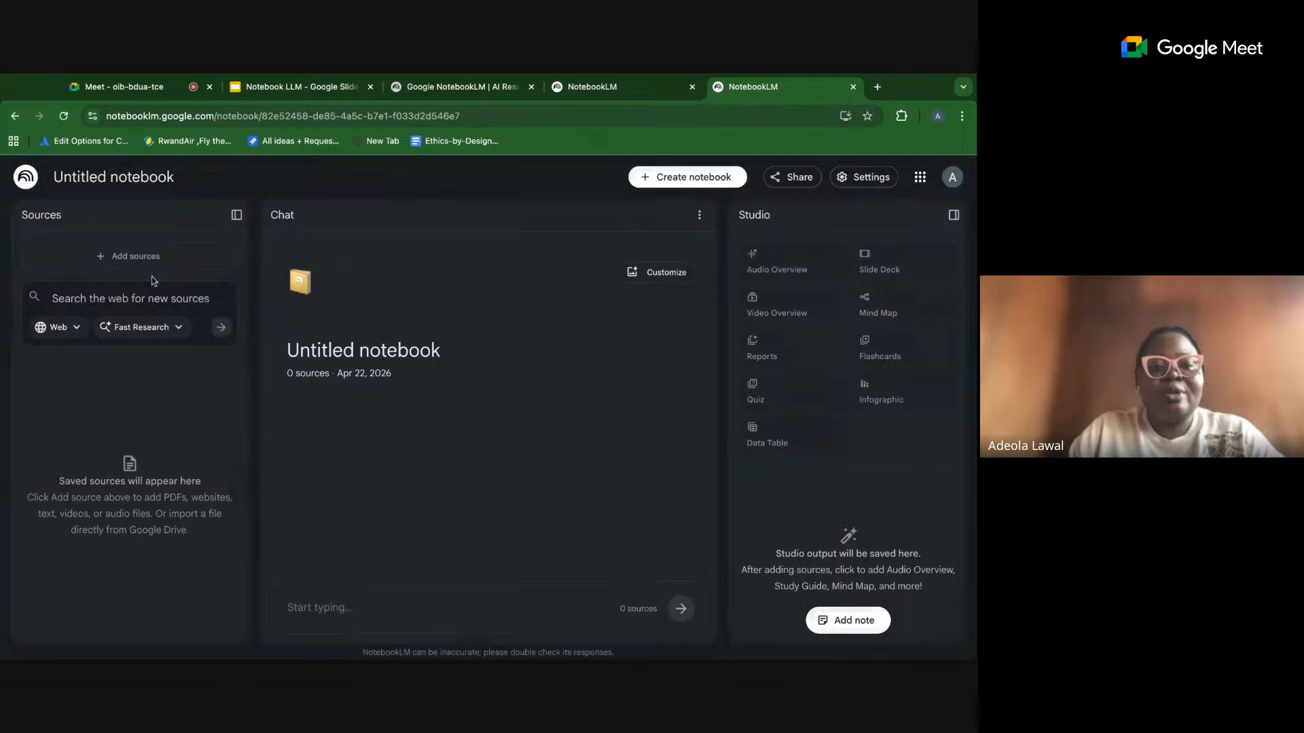
click(129, 256)
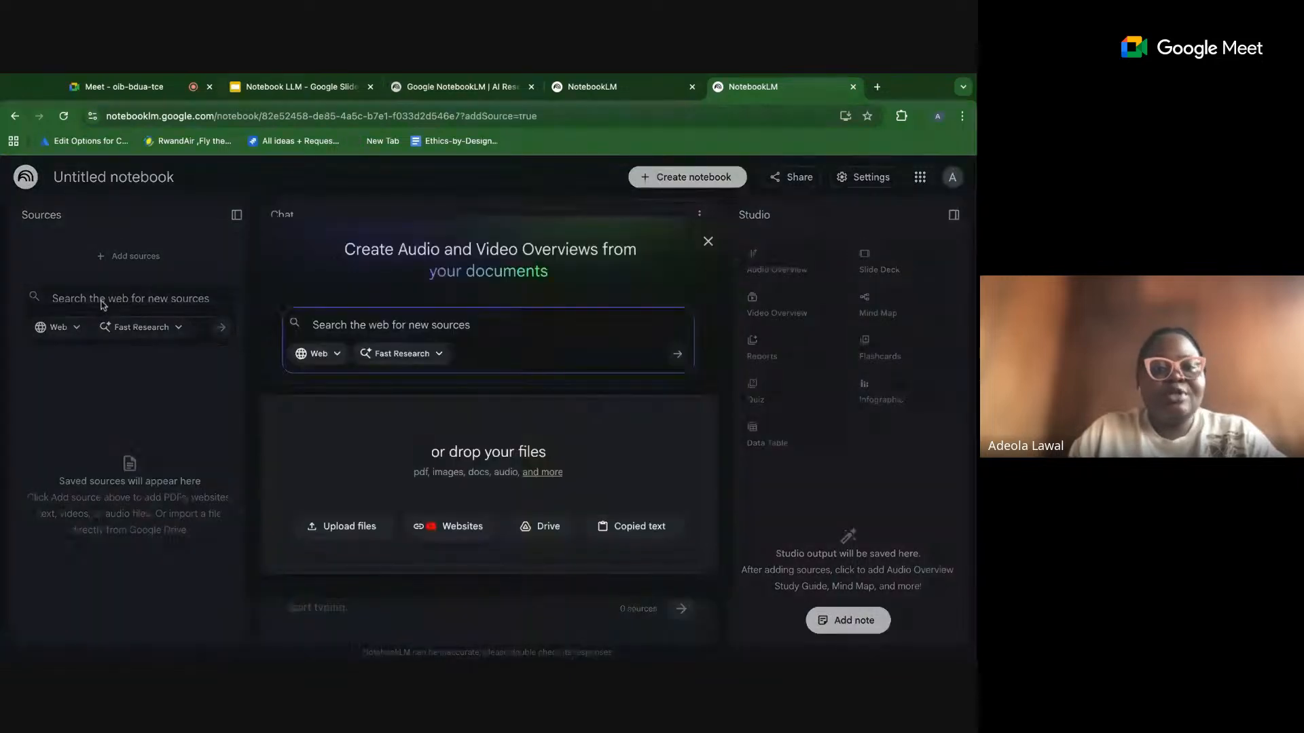
click(103, 299)
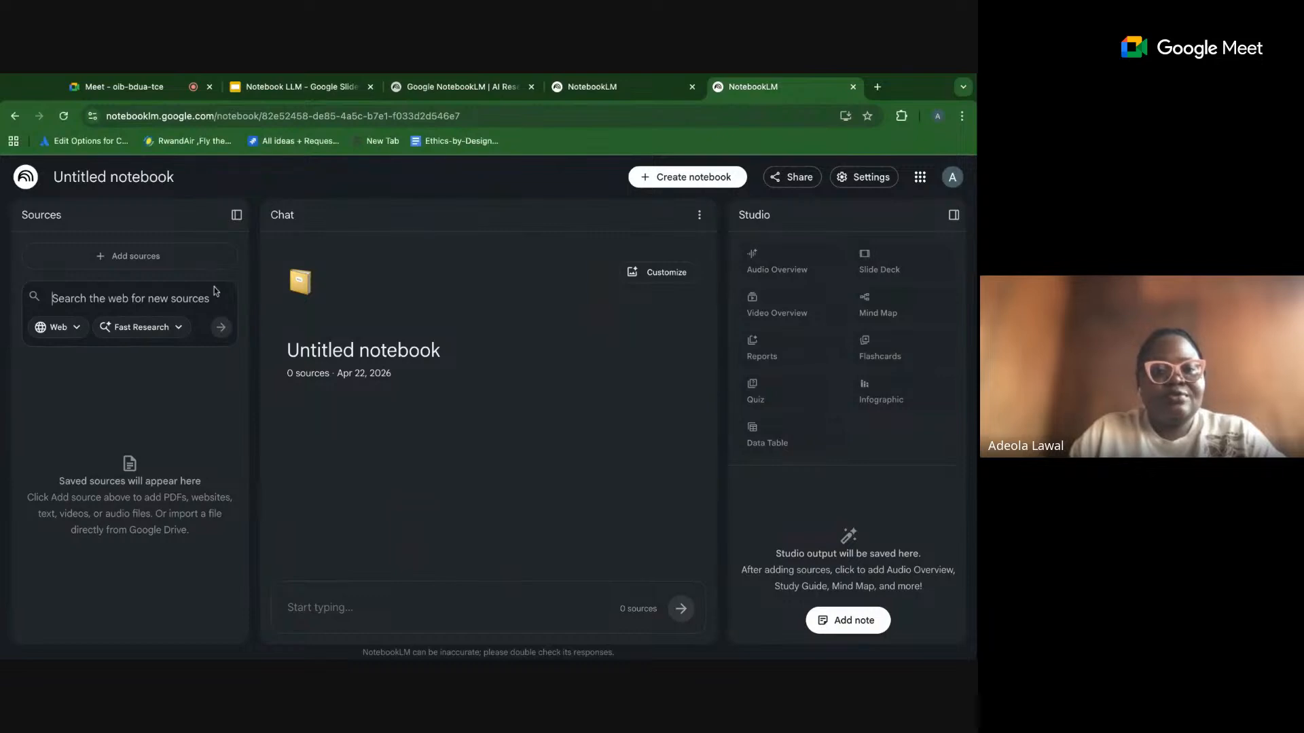
Run a Fast Research web search for research papers, reviews or Journals that can help with health research on Malaria.
click(58, 301)
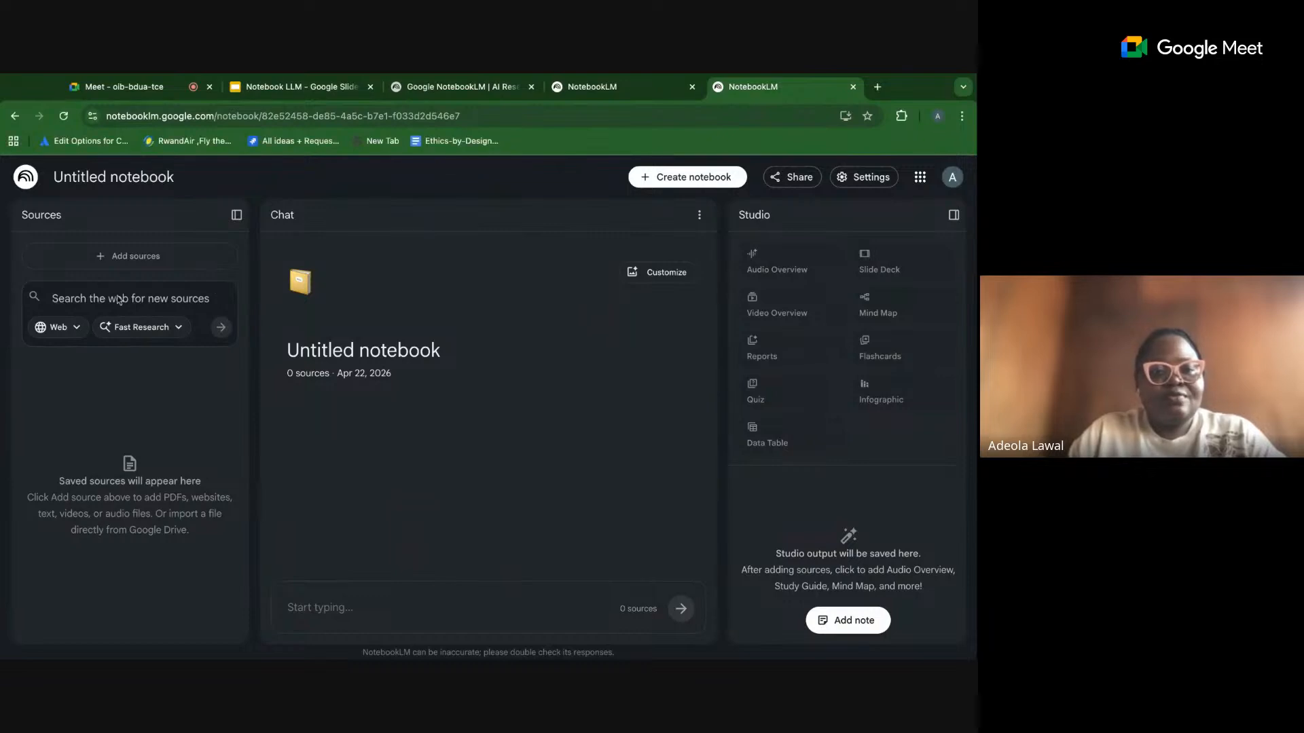
click(98, 302)
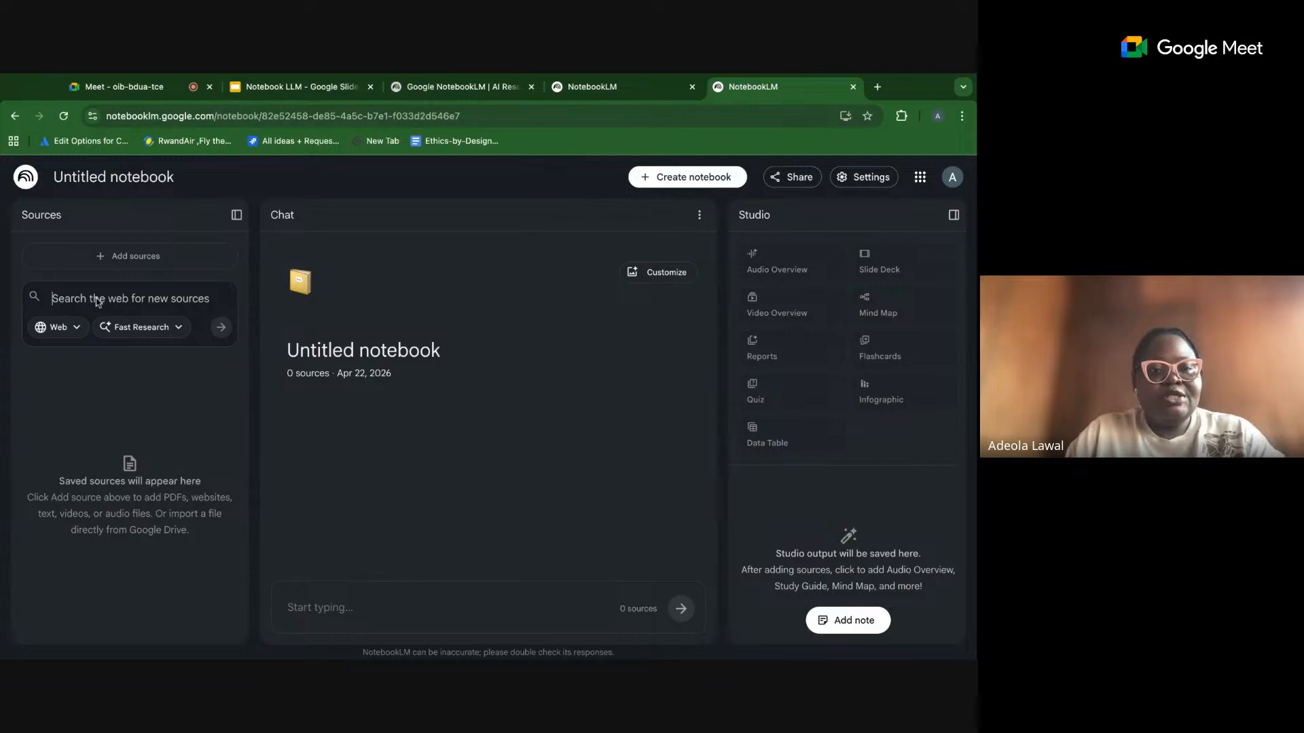
text(My research are is in health and I am looking into Malaria research area, Please provide research papers, reviews or Journals that can help on your reasrch)
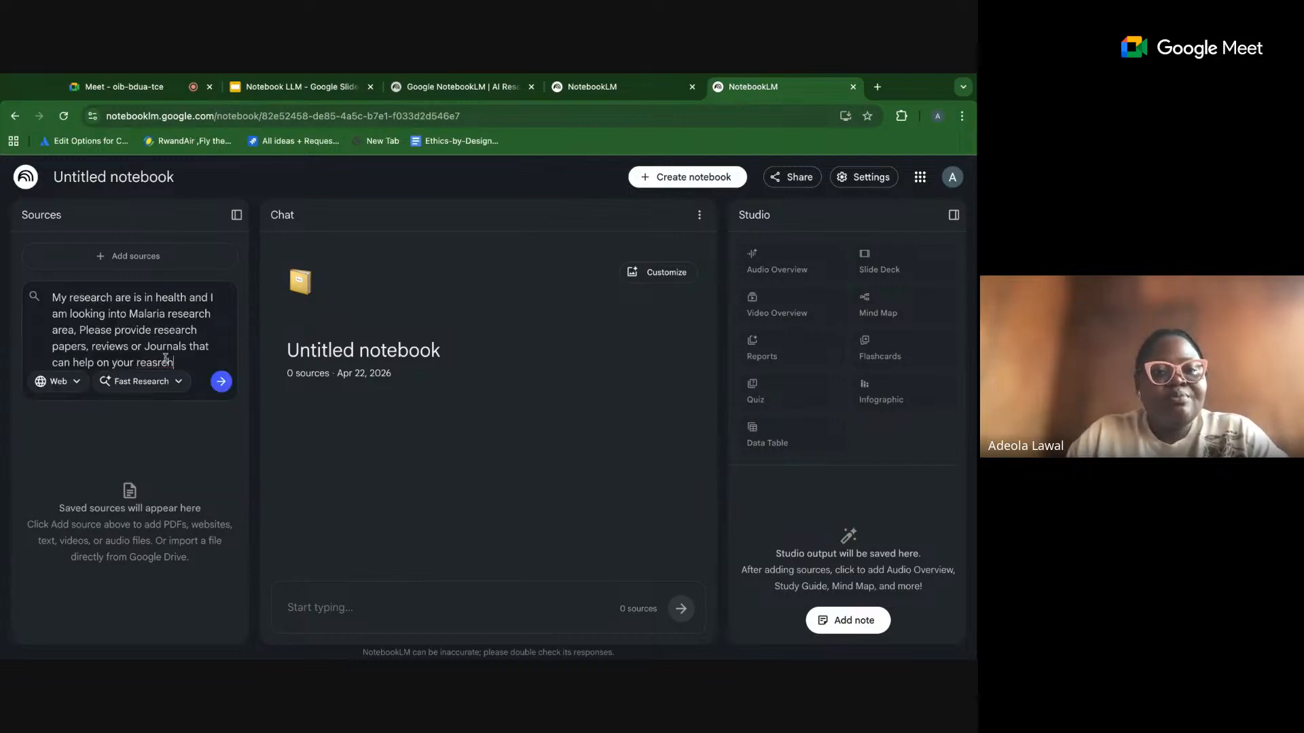
key(BackSpace)
key(BackSpace)
key(BackSpace)
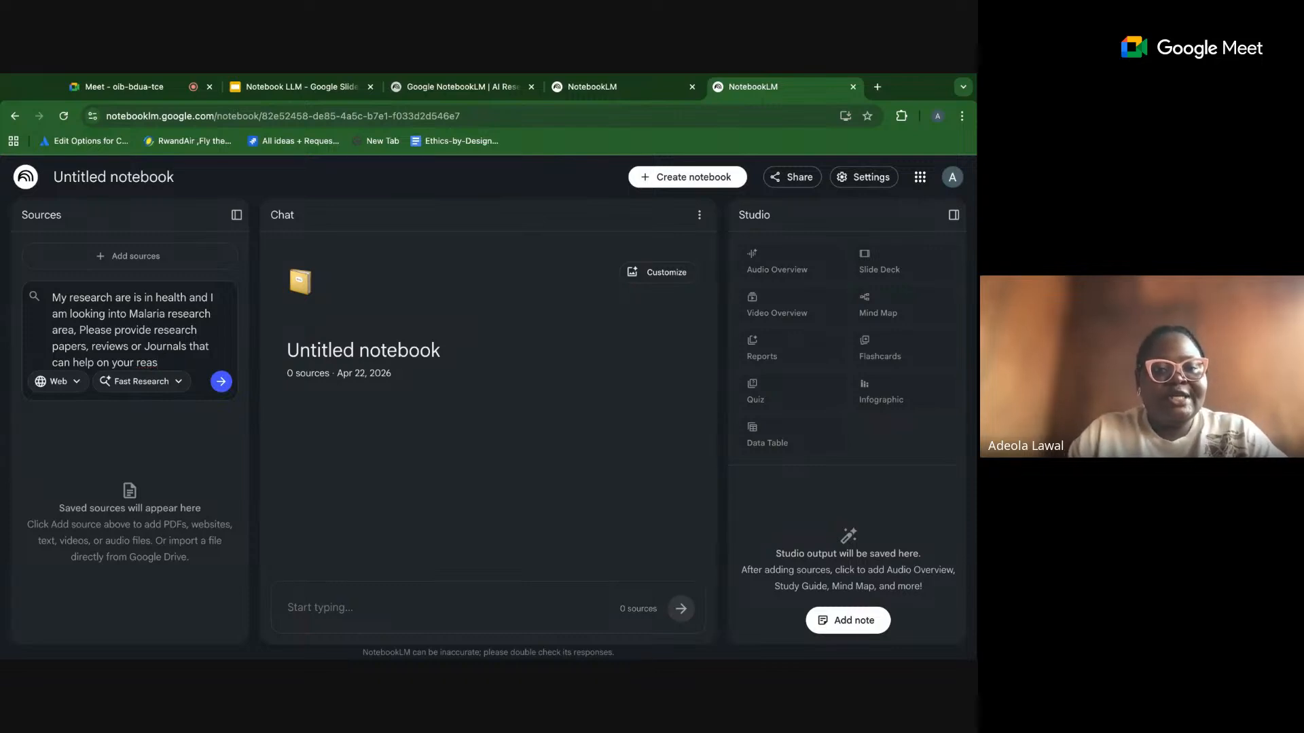
key(BackSpace)
key(BackSpace)
text(se)
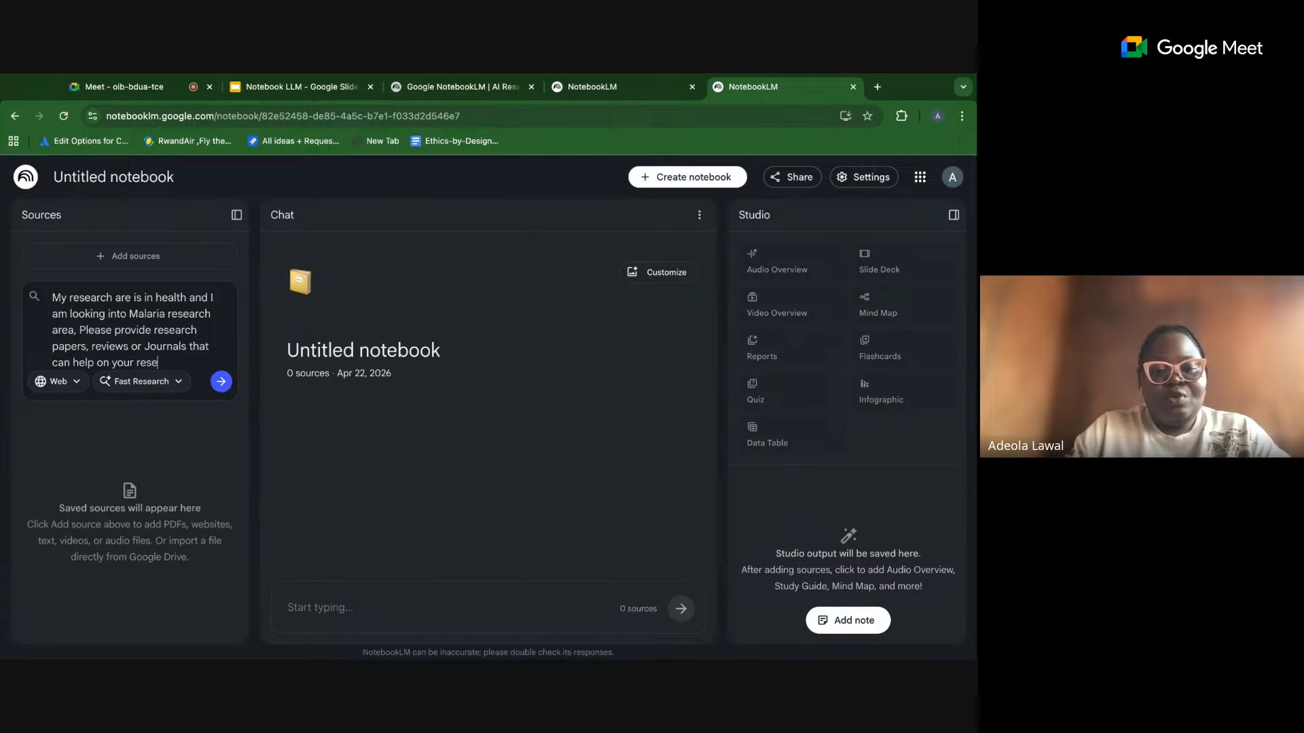
text(arch)
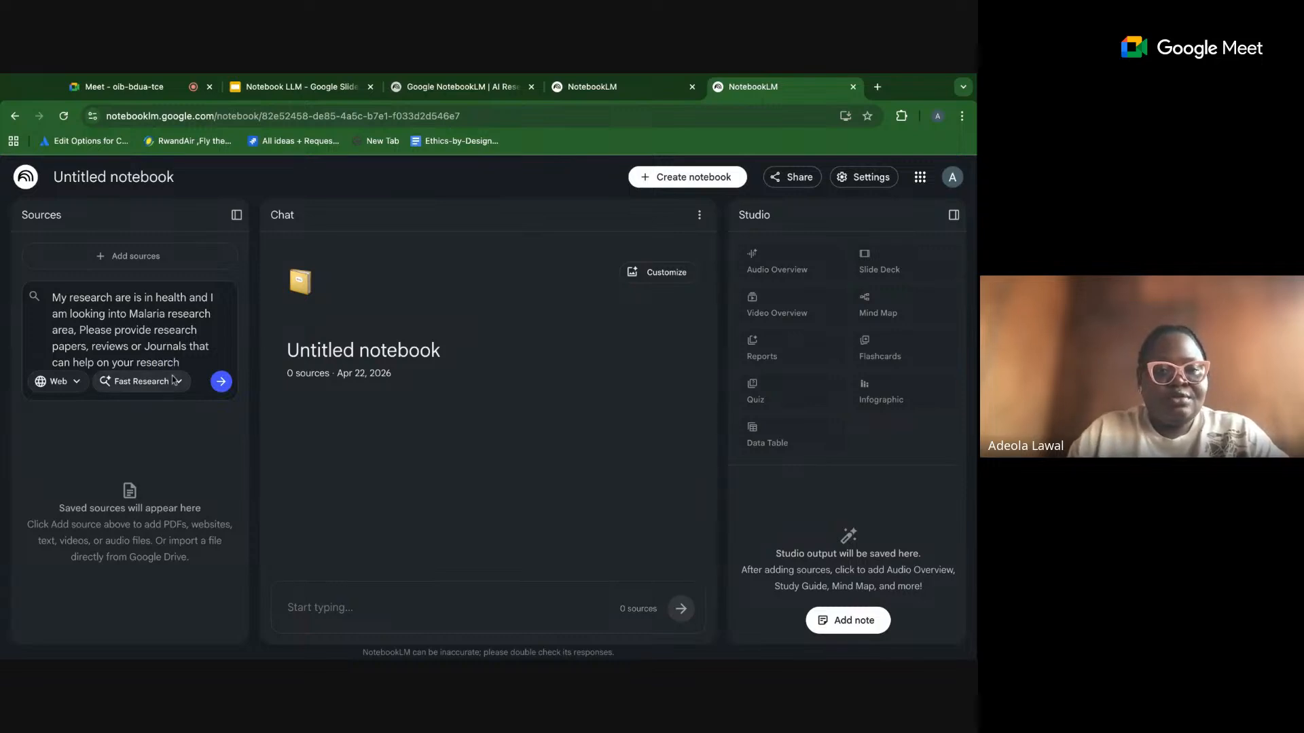
click(220, 382)
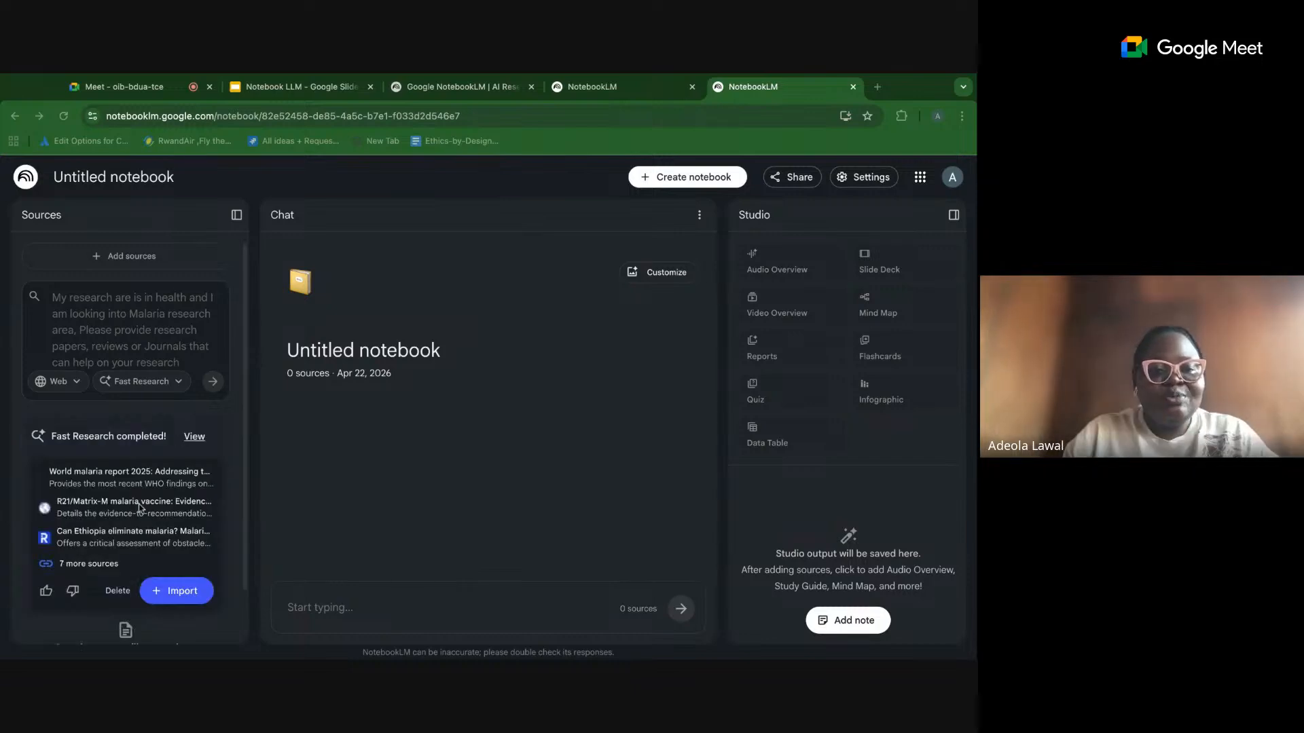
Import all the sources found by Fast Research into the notebook.
scroll(177, 374, down, 1)
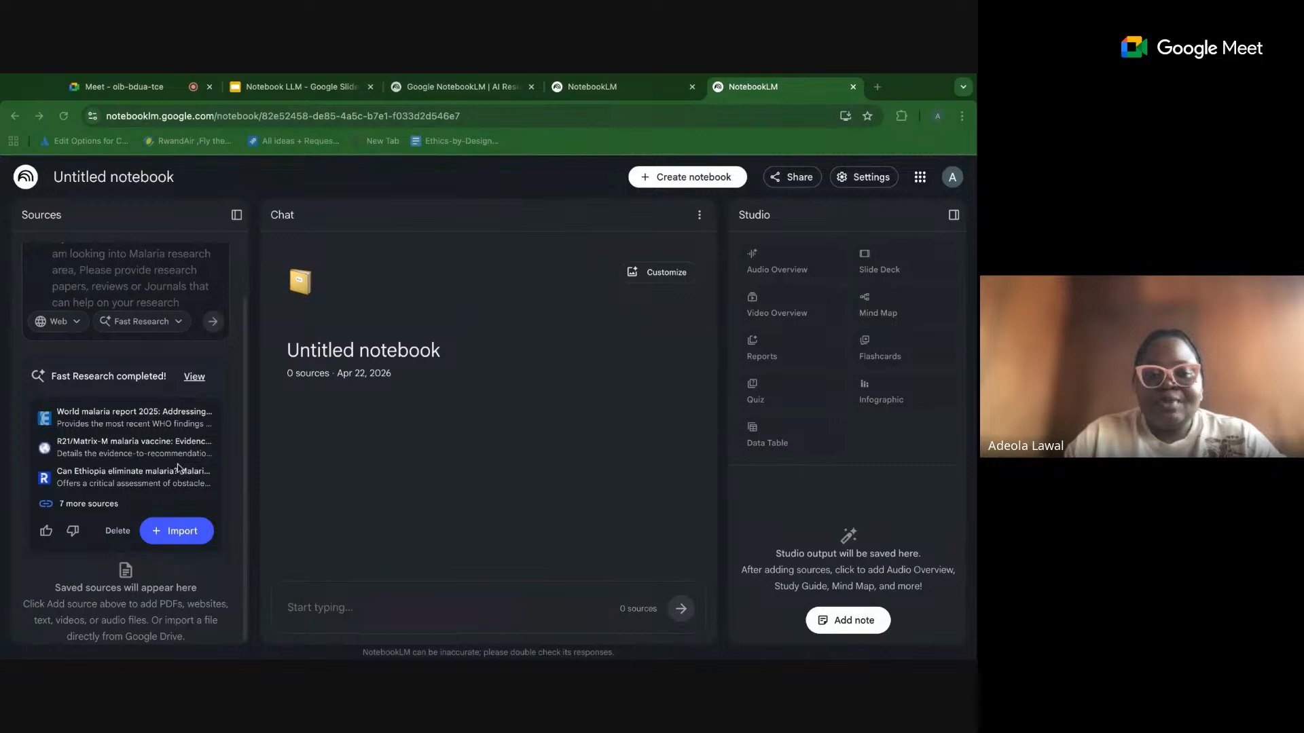
click(174, 533)
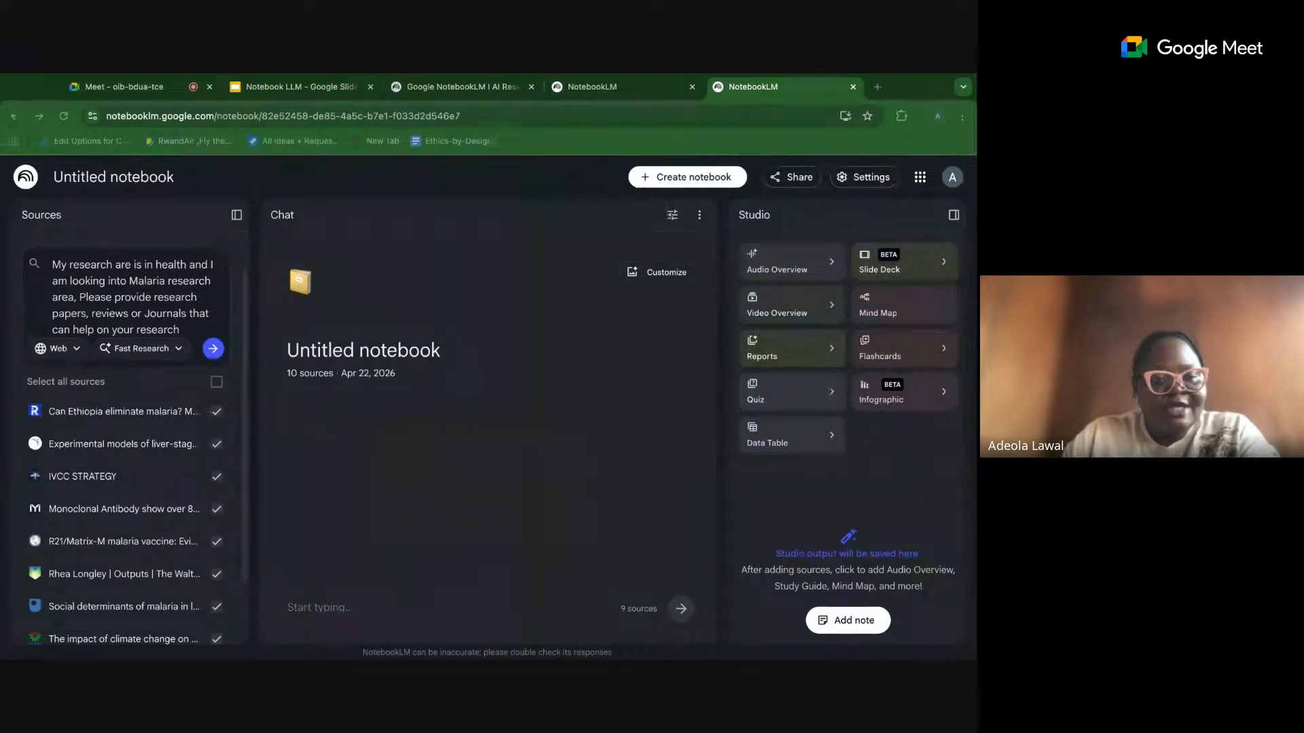
scroll(192, 459, down, 2)
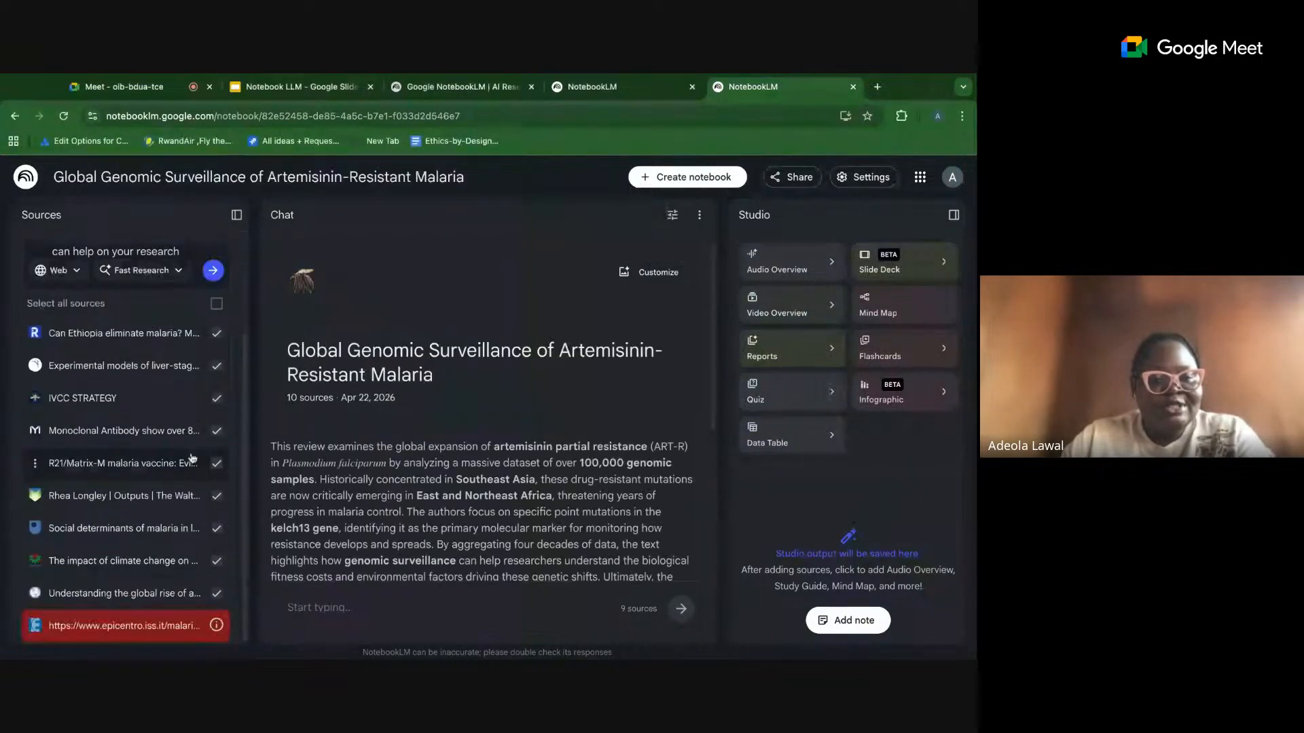
Look at the removal options for the failed epicentro.iss.it source and close them.
mouse_move(218, 629)
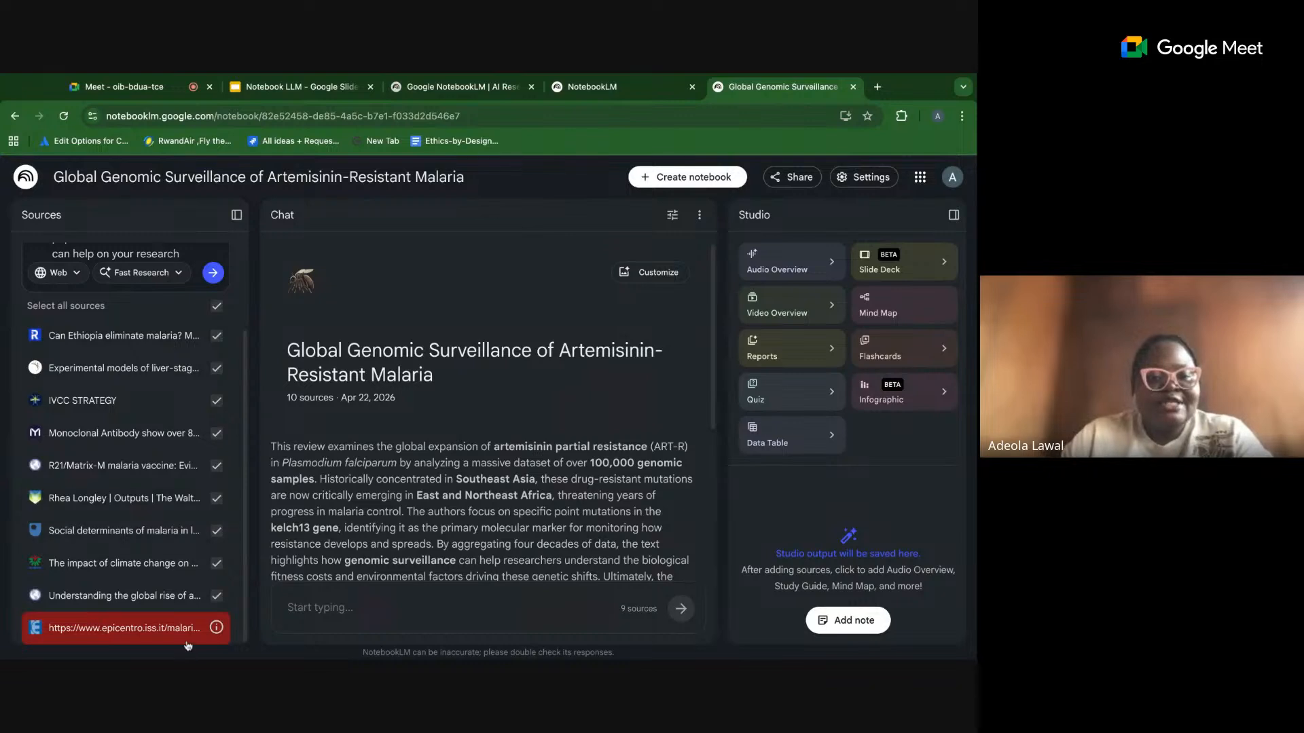
click(35, 629)
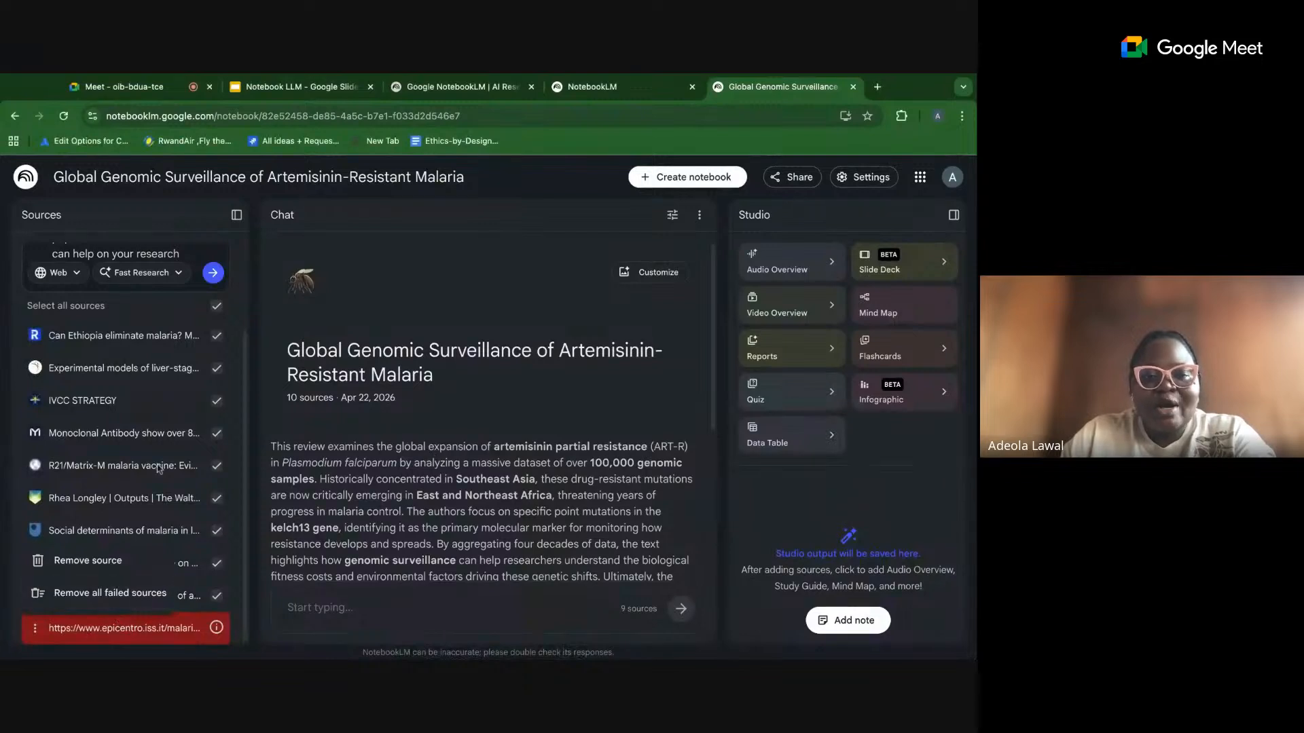
click(103, 635)
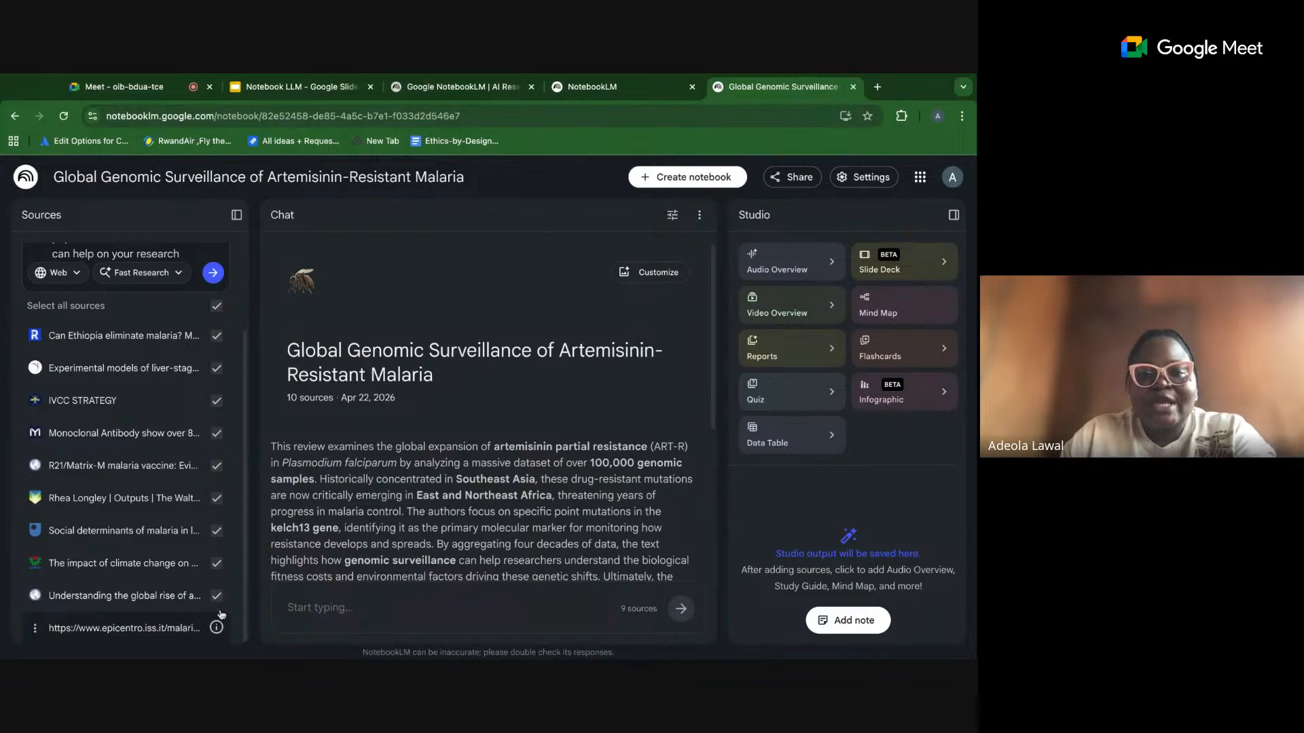
Review the notebook summary, read the source guide and text of "Can Ethiopia eliminate malaria?", and return to the source list.
scroll(474, 375, down, 3)
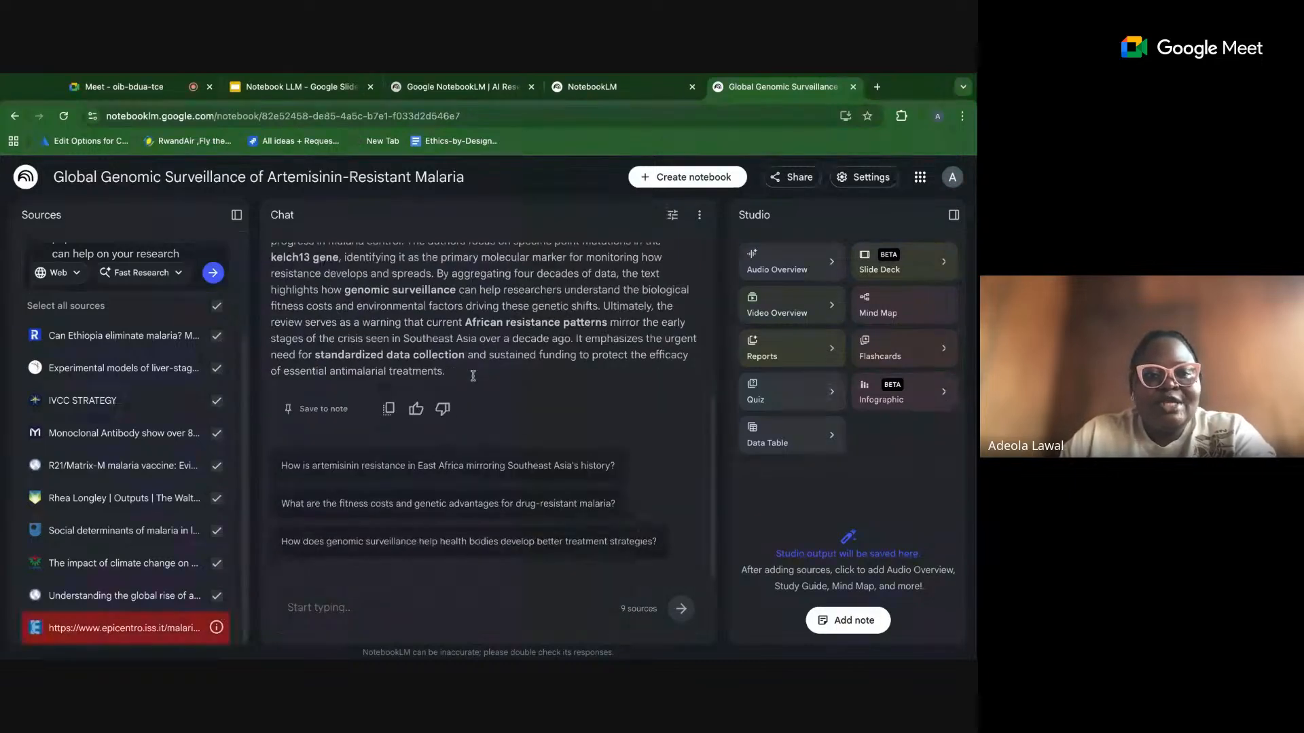
click(170, 335)
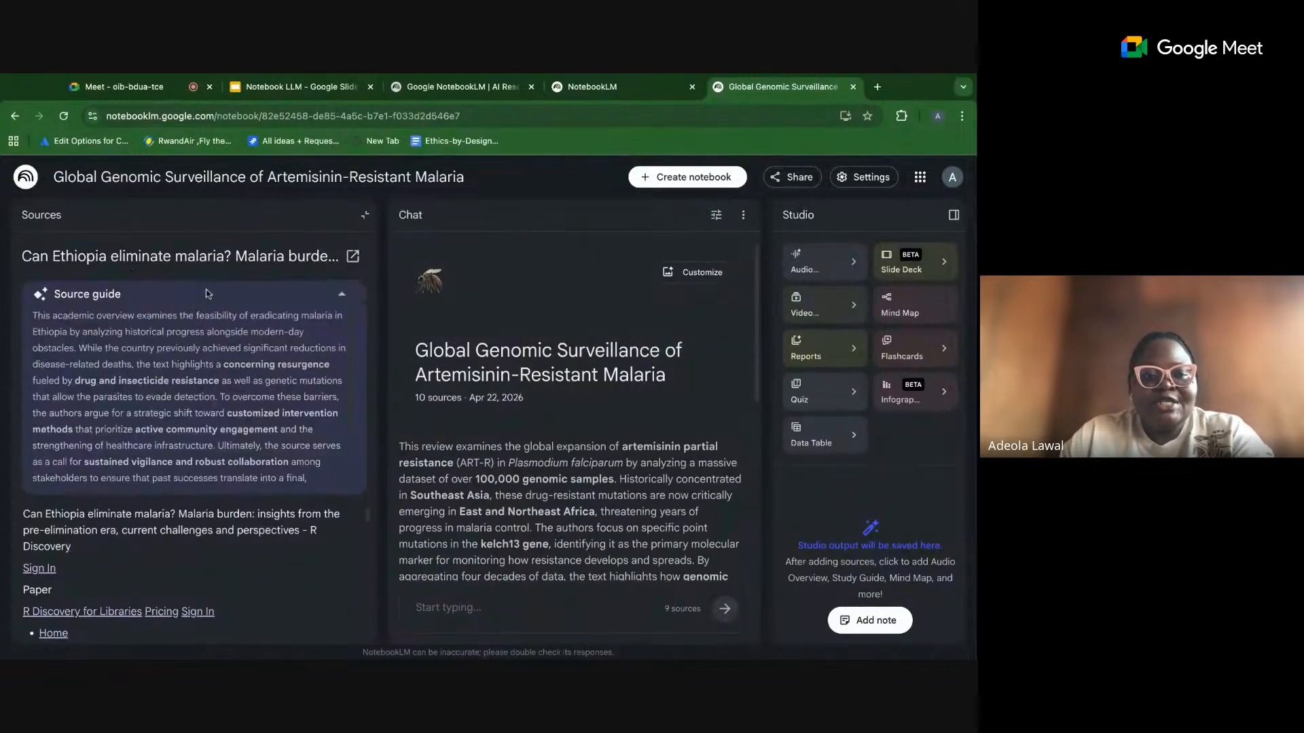
scroll(144, 514, down, 10)
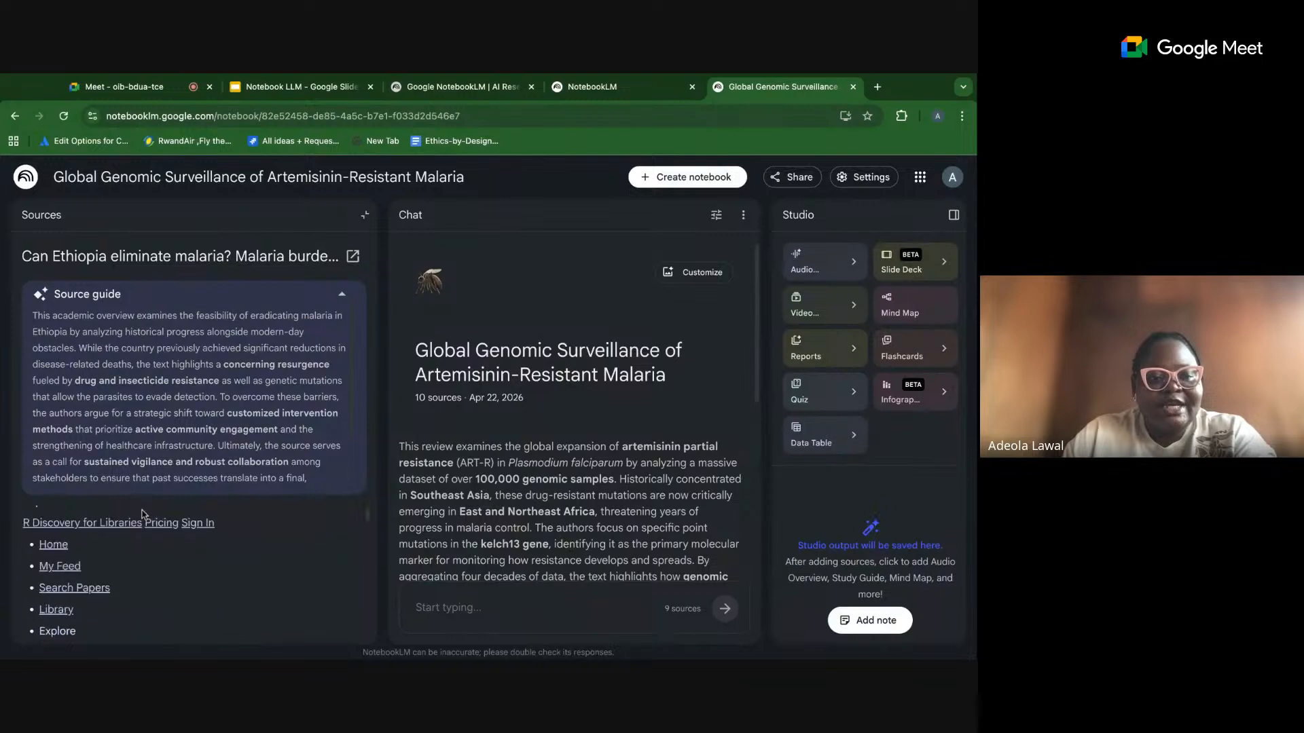
scroll(146, 445, down, 2)
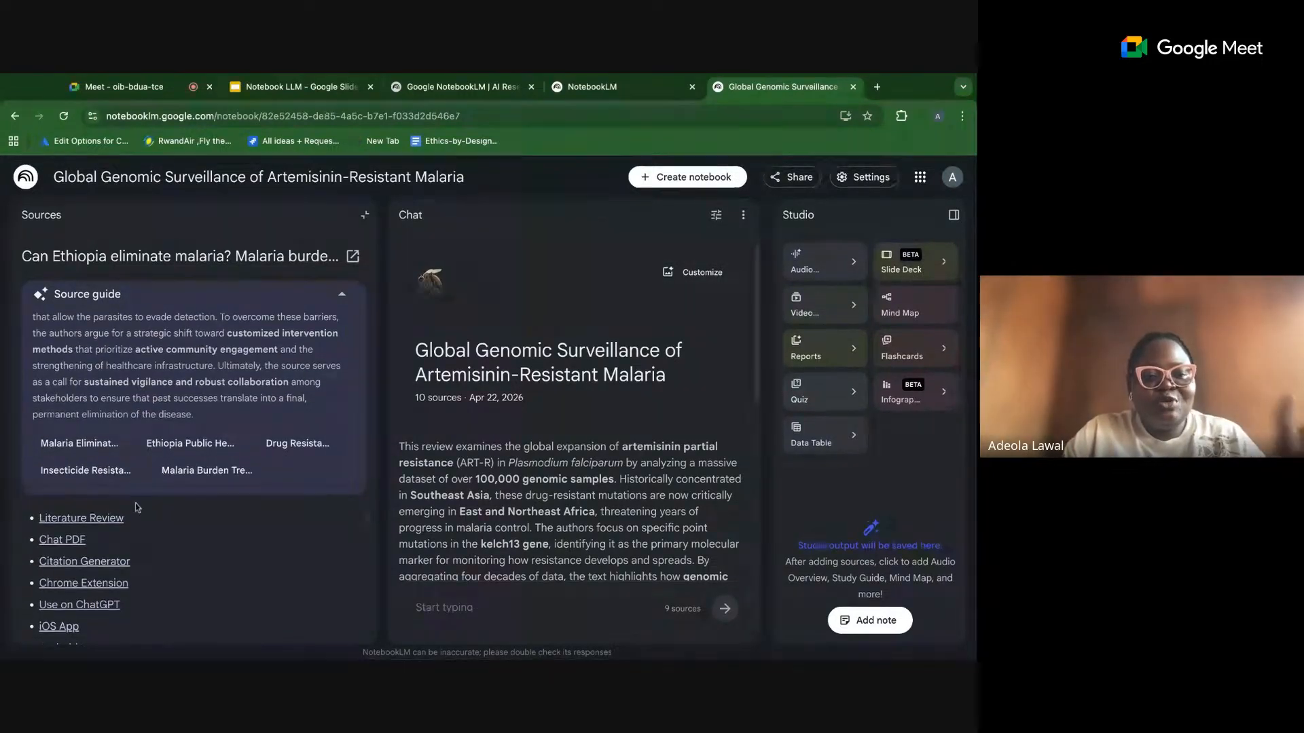
scroll(112, 569, up, 10)
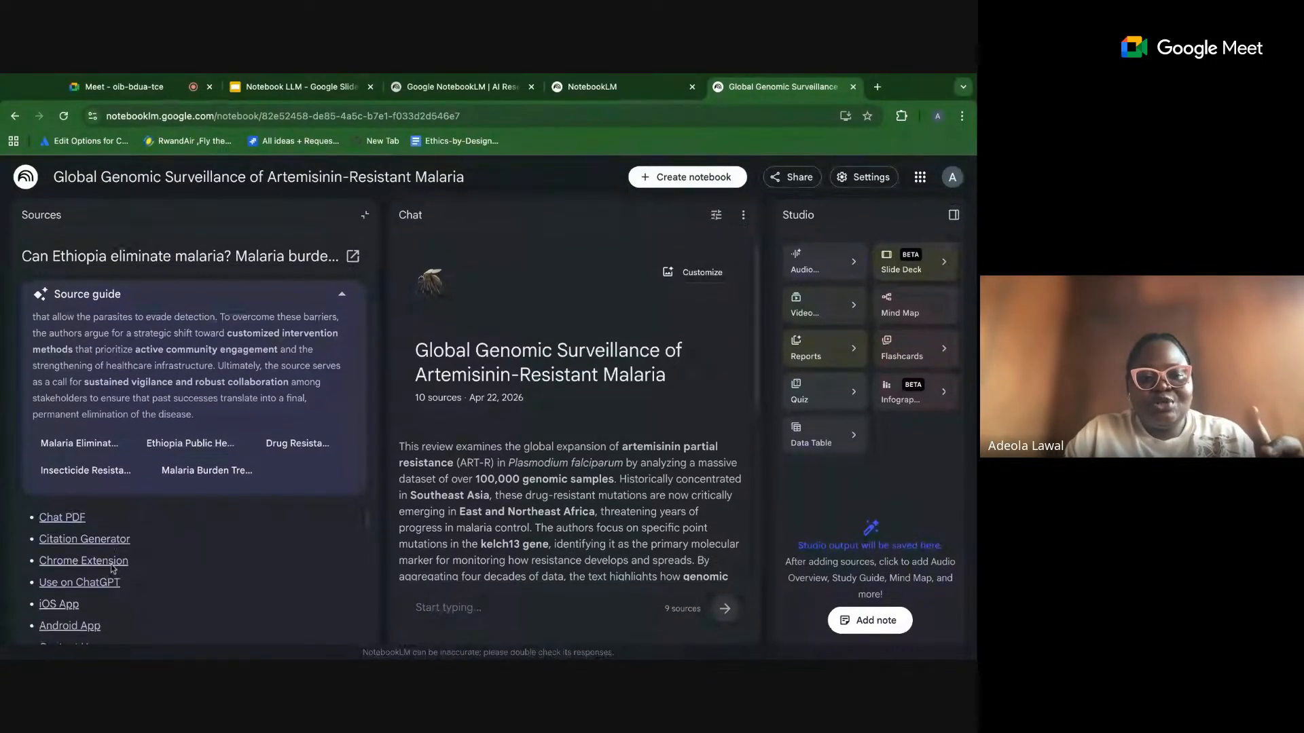
scroll(184, 571, down, 1)
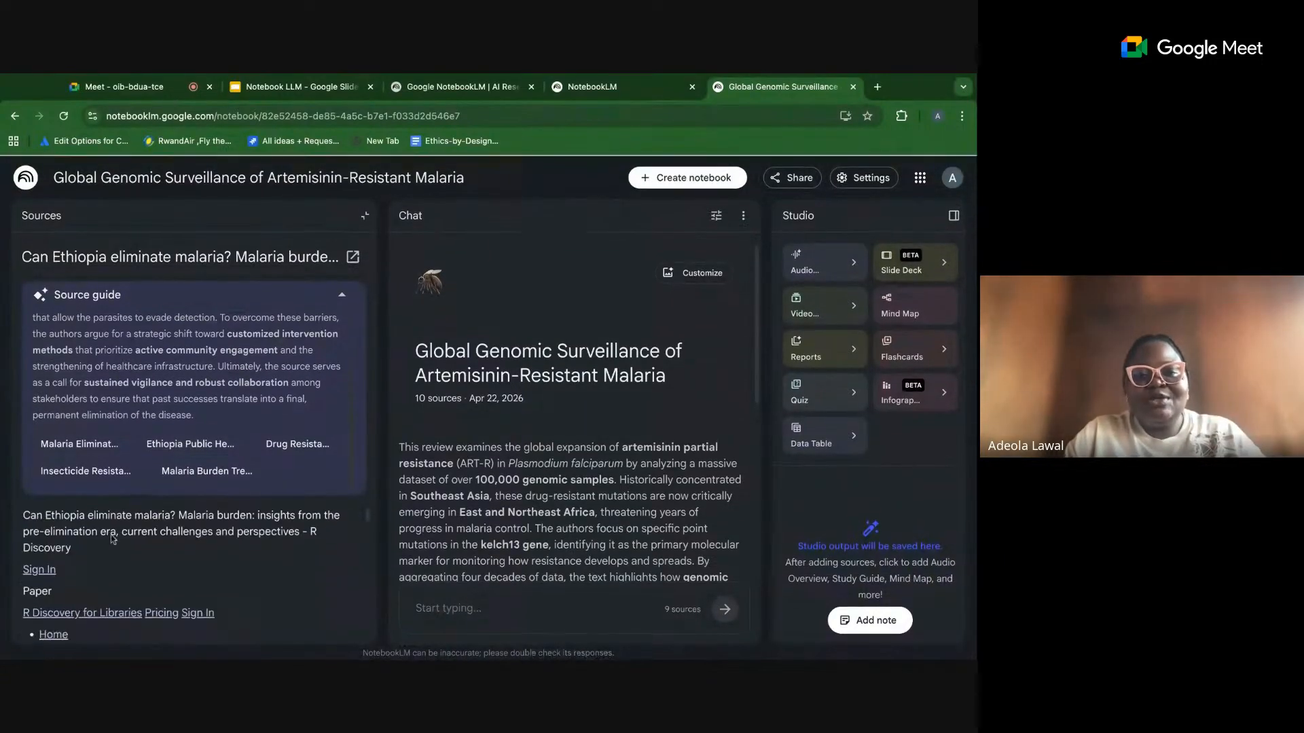
click(366, 217)
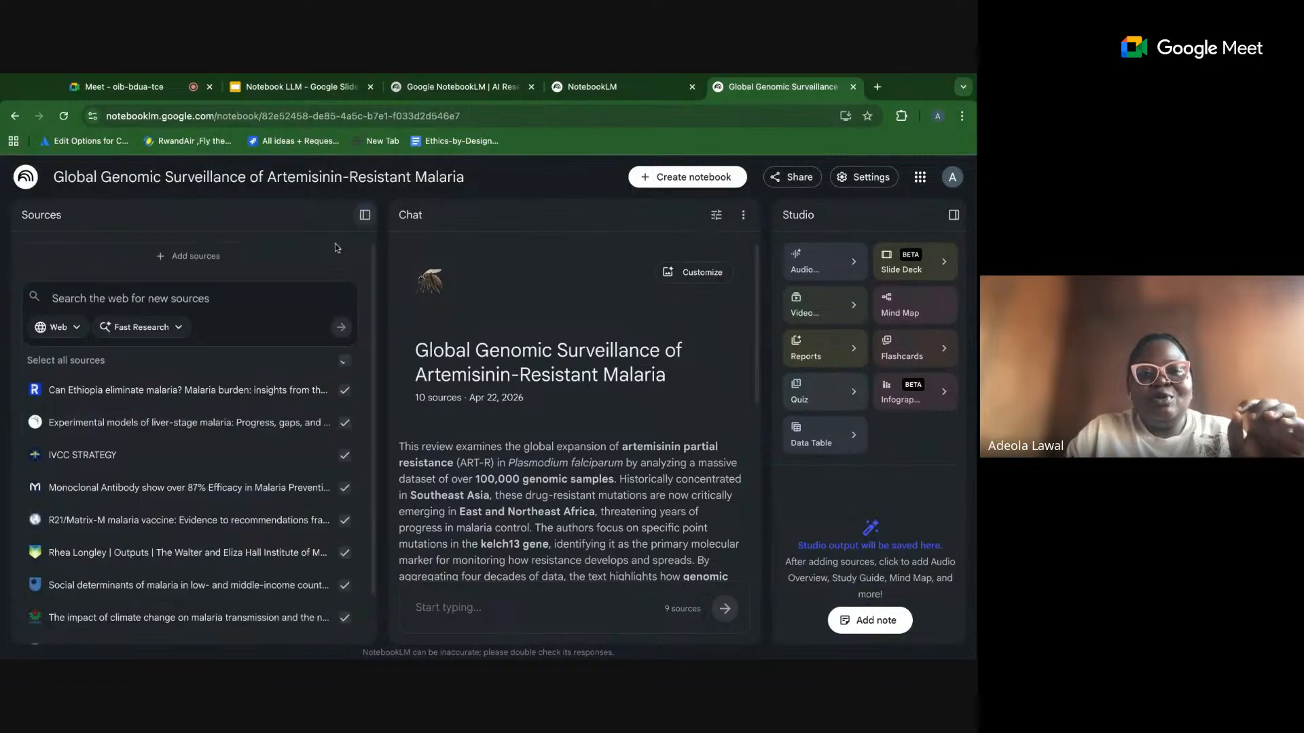
Ask the notebook chat: "Look into all the sources and generate the disagreements between all the paper or sources available".
click(530, 610)
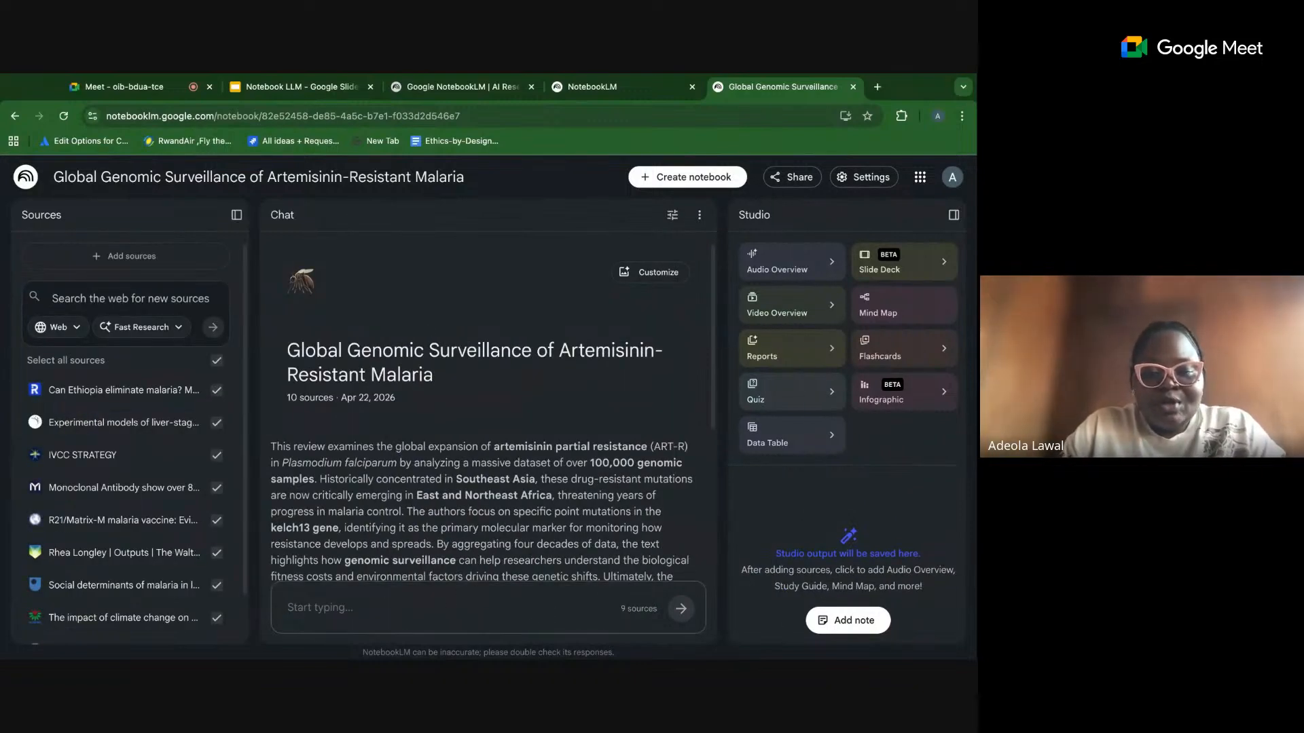
text(Look in)
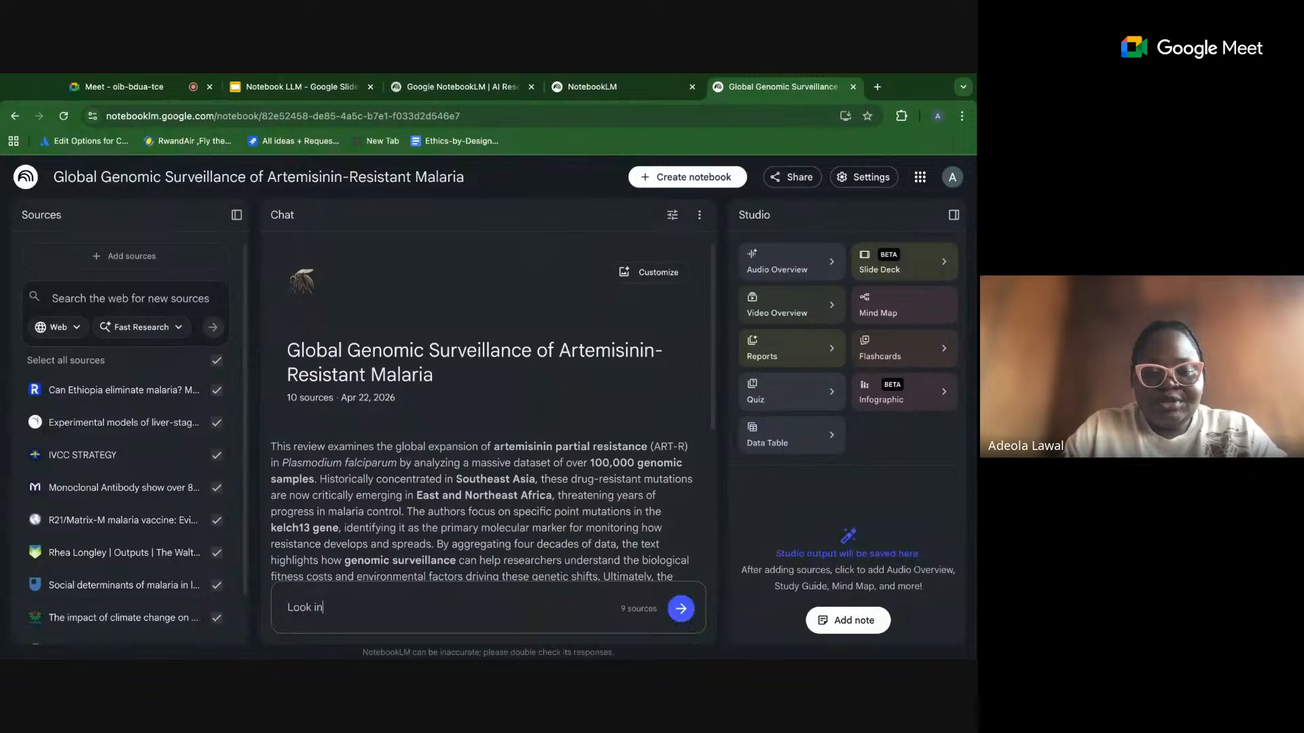
text(all the sources and )
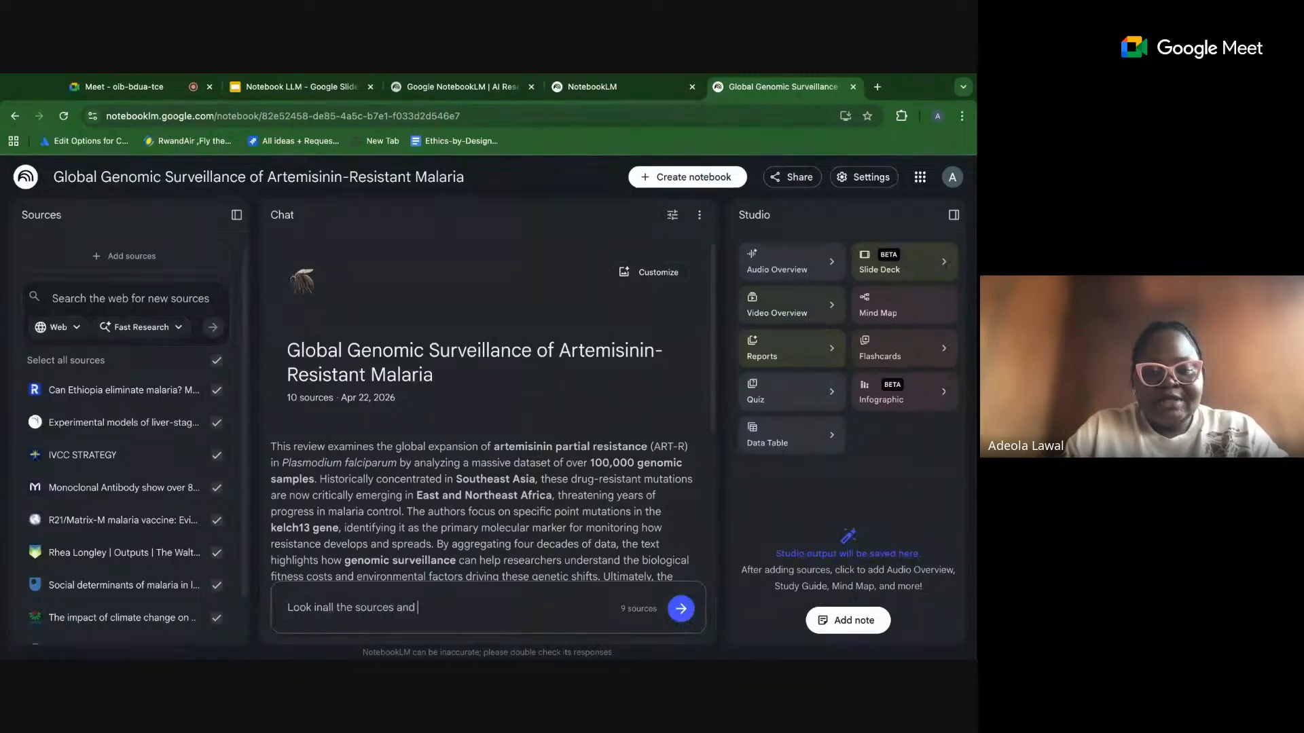
text(gen)
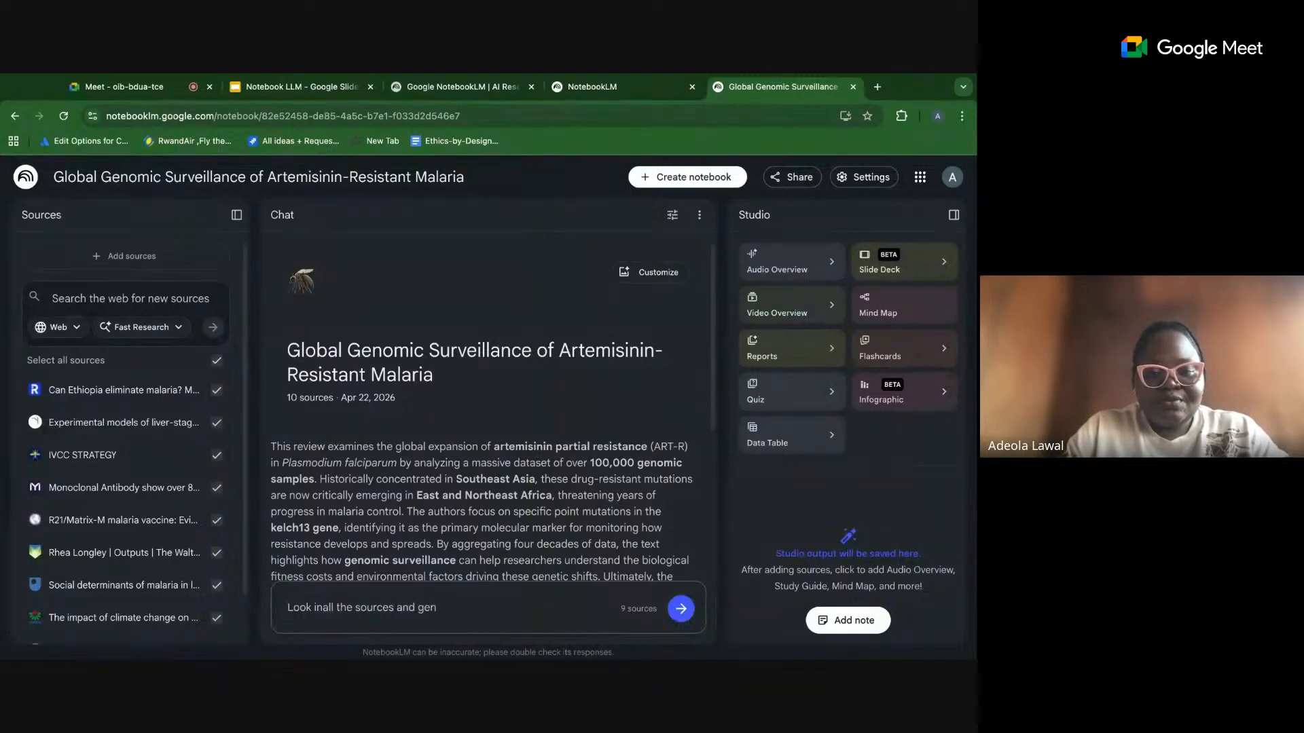
text(ea)
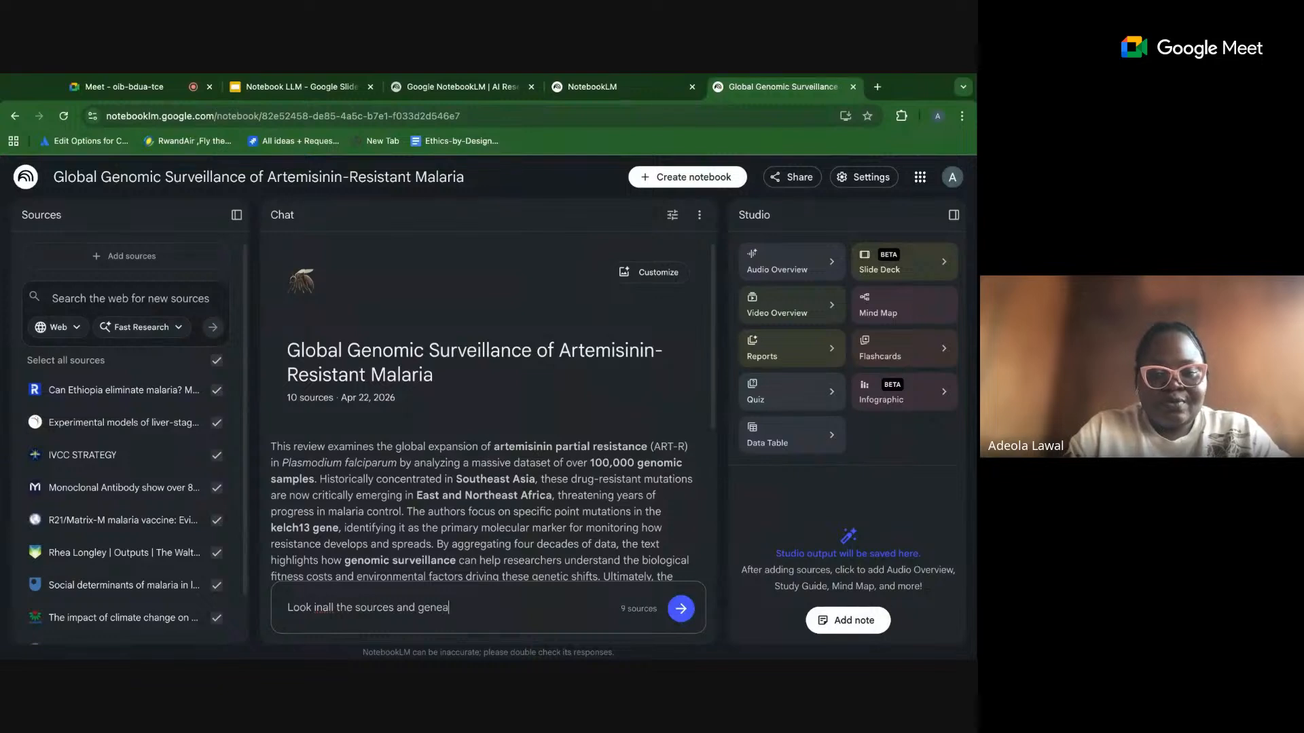
key(BackSpace)
key(BackSpace)
text(erat)
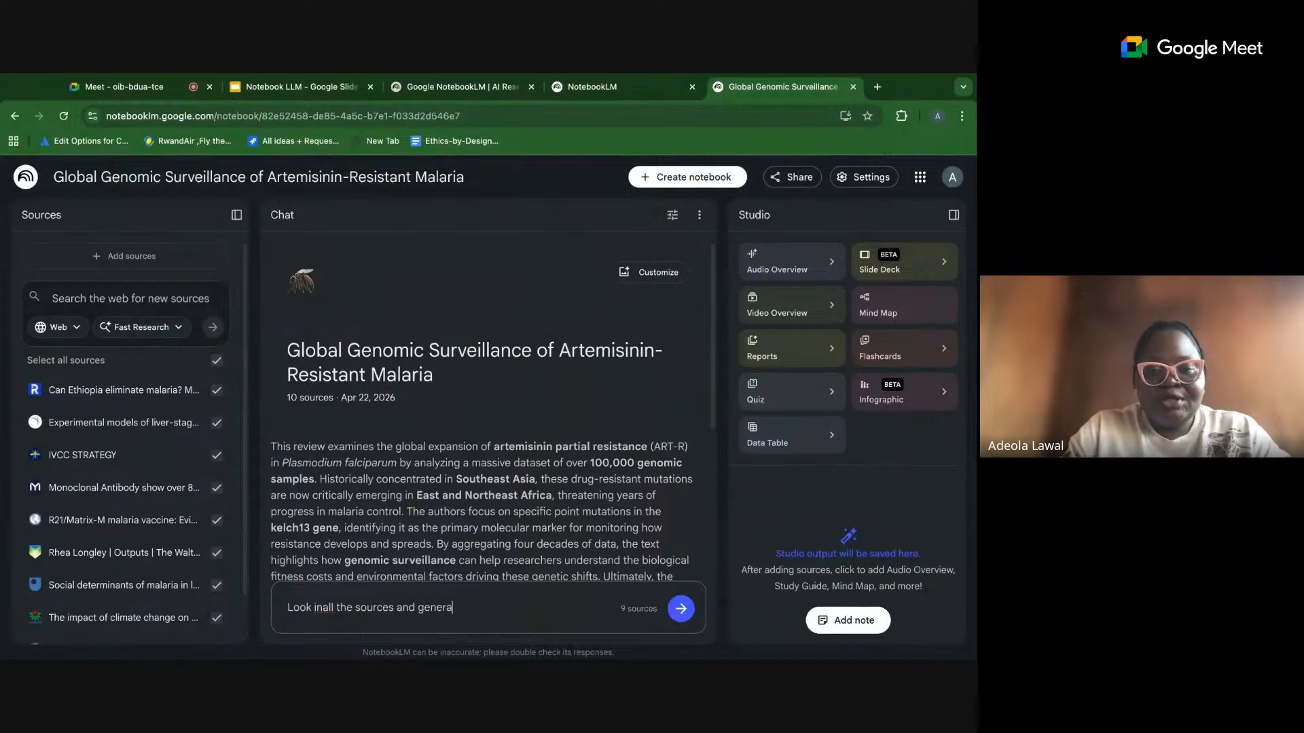
text(e the)
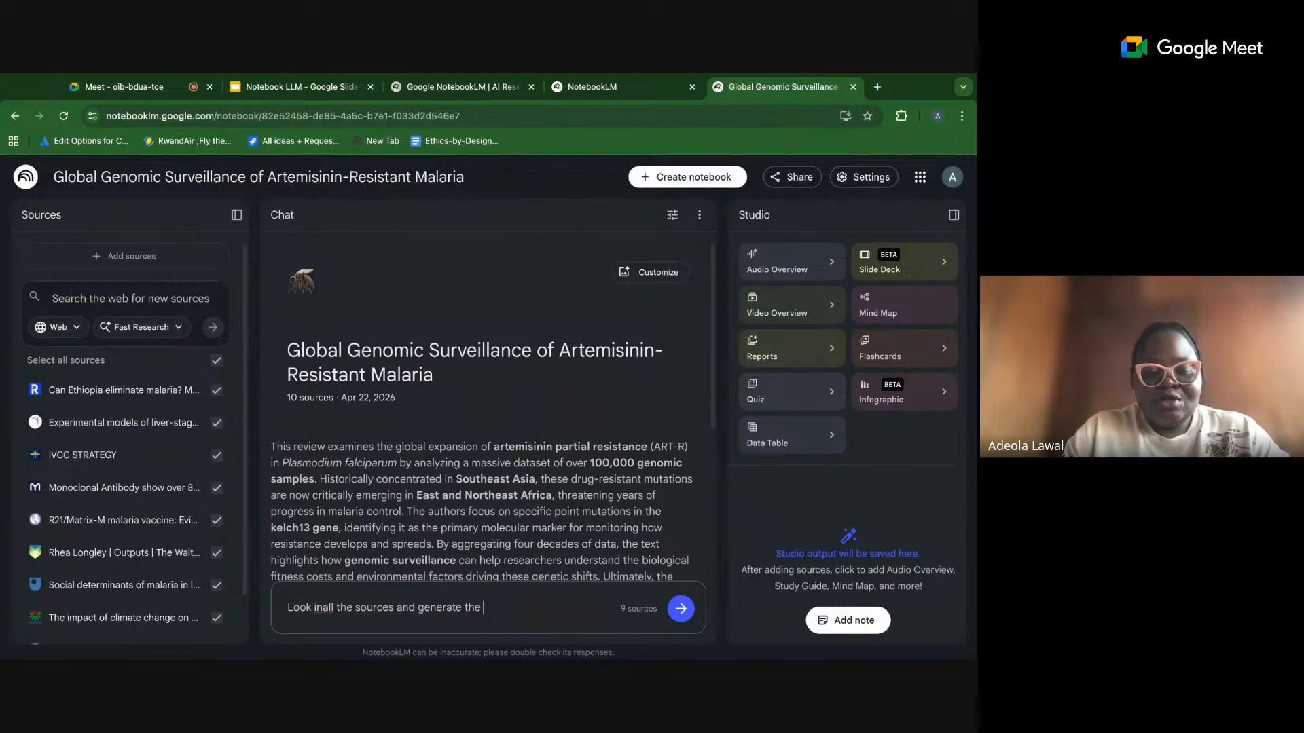
click(323, 611)
text(to )
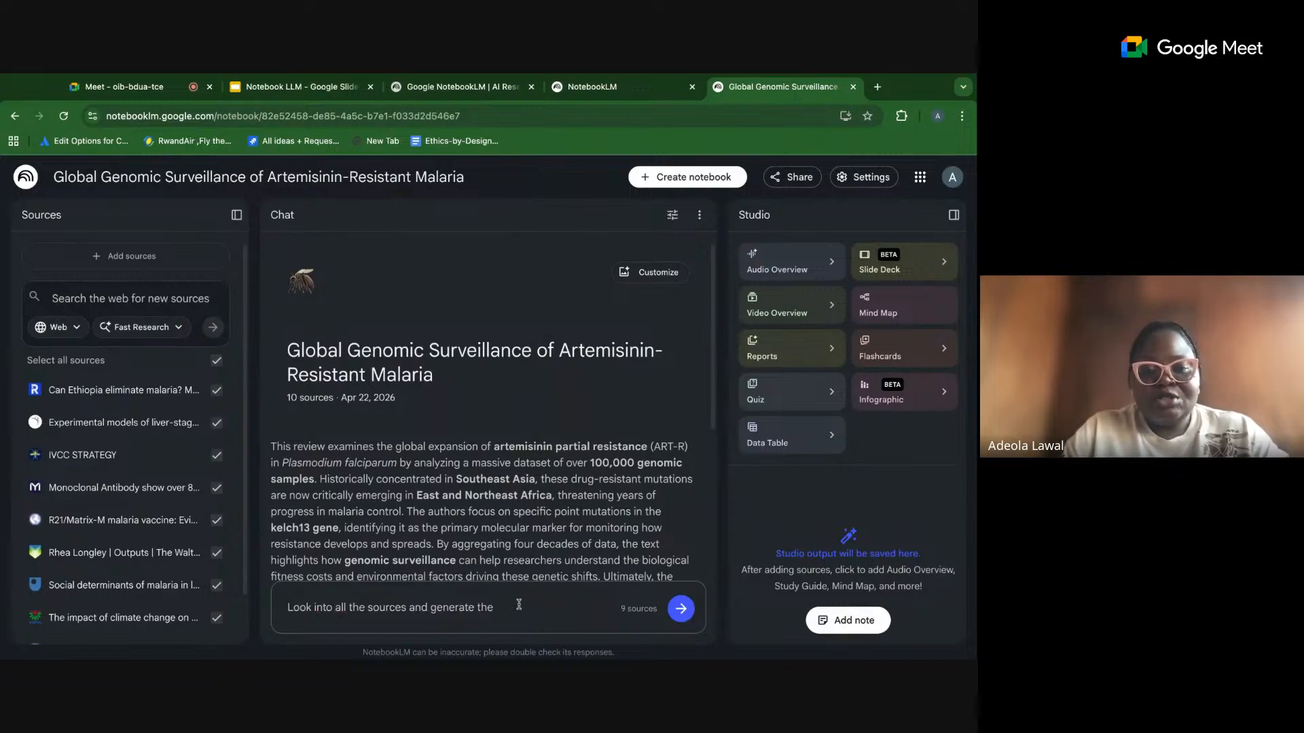
text(disagrem)
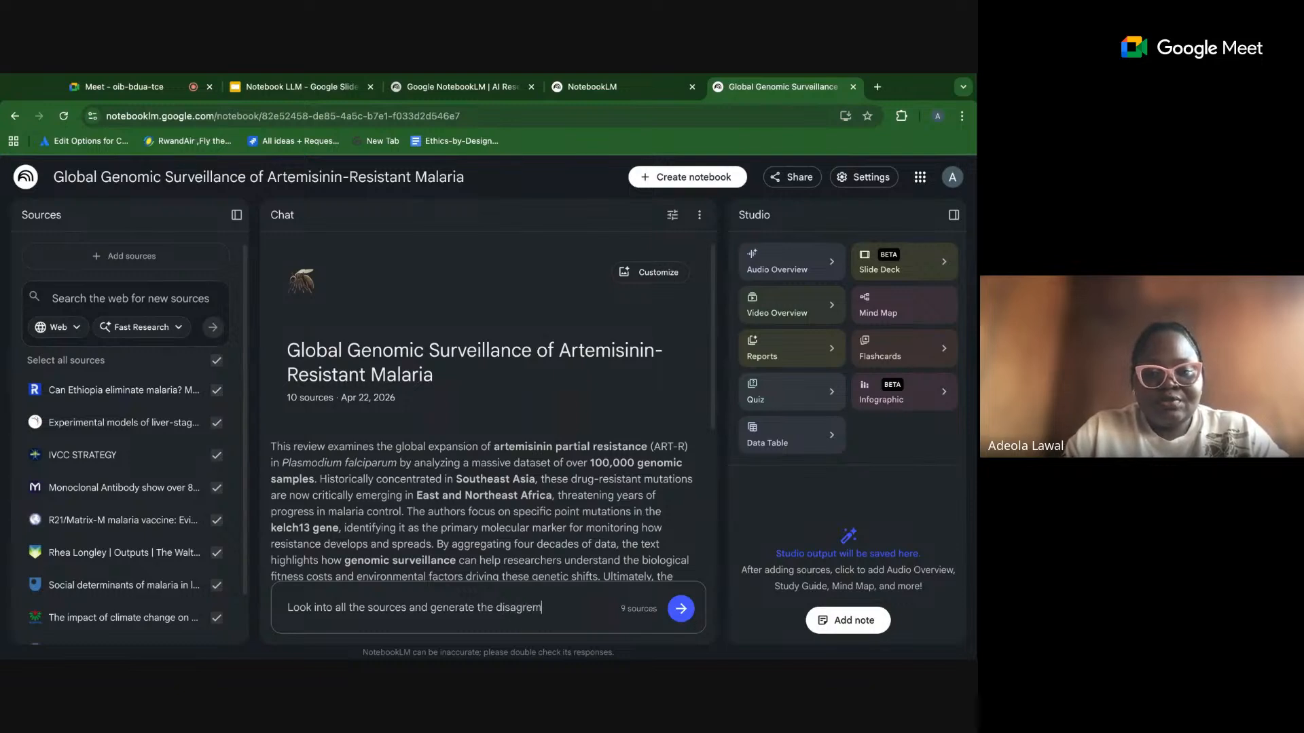
key(BackSpace)
text(e)
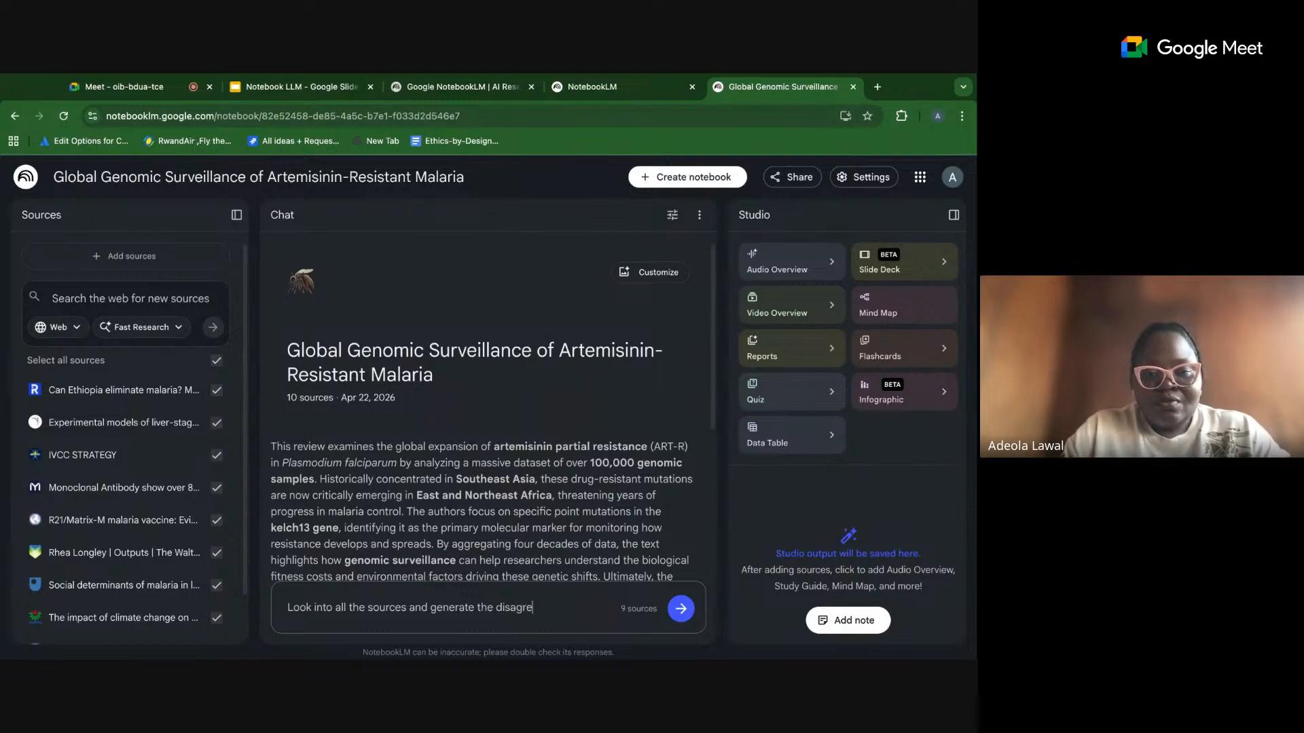
text(em)
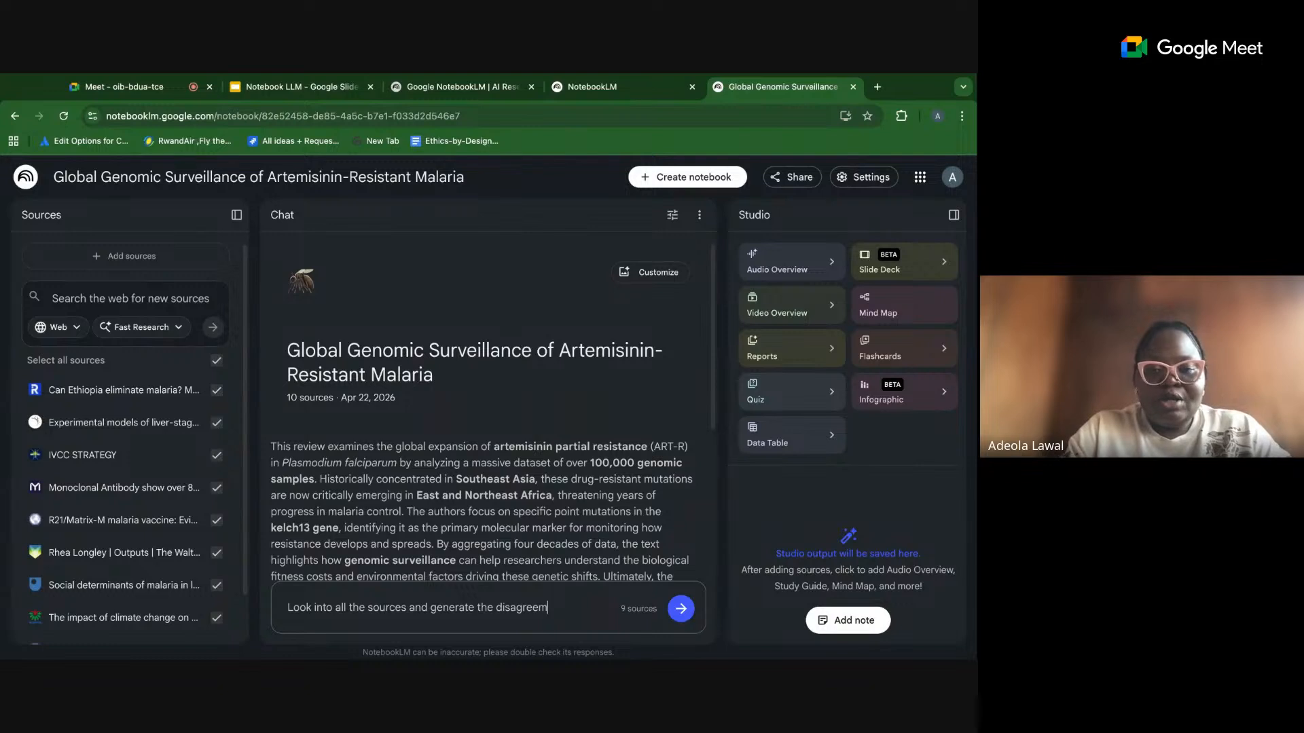
text(ents betwee)
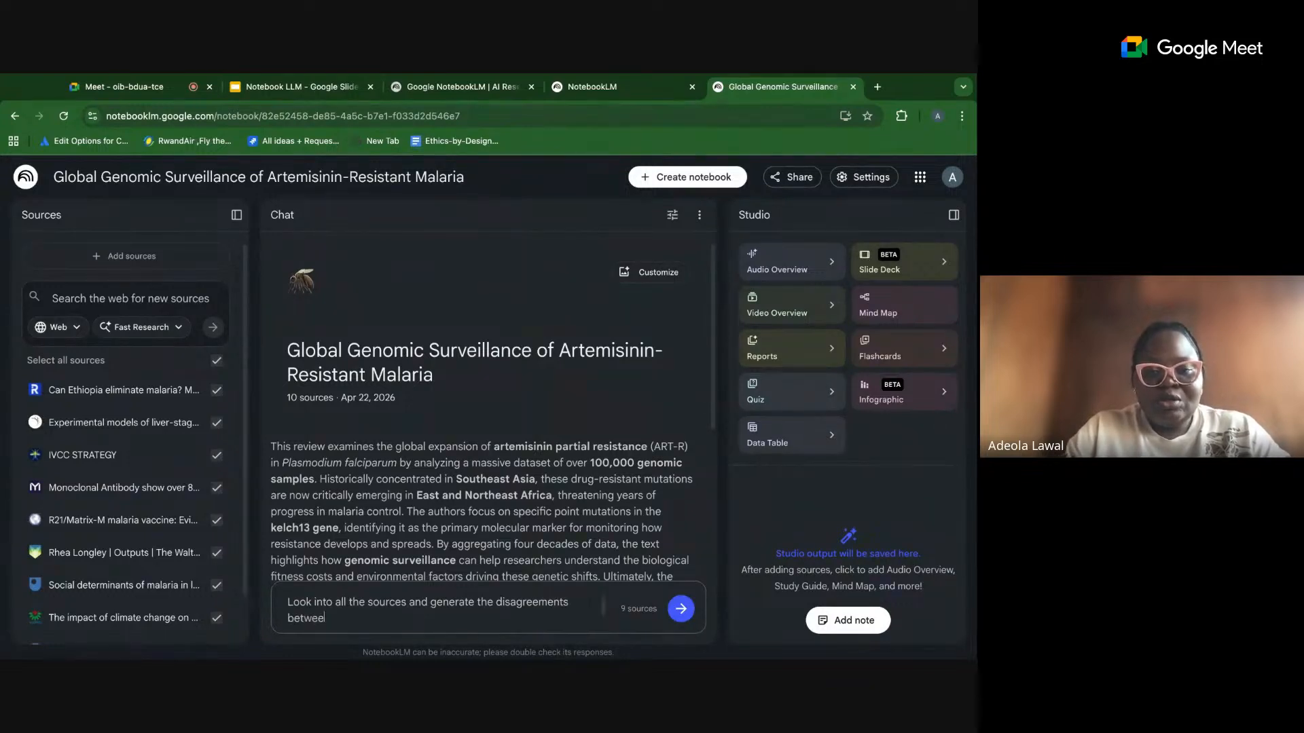
text(n all the)
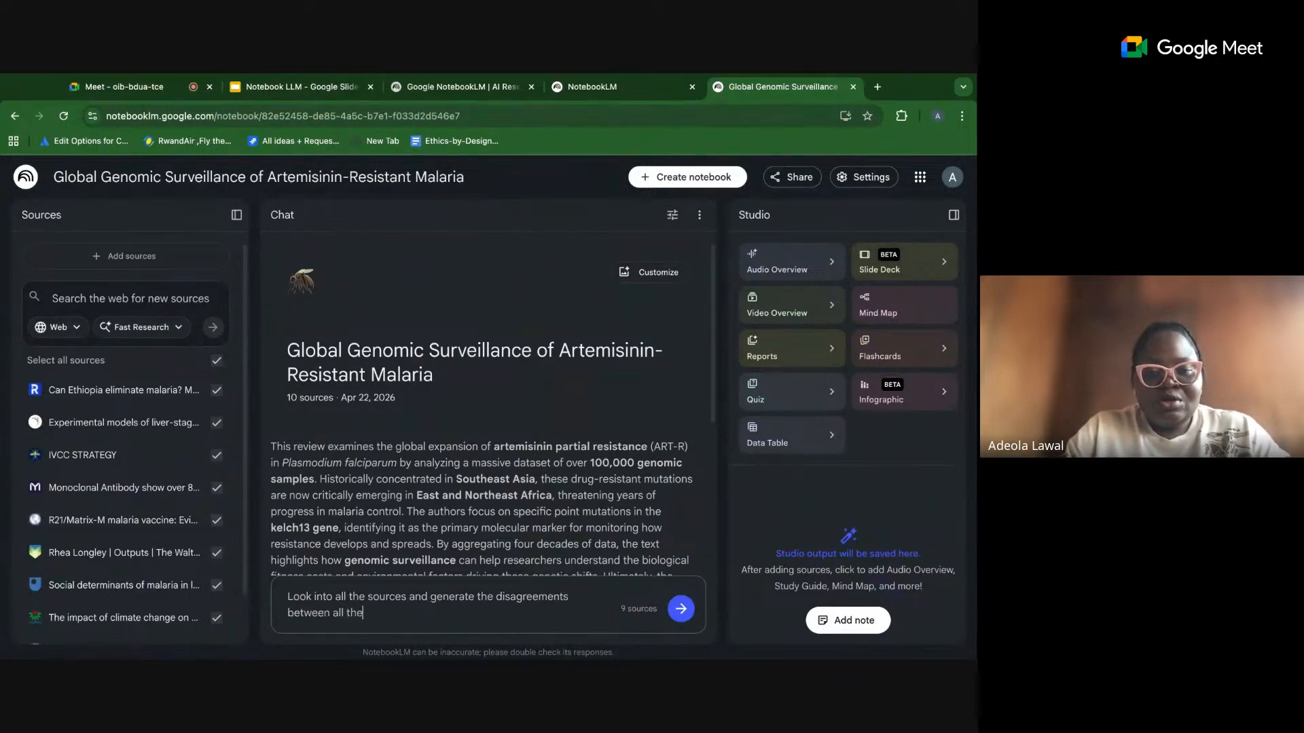
text( pap)
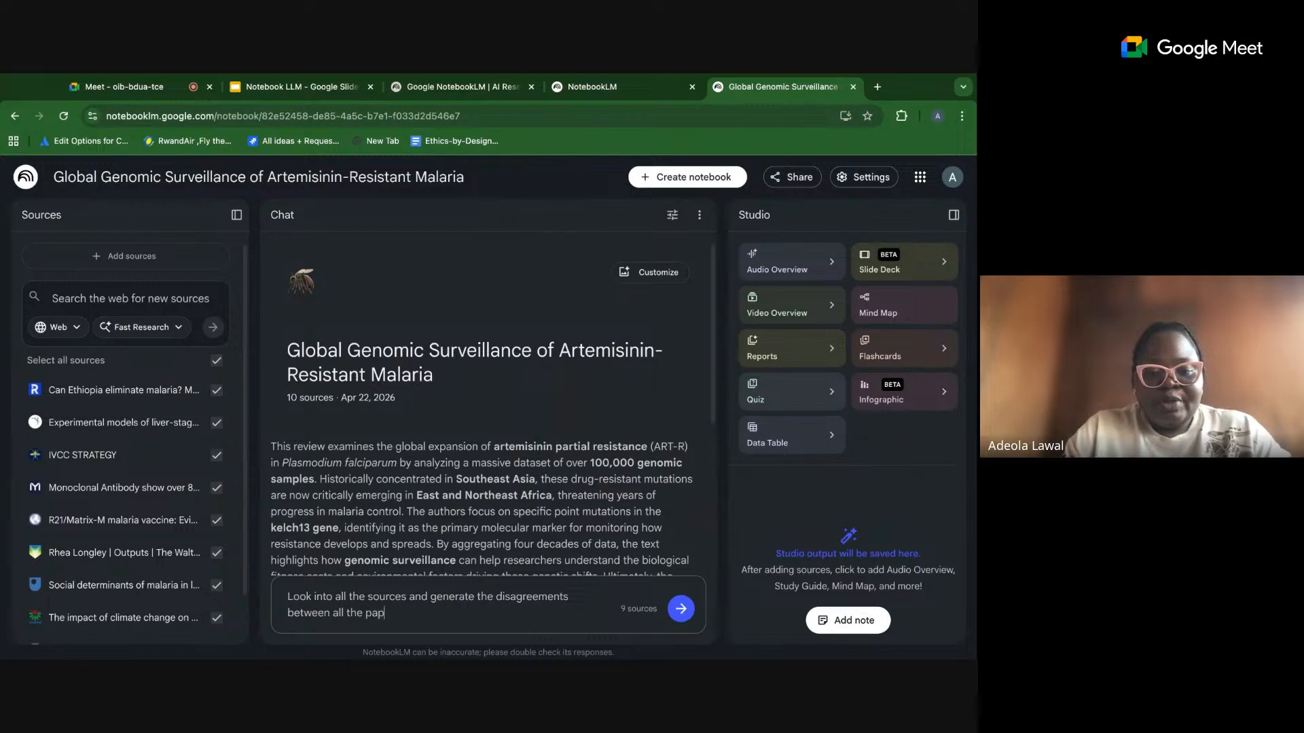
text(er or)
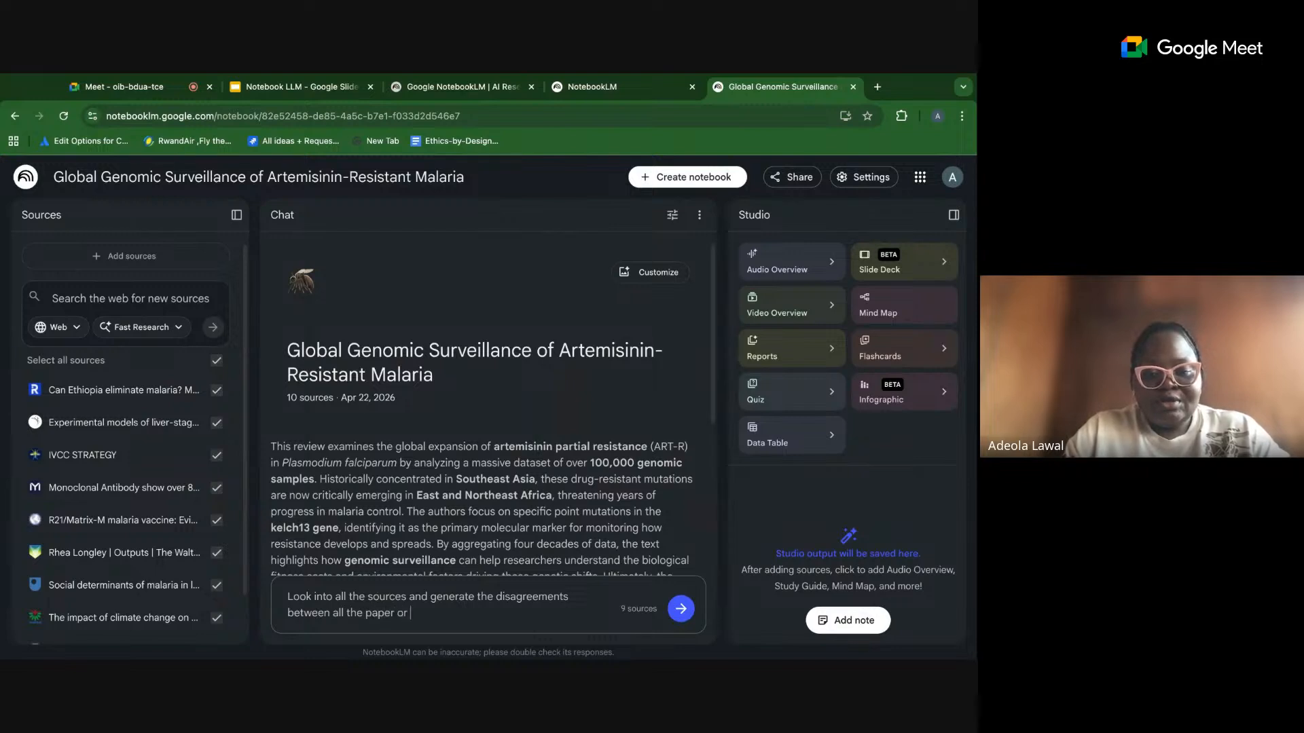
text(sources availa)
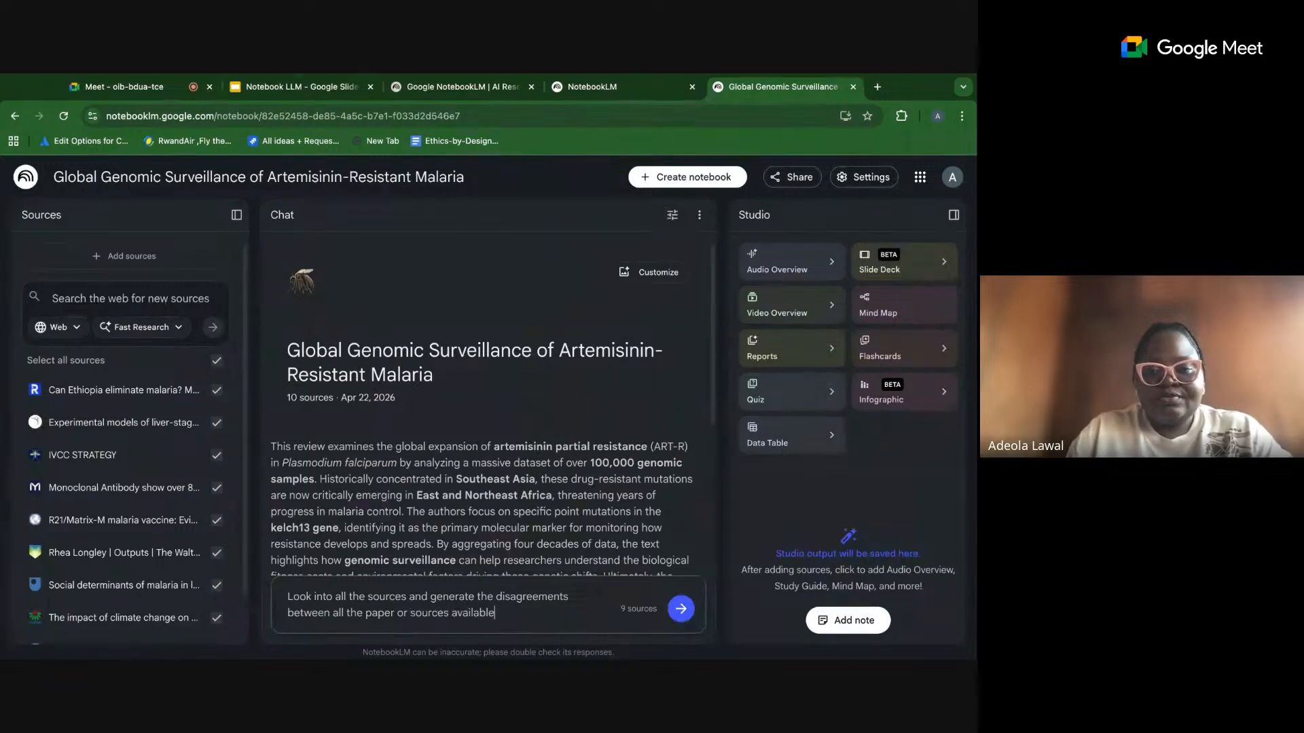
text(ble)
key(Return)
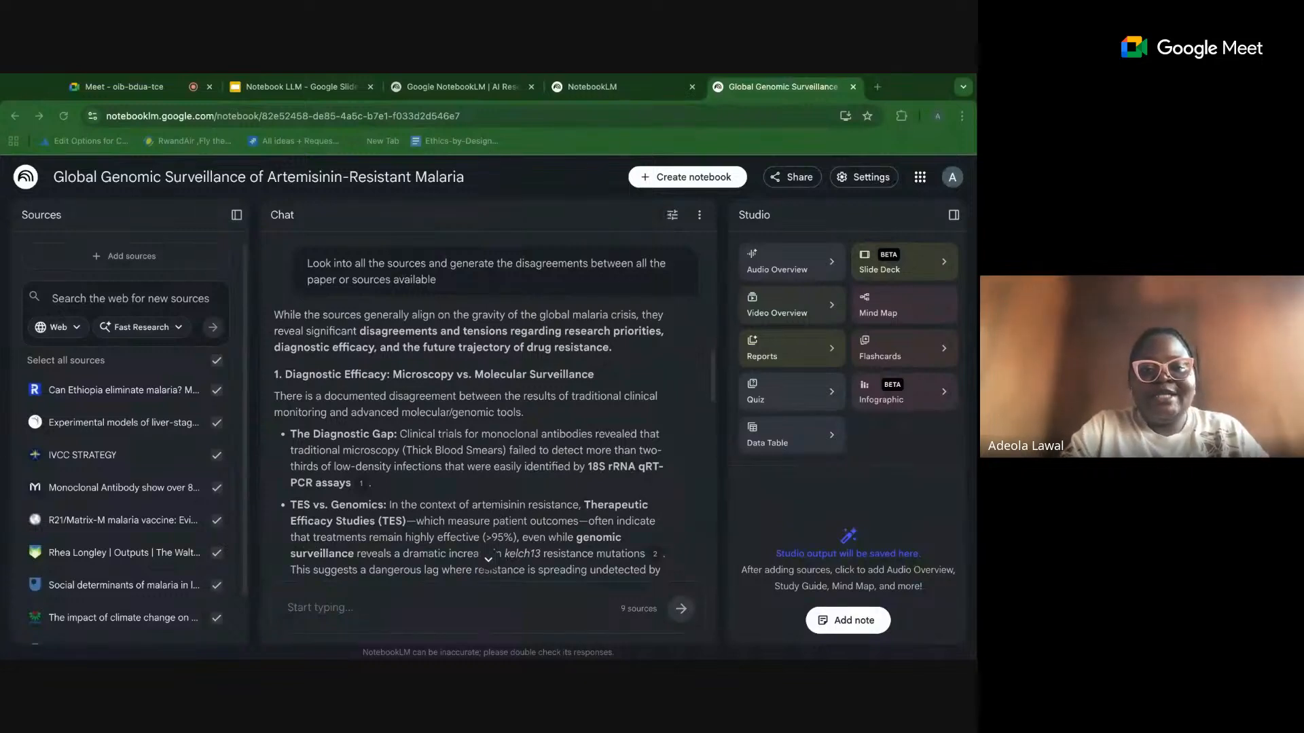
Read through the chat answer on disagreements between the sources and save it as a note.
scroll(488, 409, down, 1)
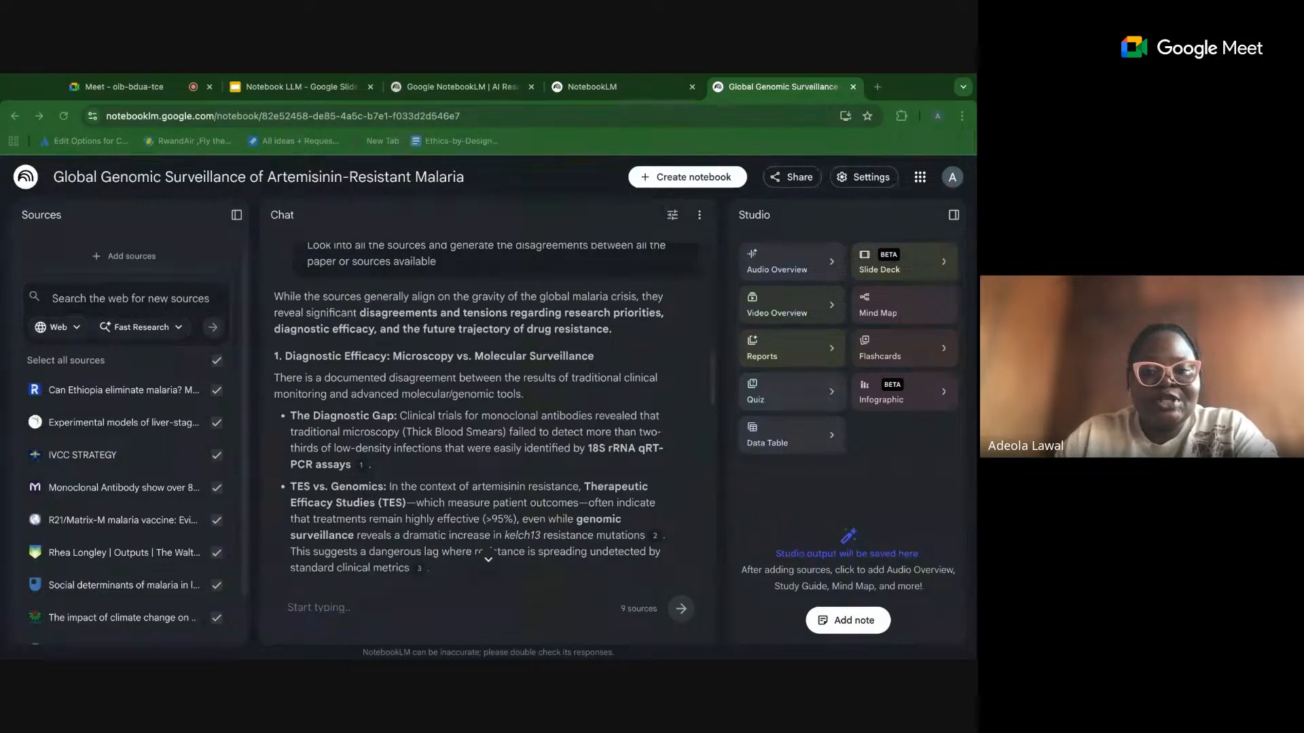
scroll(486, 408, down, 3)
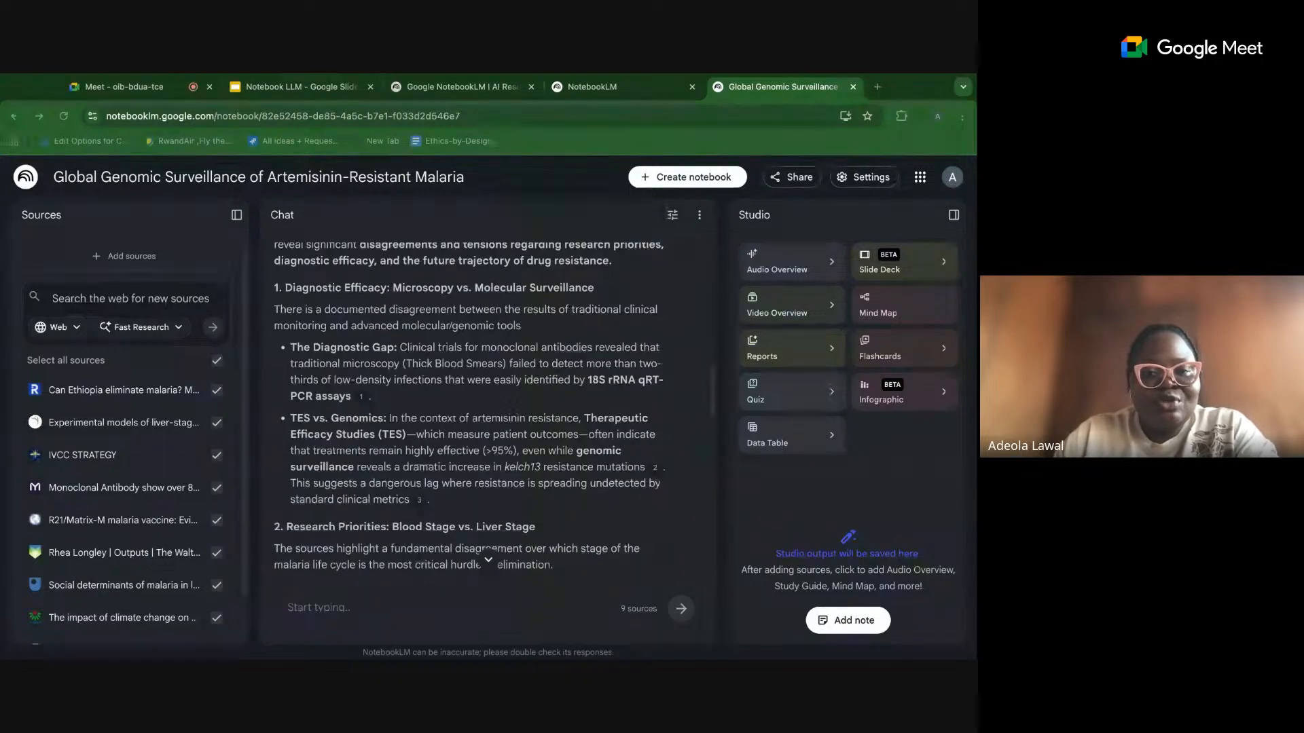
scroll(485, 408, down, 1)
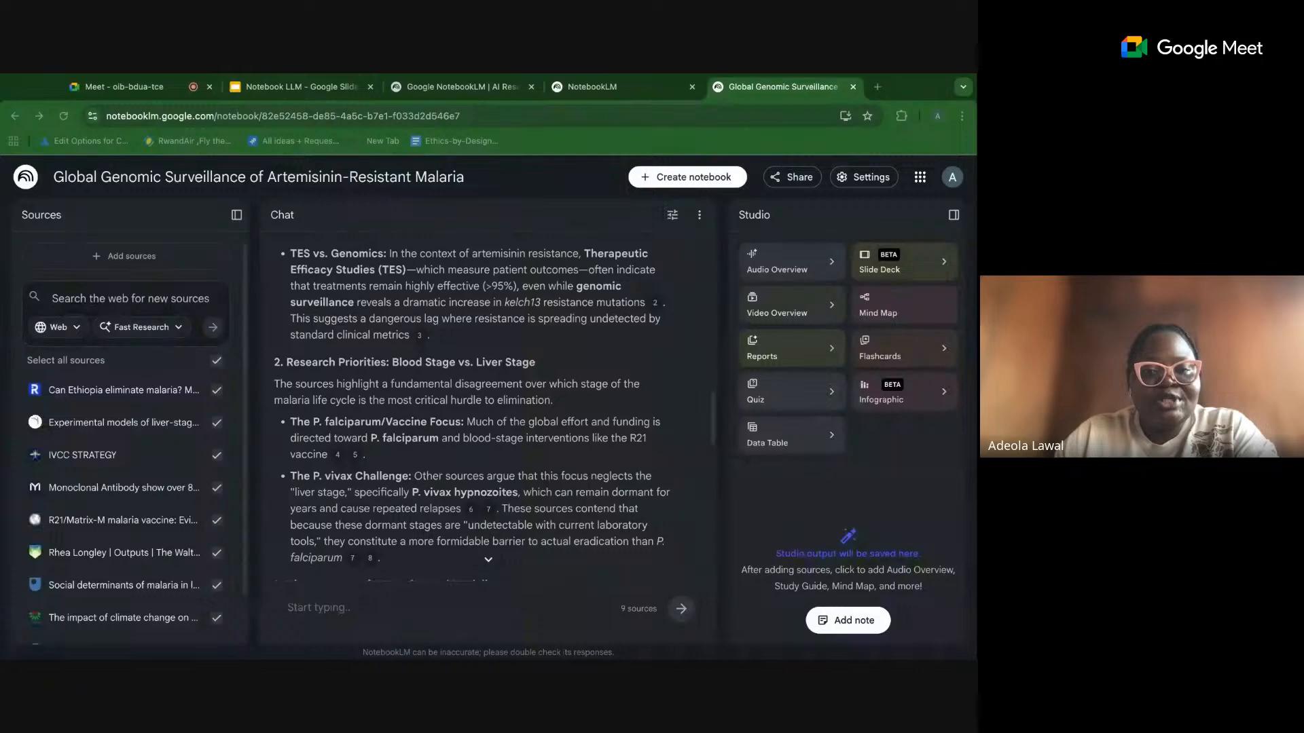
scroll(486, 407, down, 4)
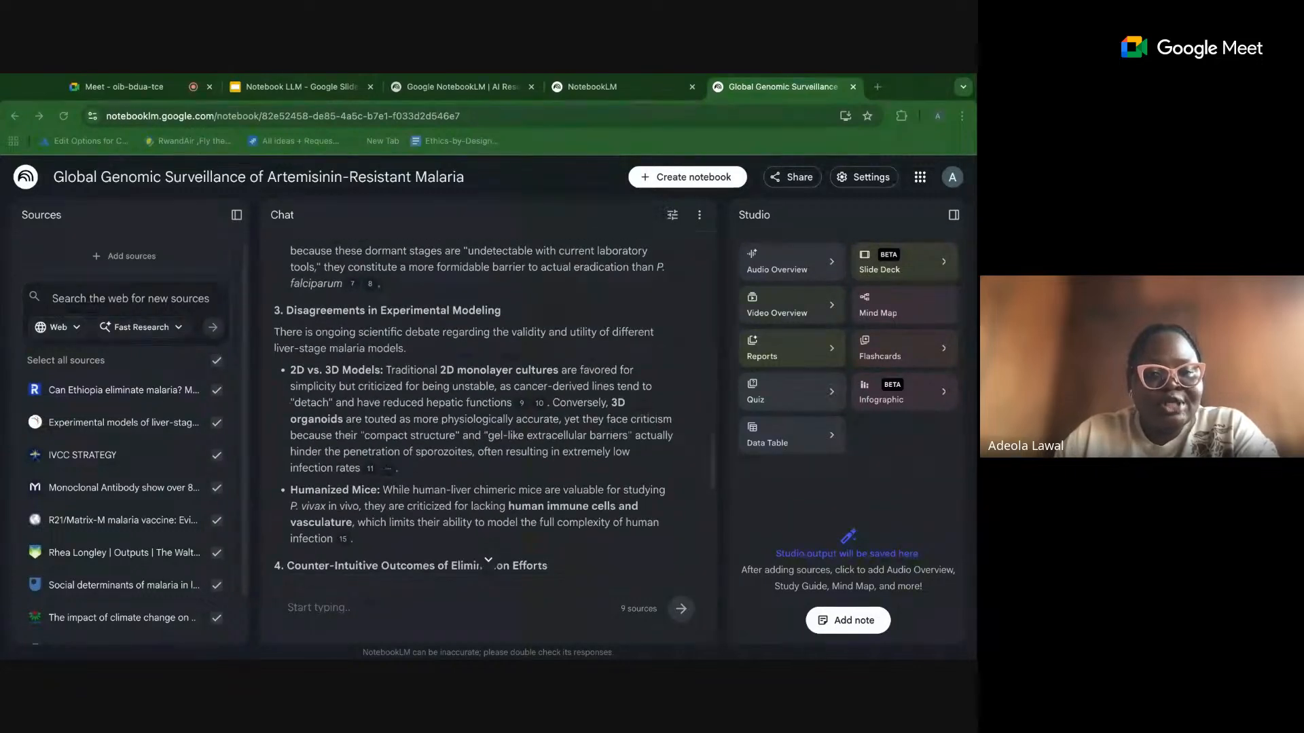
scroll(486, 408, down, 3)
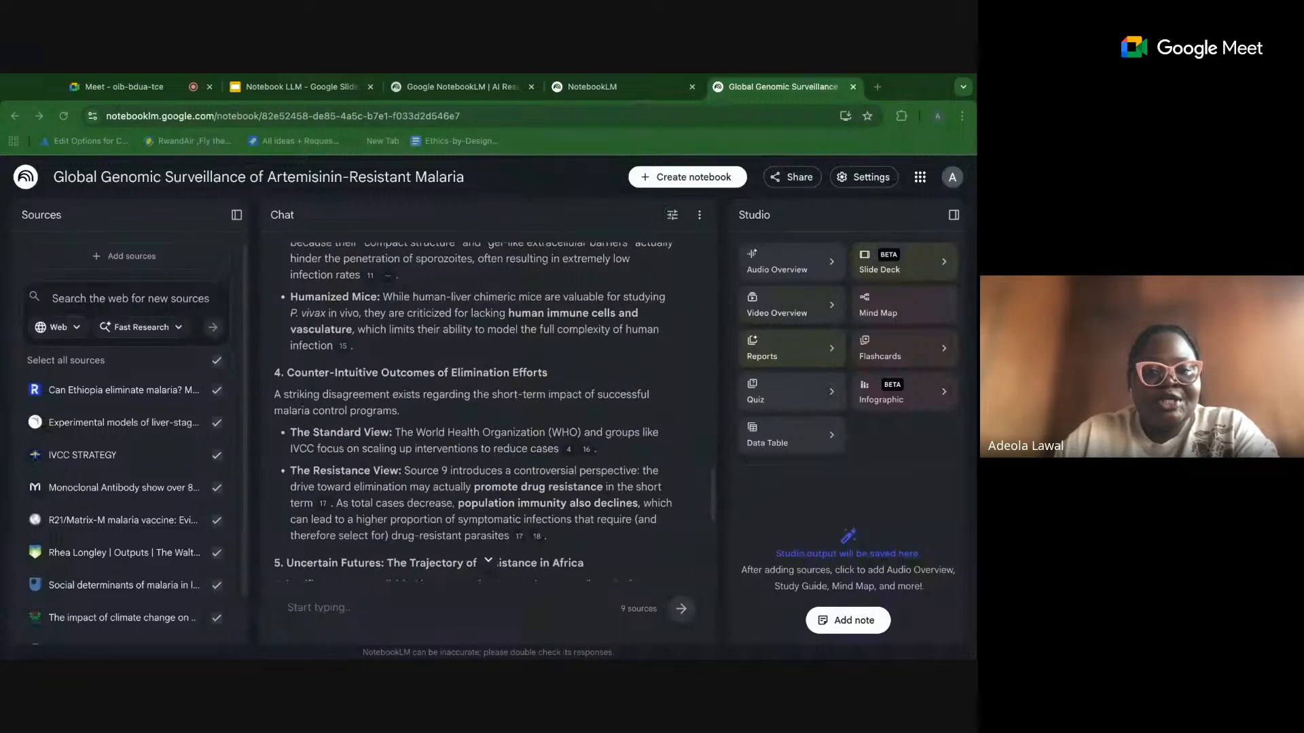
scroll(486, 408, down, 5)
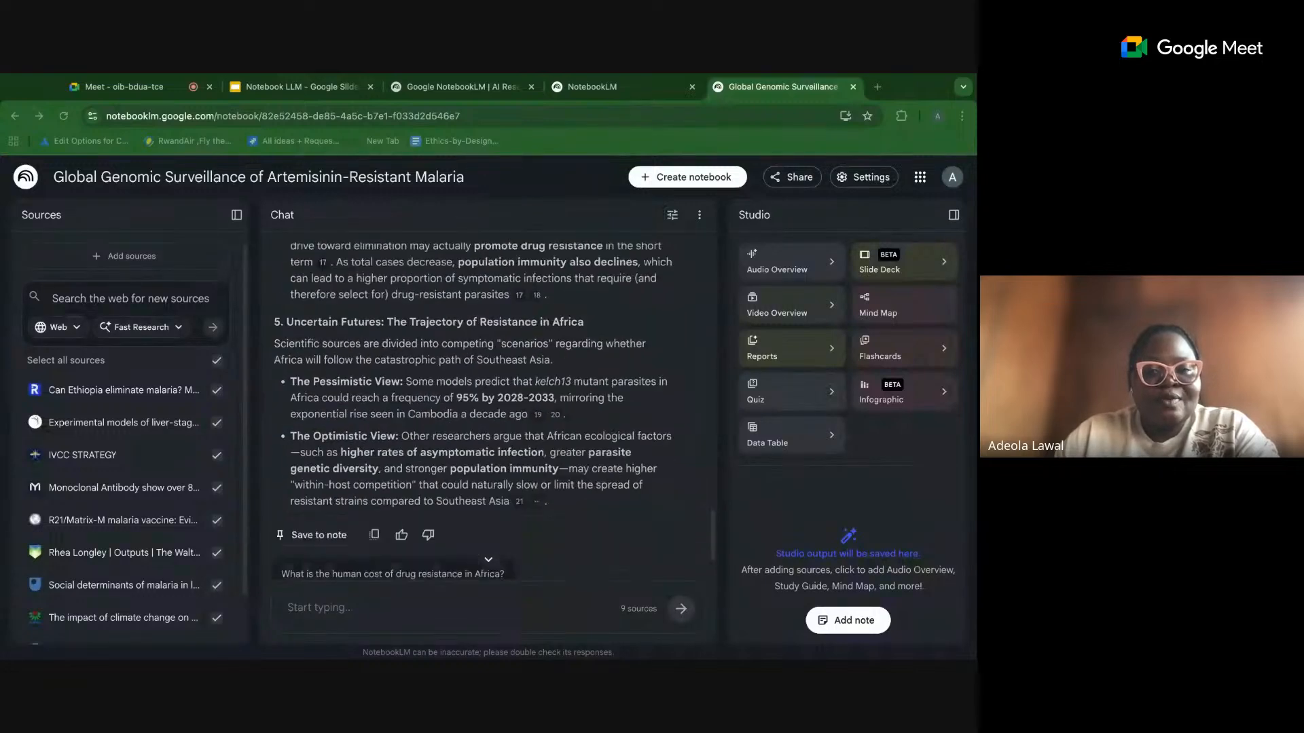
scroll(486, 408, down, 1)
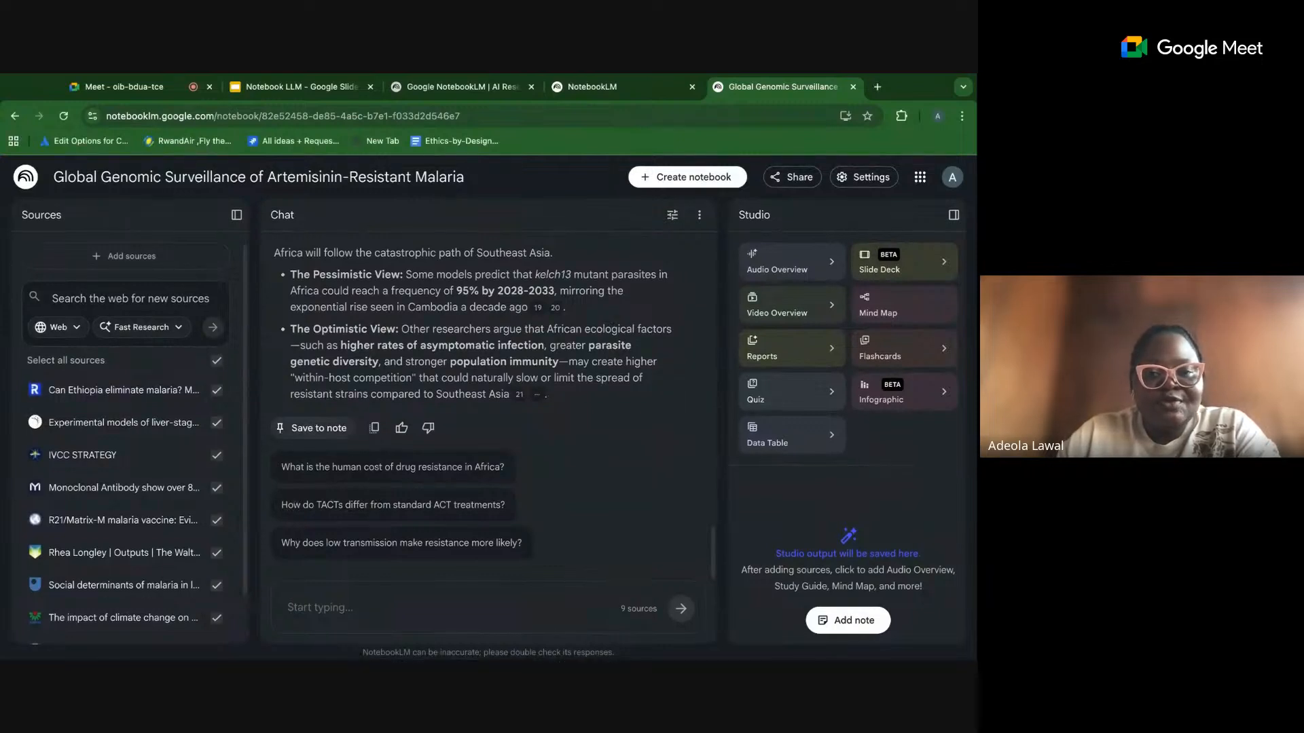
click(312, 429)
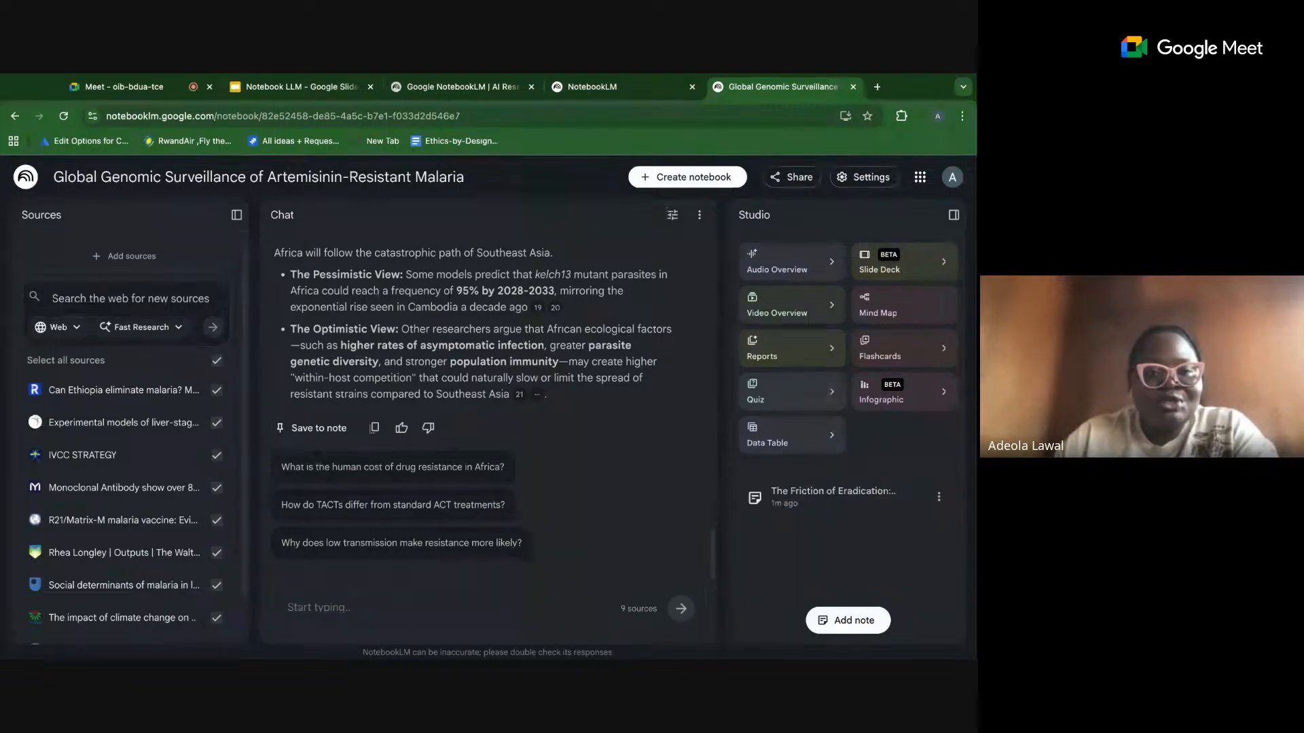
Generate a Deep Dive Audio Overview in English at the default length, and generate a mind map from the sources.
click(831, 261)
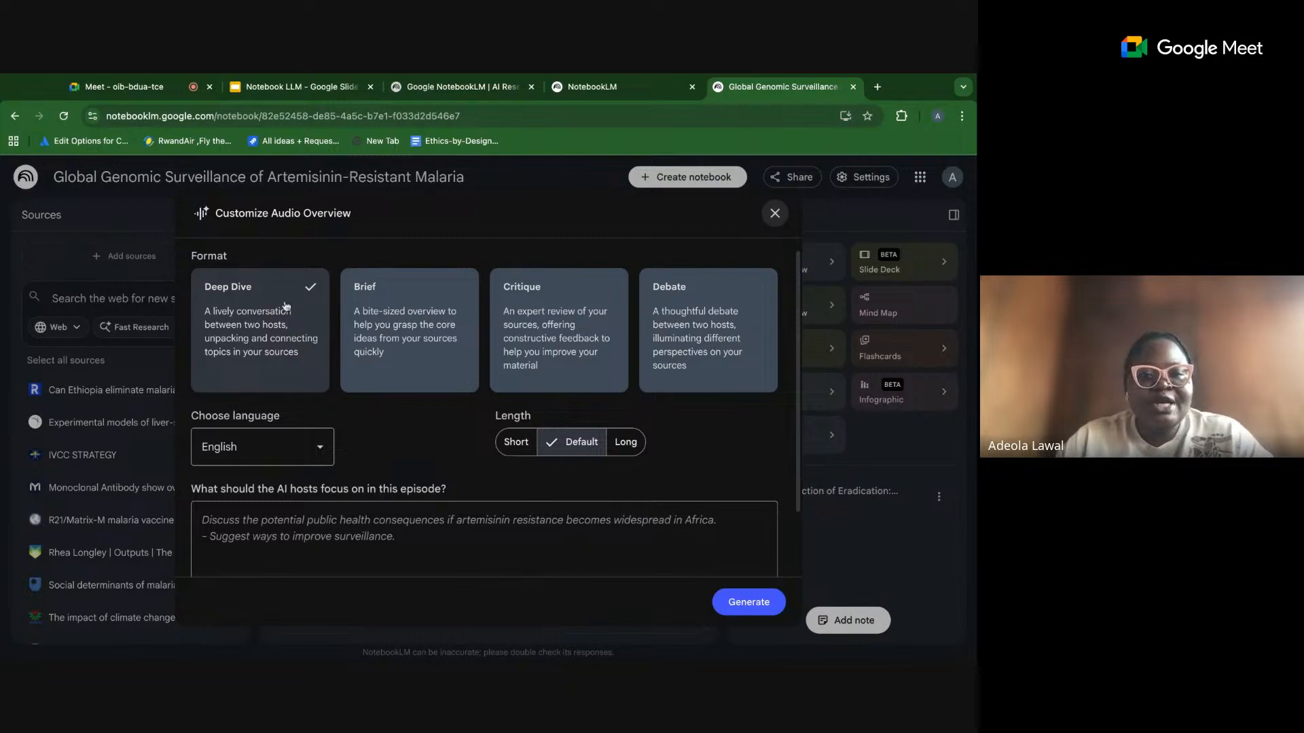
click(738, 602)
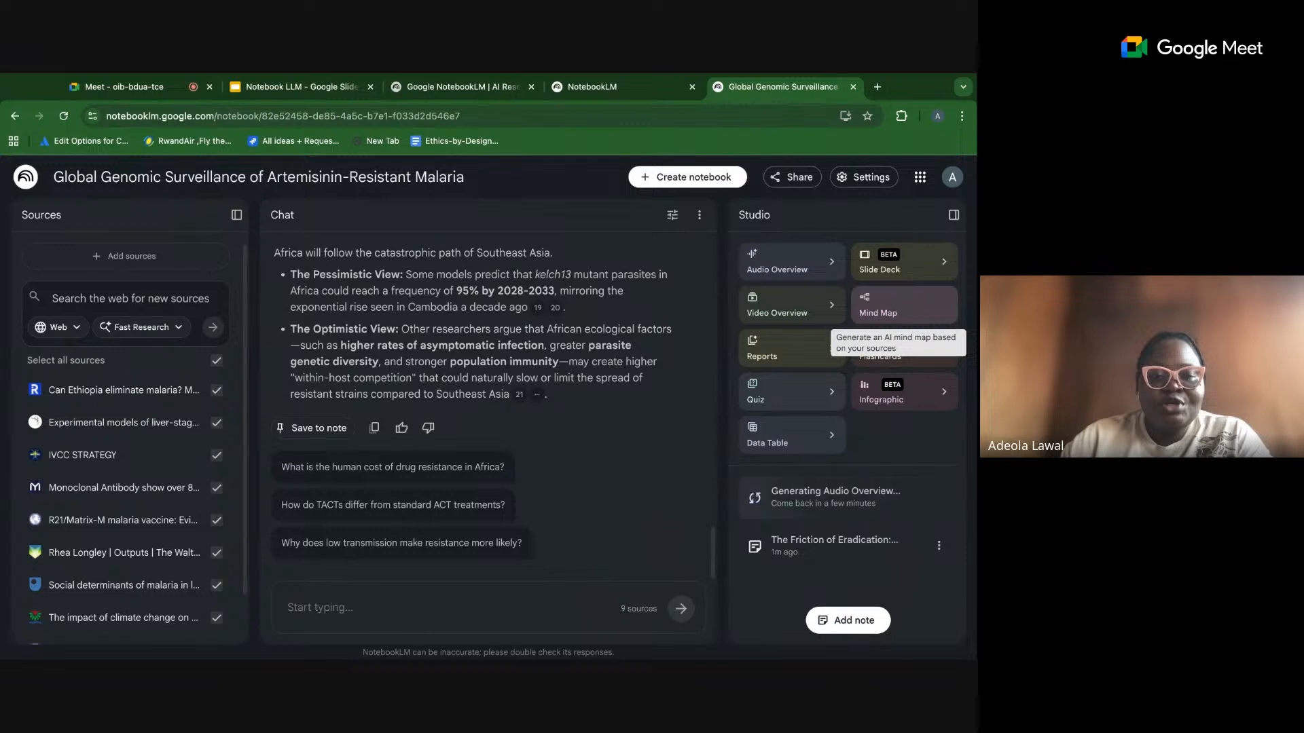
click(903, 304)
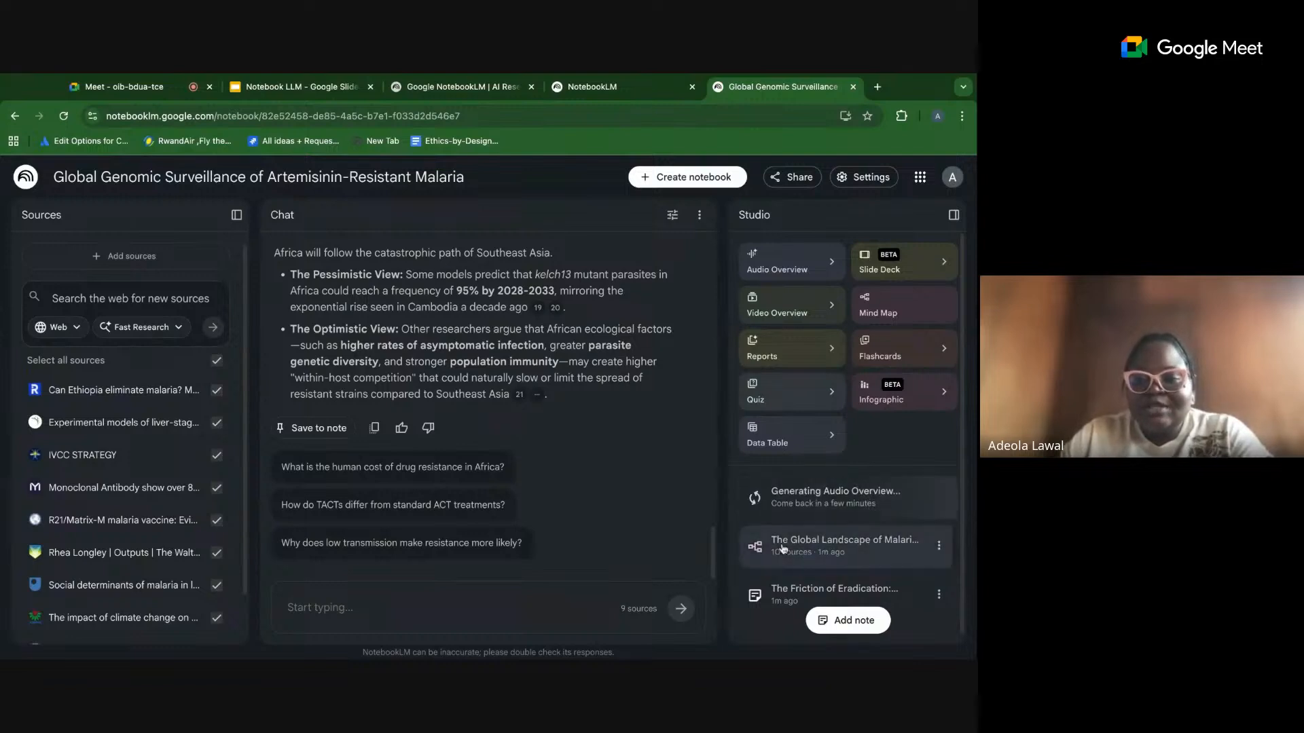
Open the generated mind map and expand its Prevention Strategies, Current Challenges, Case Studies and Future Directions branches, plus the Vaccines sub-branch.
click(782, 544)
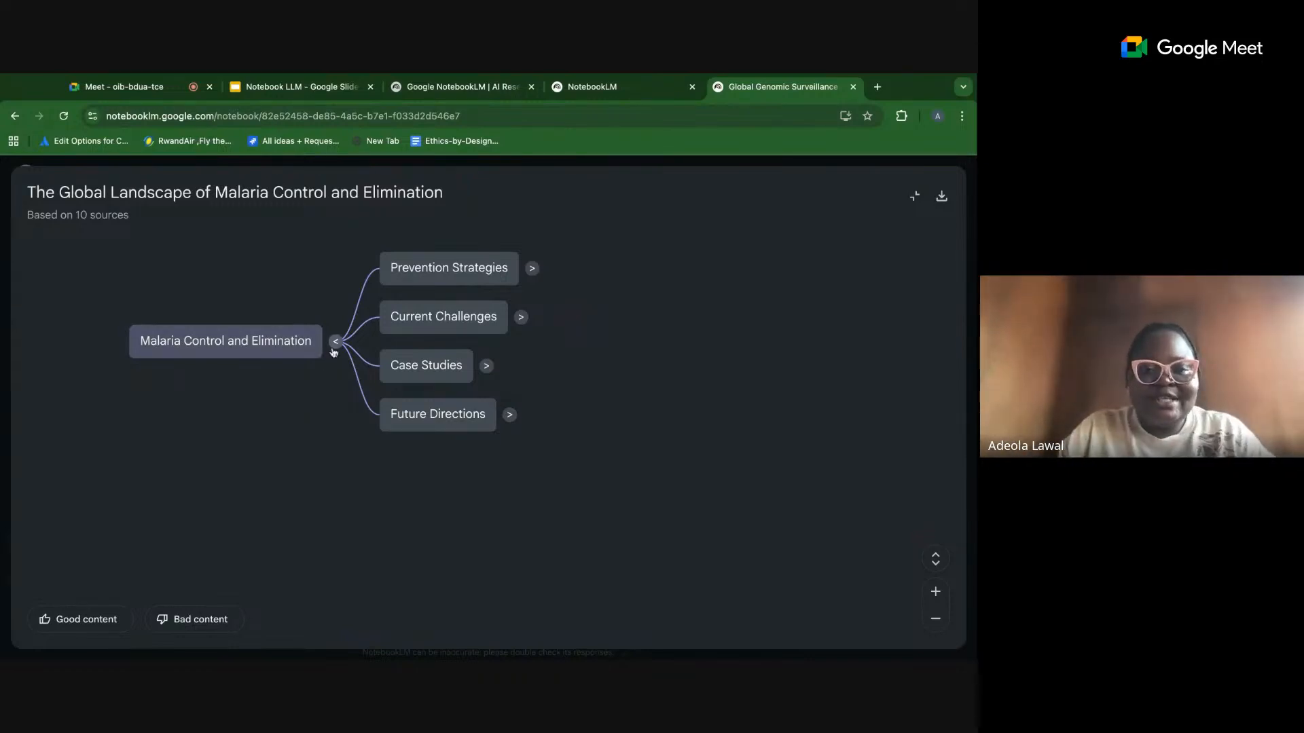
click(532, 269)
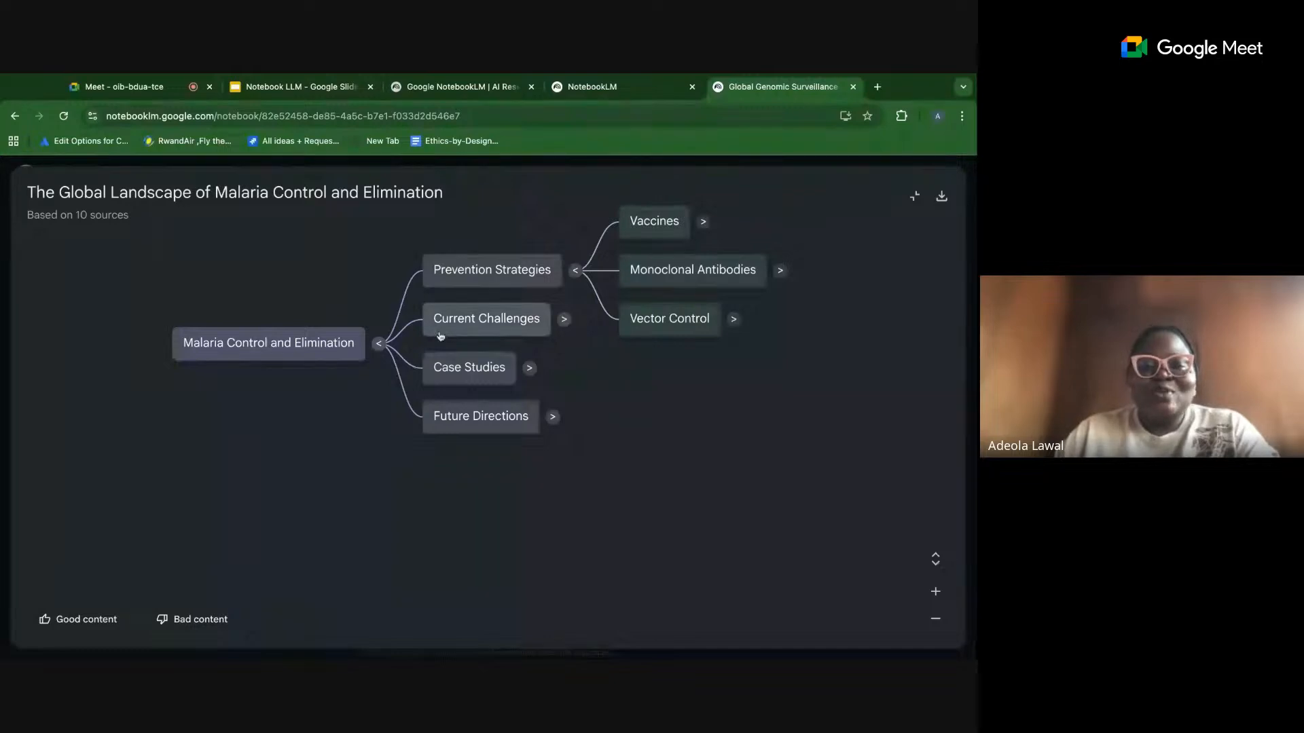
click(563, 320)
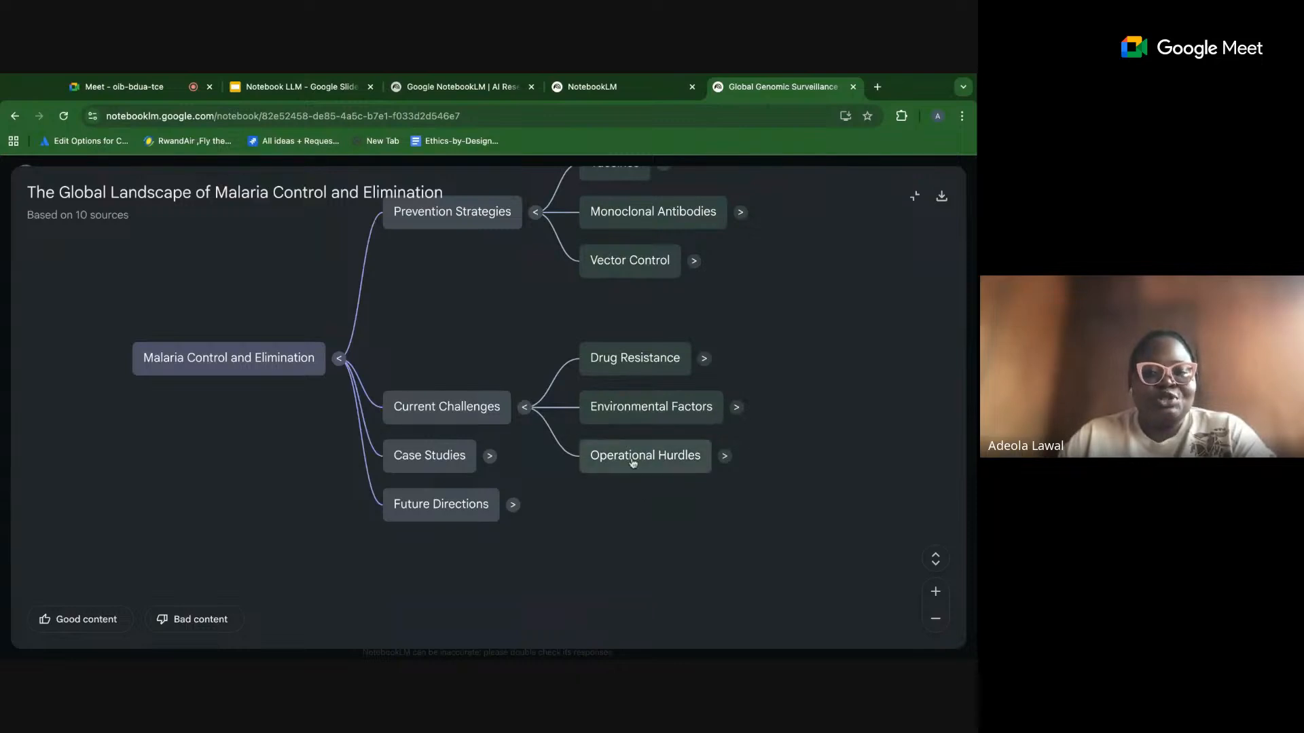
click(490, 456)
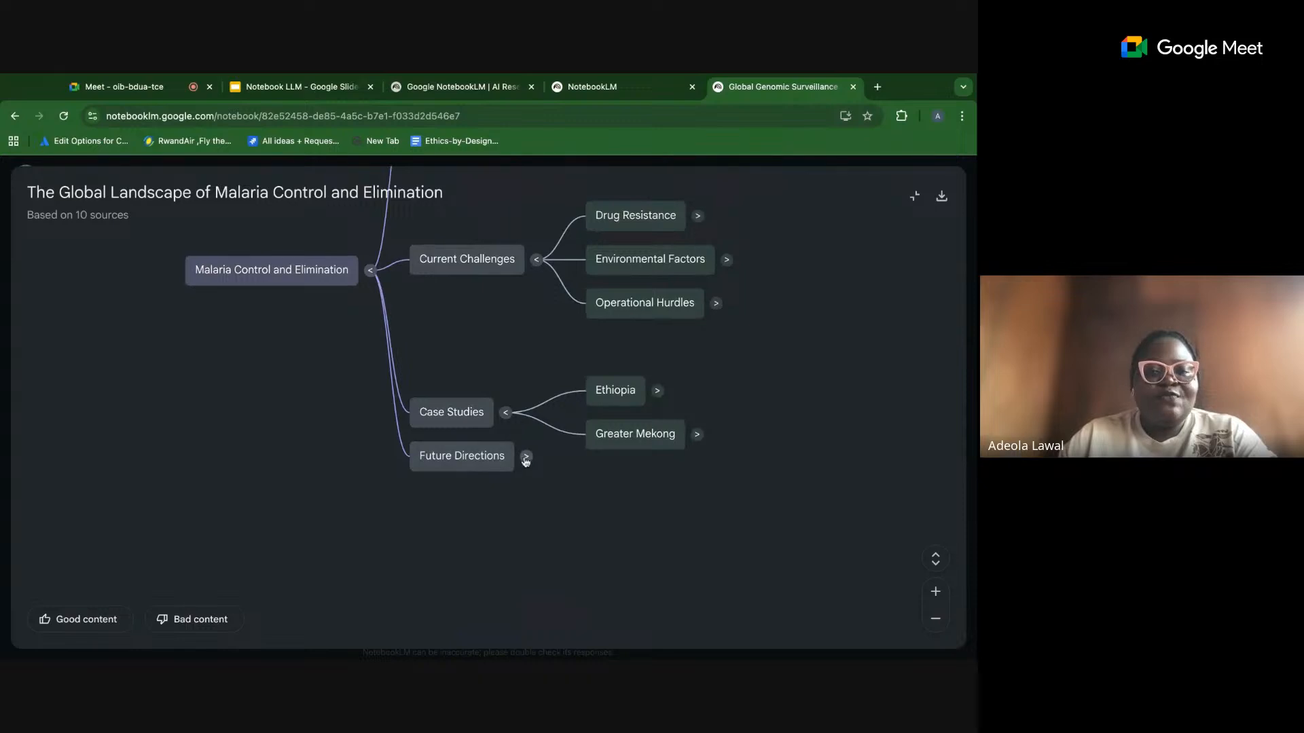
click(527, 456)
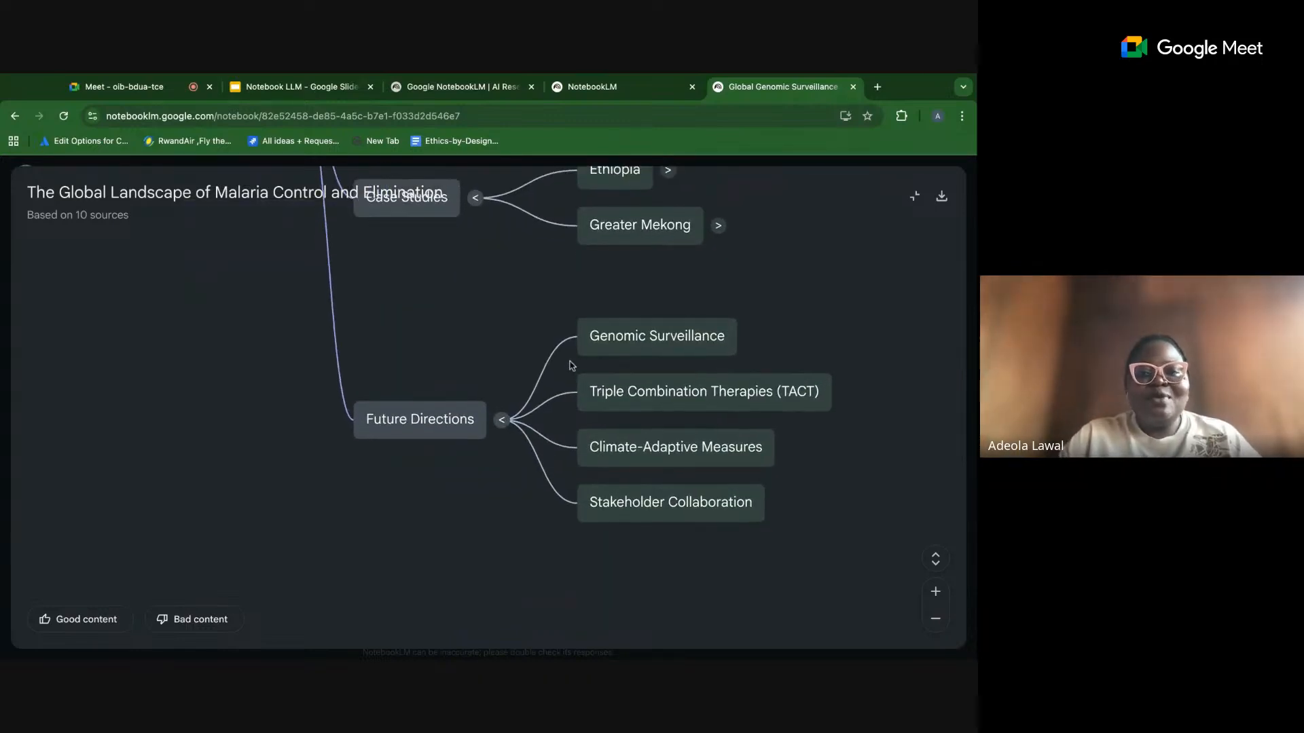
scroll(547, 299, down, 2)
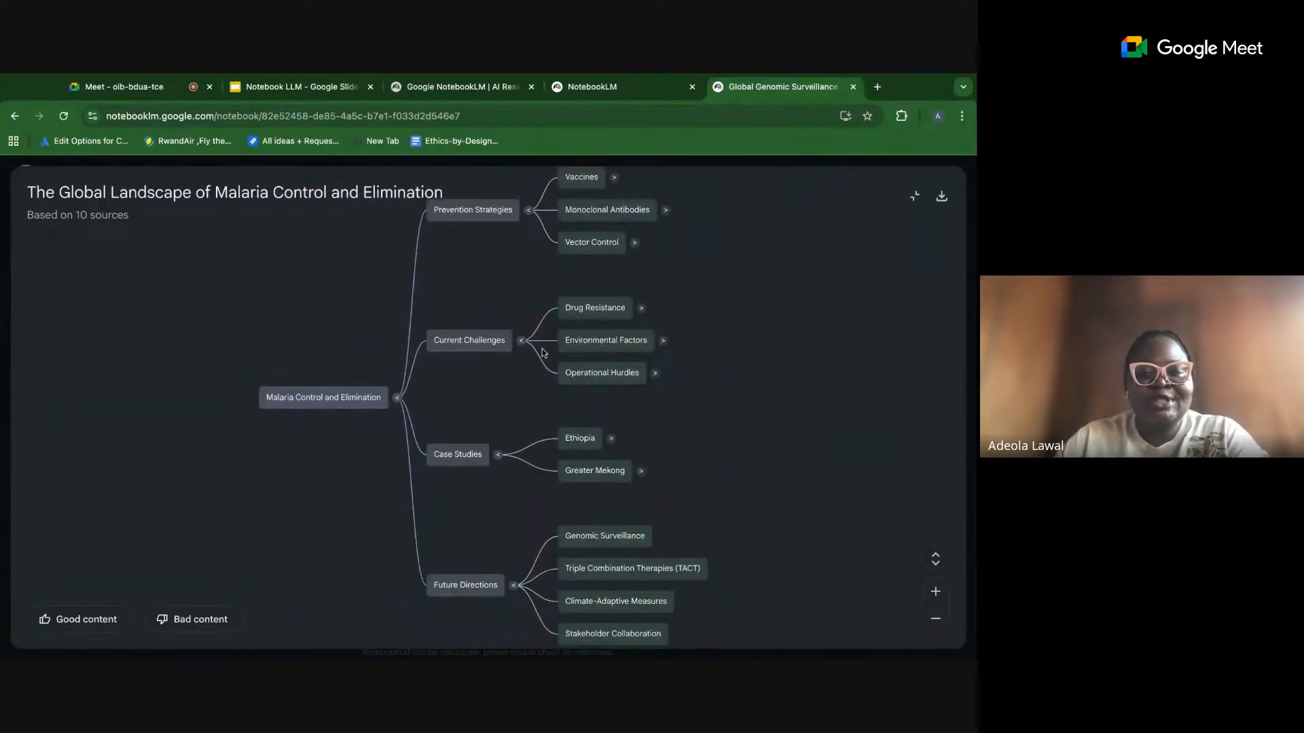
click(614, 178)
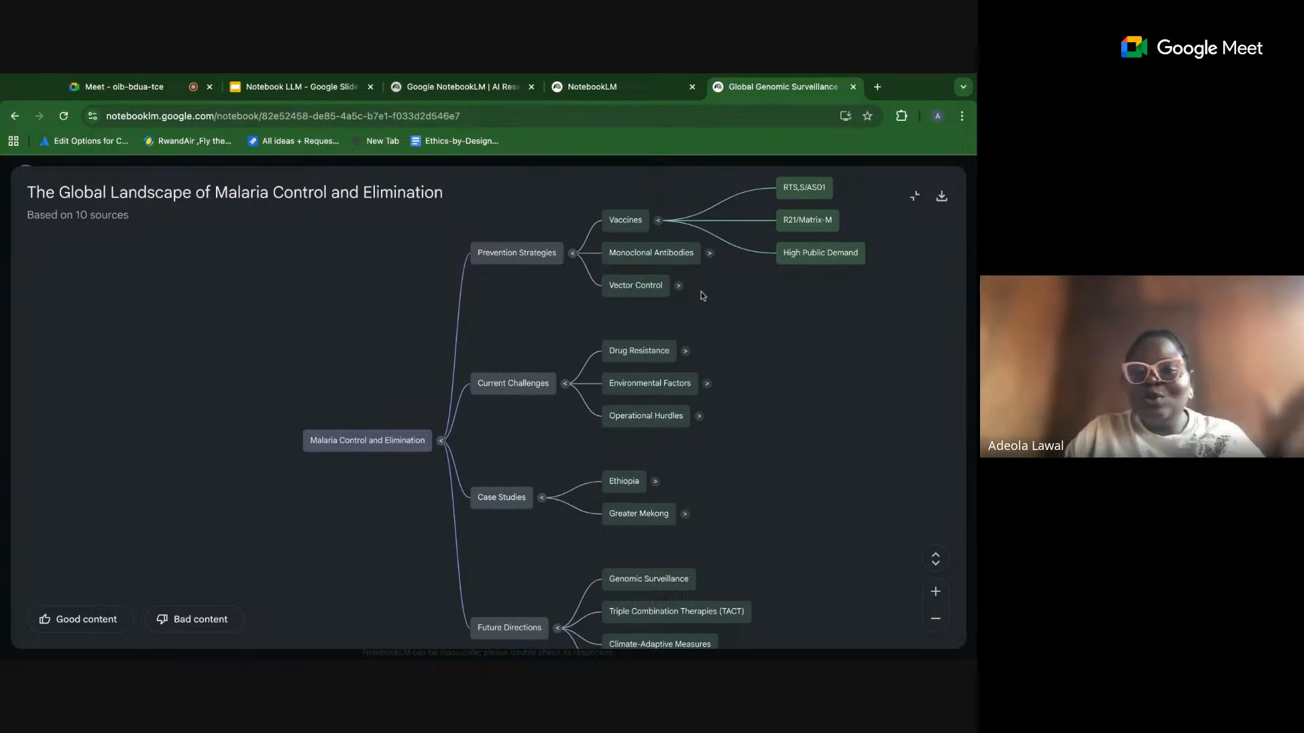
Expand the mind map's Monoclonal Antibodies sub-branch, look over the branches, and close the map to return to the Studio overview.
click(709, 253)
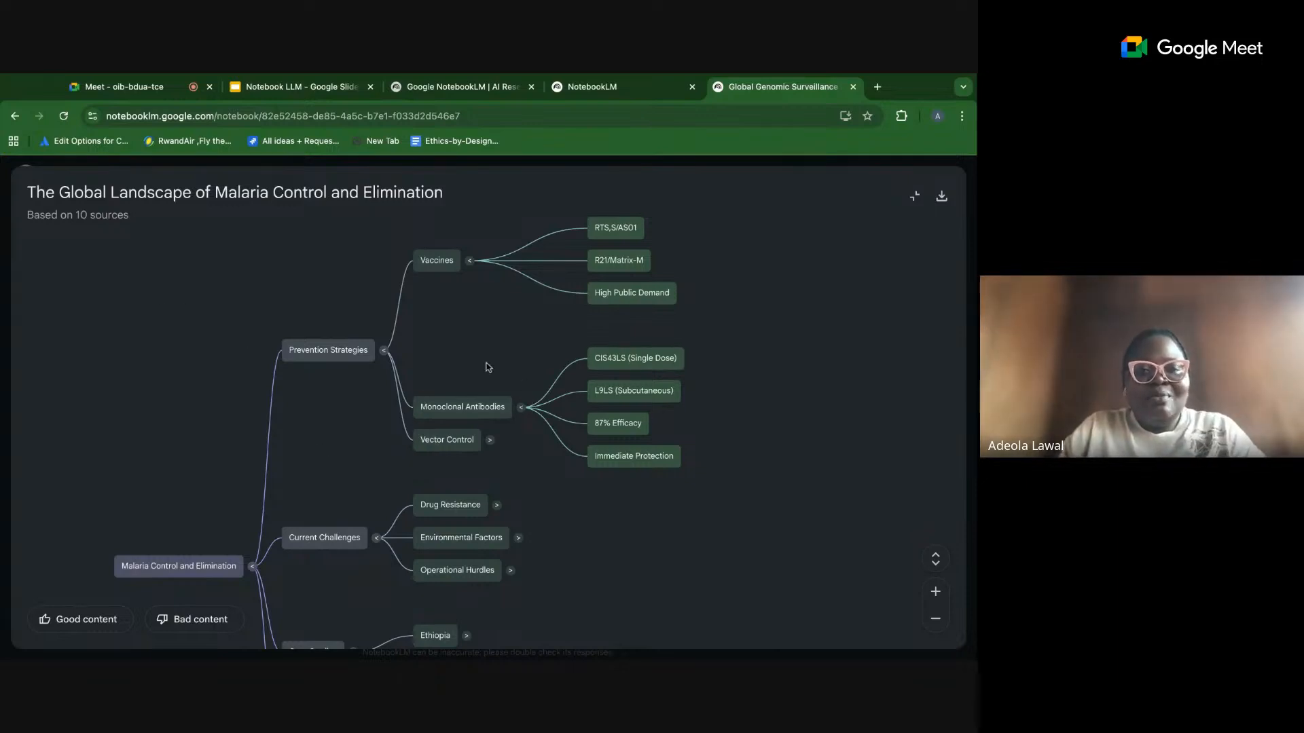
scroll(487, 367, left, 4)
scroll(486, 367, down, 1)
scroll(486, 367, right, 5)
scroll(486, 368, up, 2)
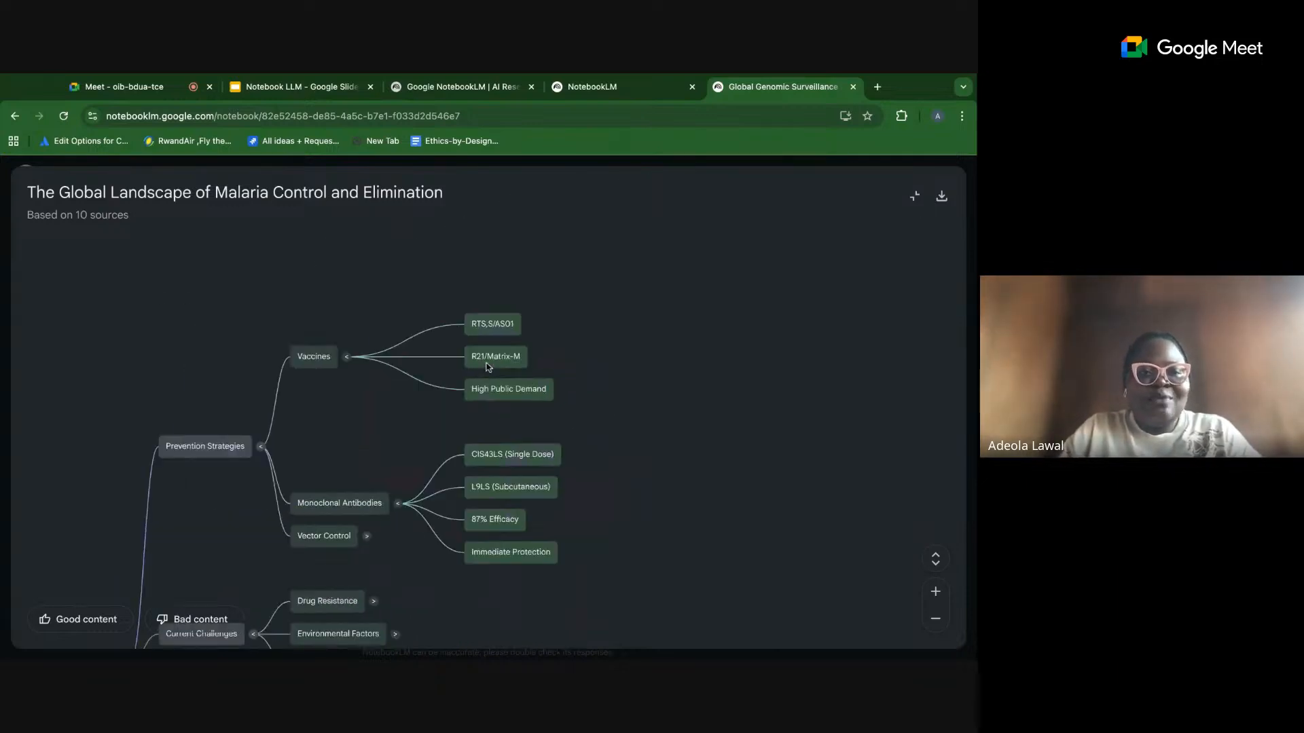
scroll(486, 368, left, 3)
scroll(486, 367, down, 3)
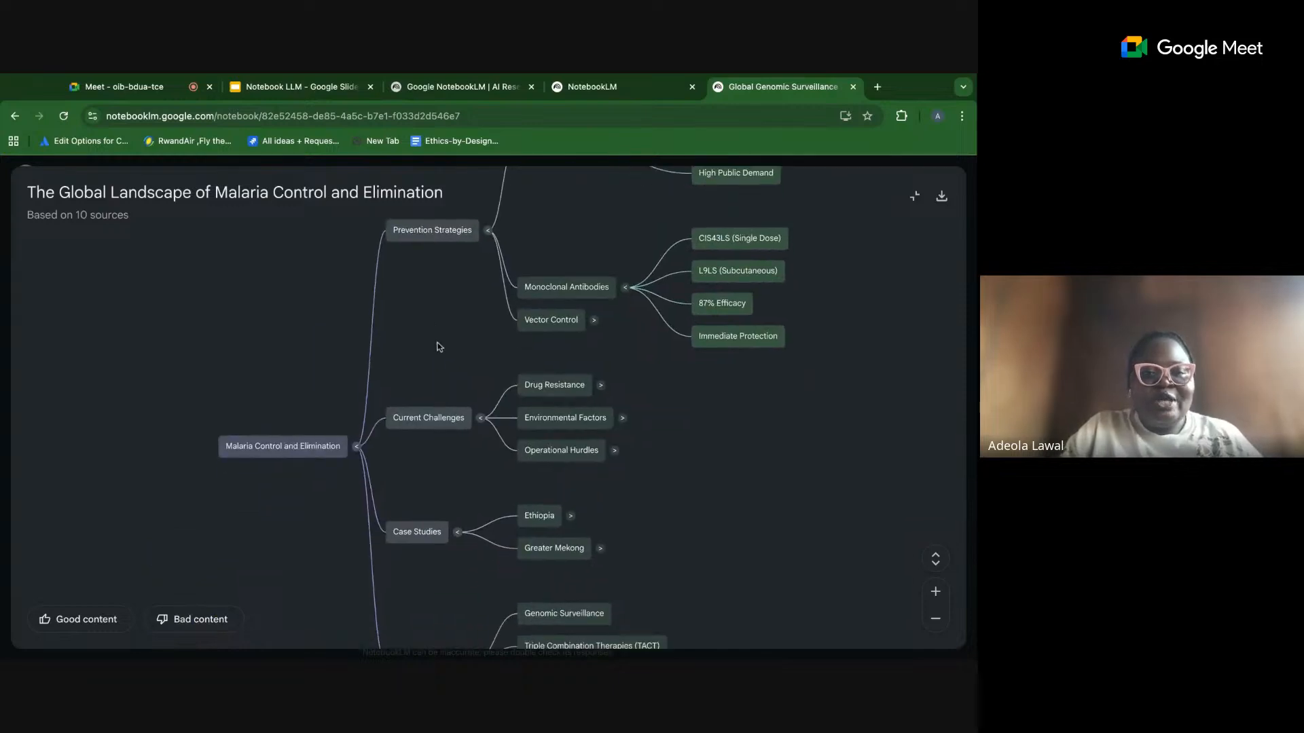
scroll(439, 347, right, 2)
scroll(439, 347, down, 2)
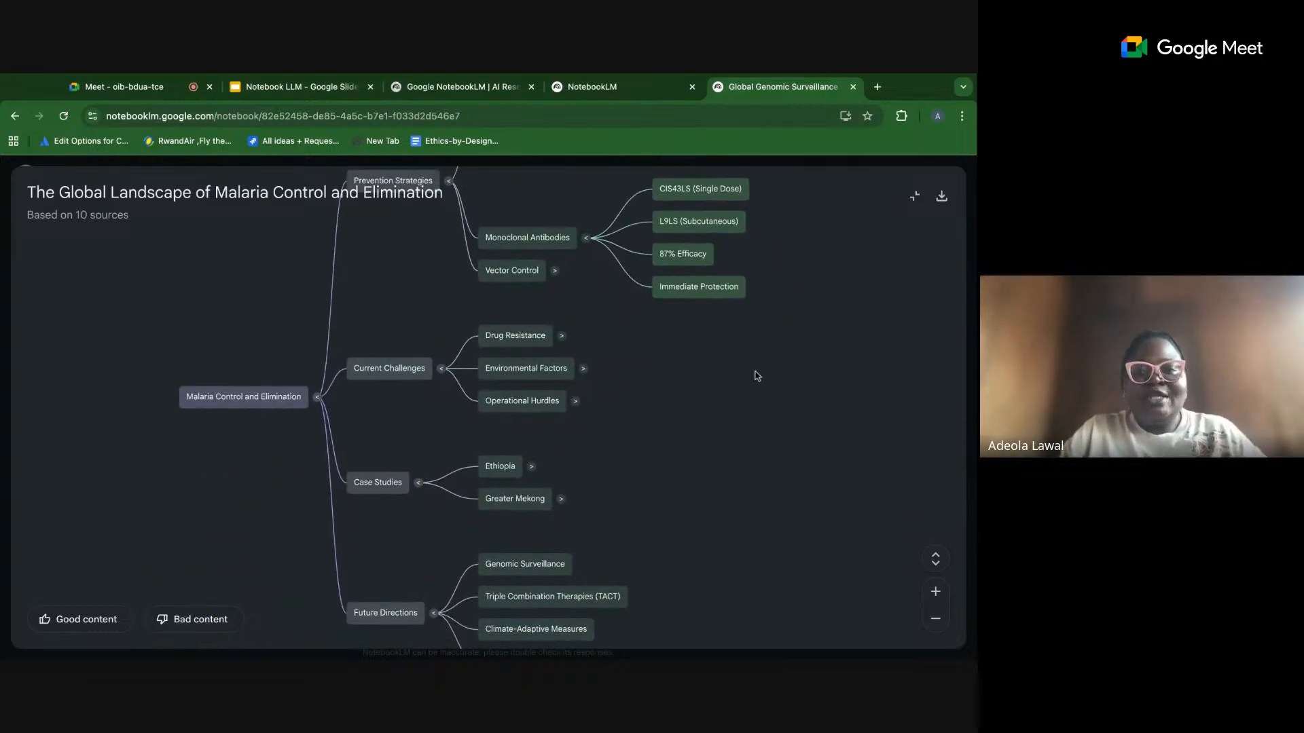
click(916, 197)
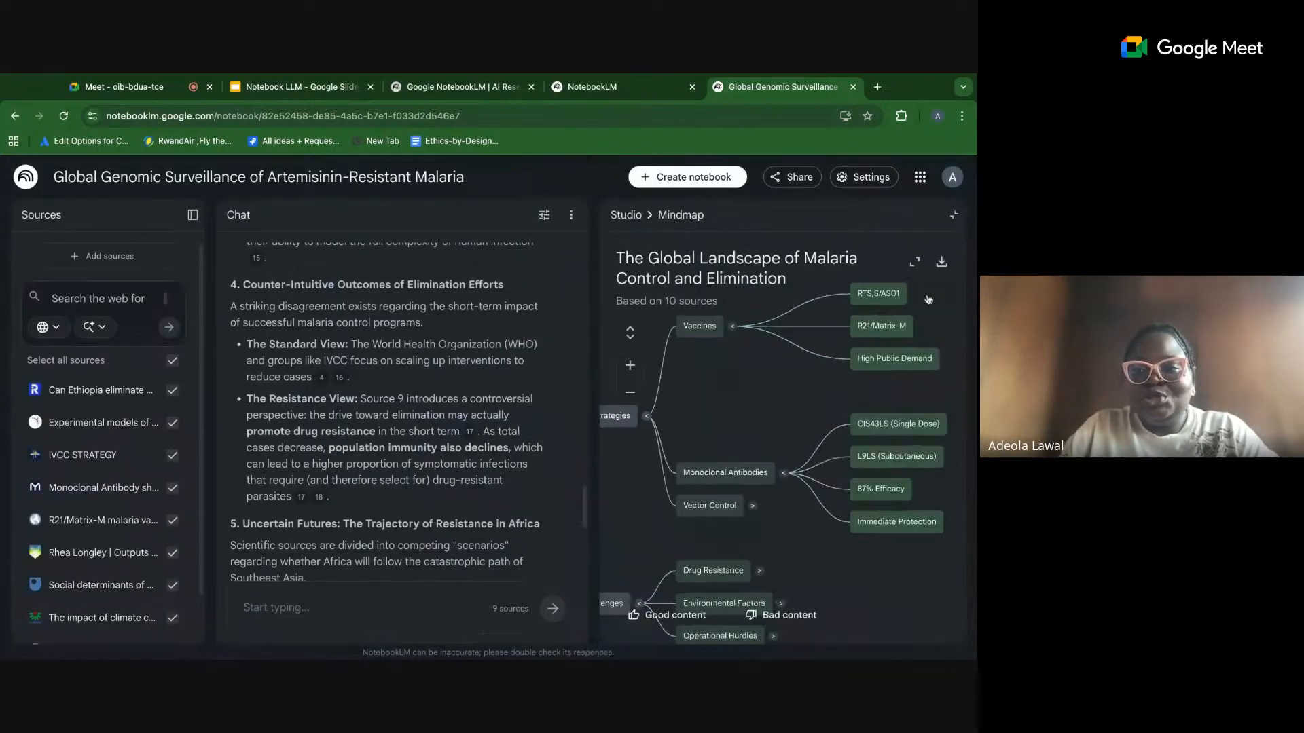
click(953, 215)
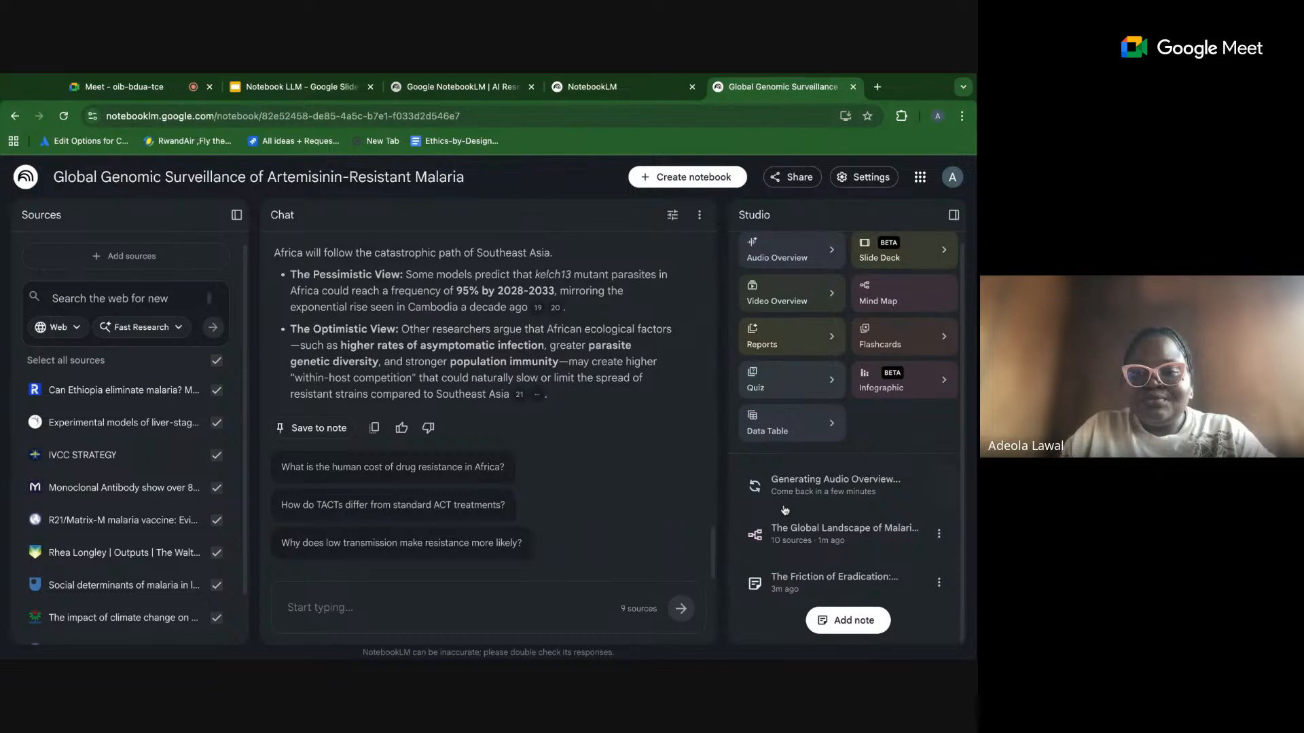
Generate a Create Your Own report in the default English with the description "Create a report based on the sources provided".
click(788, 338)
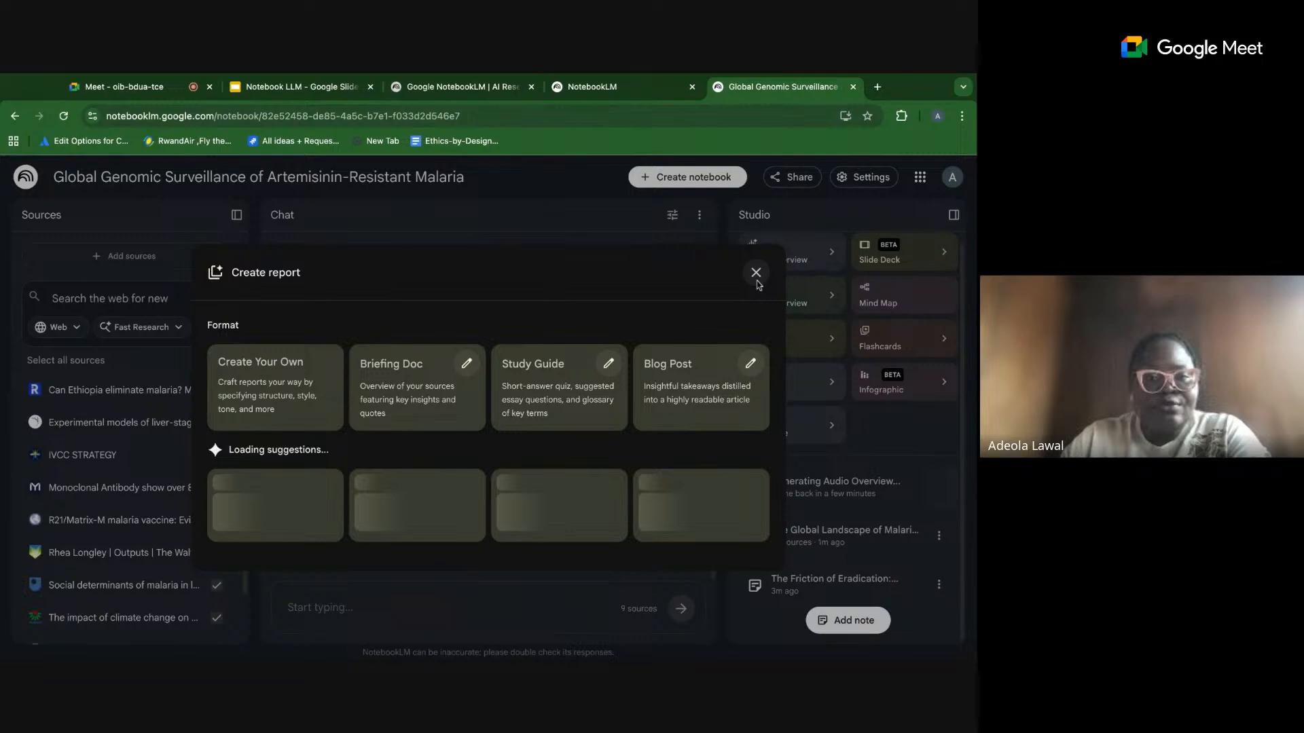
click(275, 387)
click(488, 476)
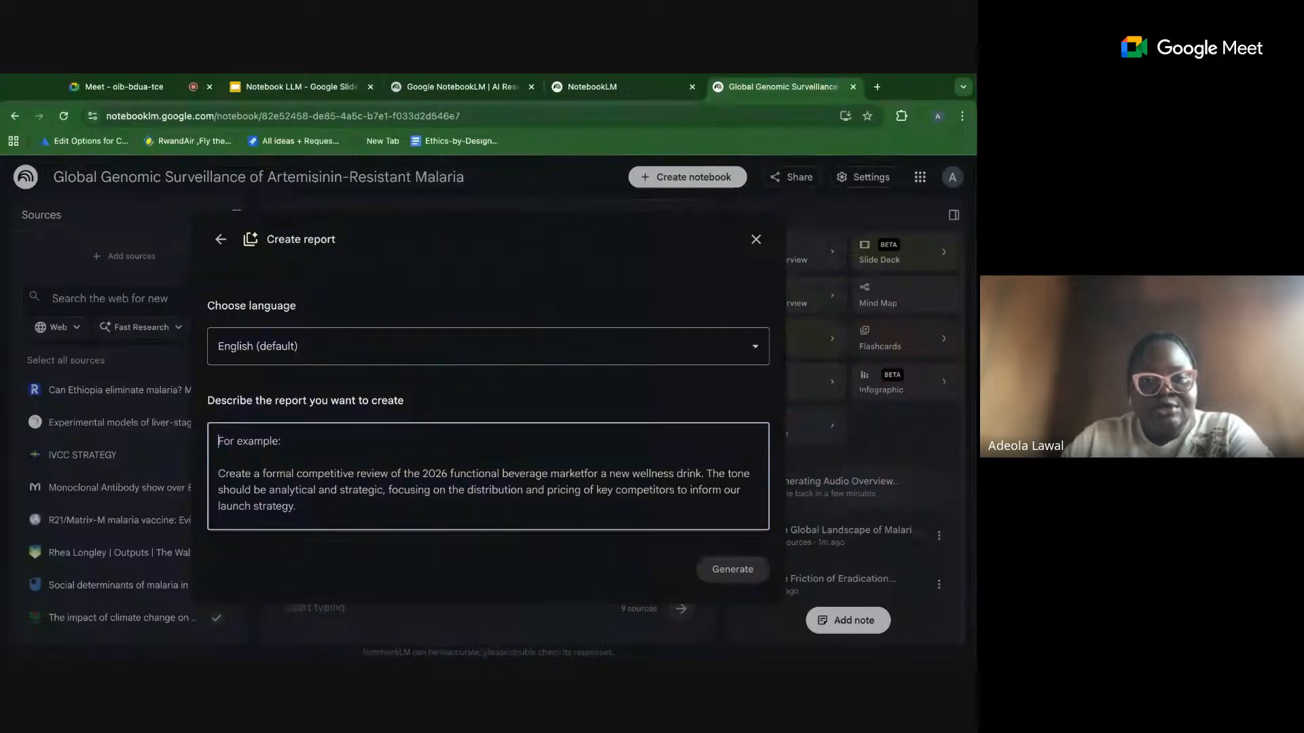
key(super+Tab)
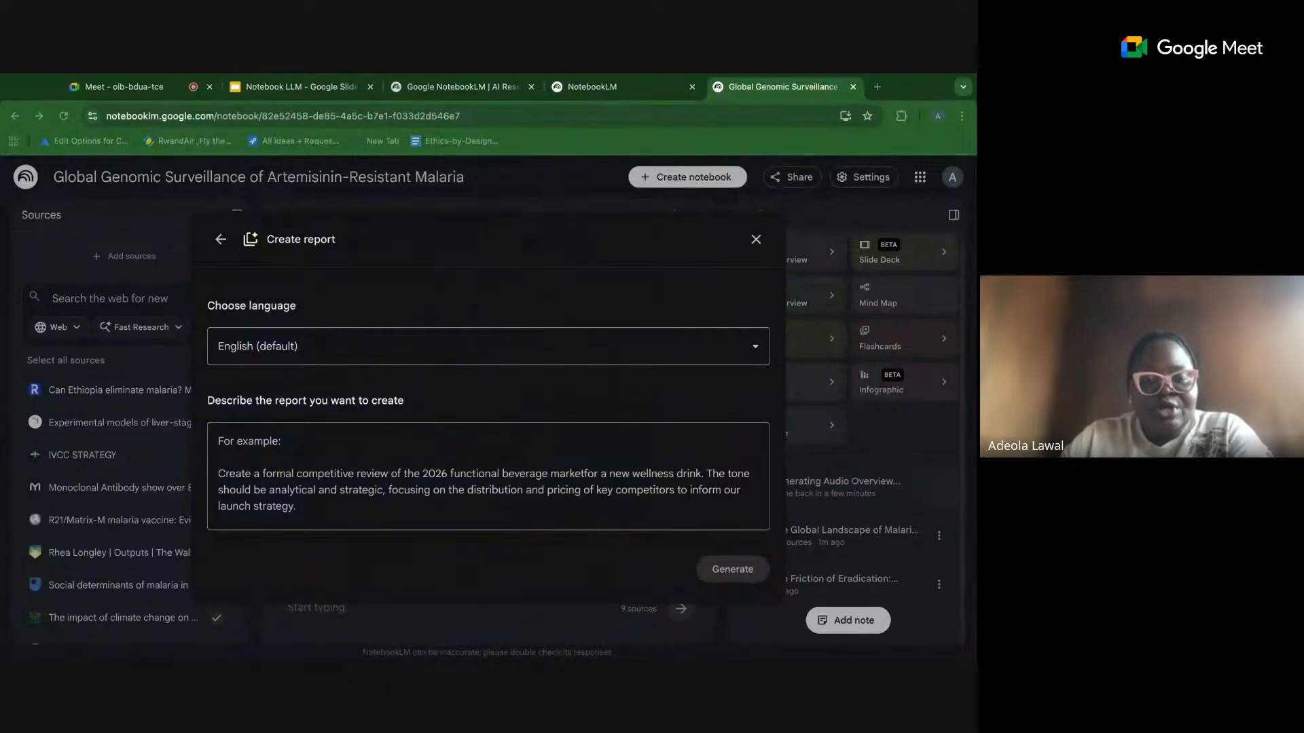
click(488, 476)
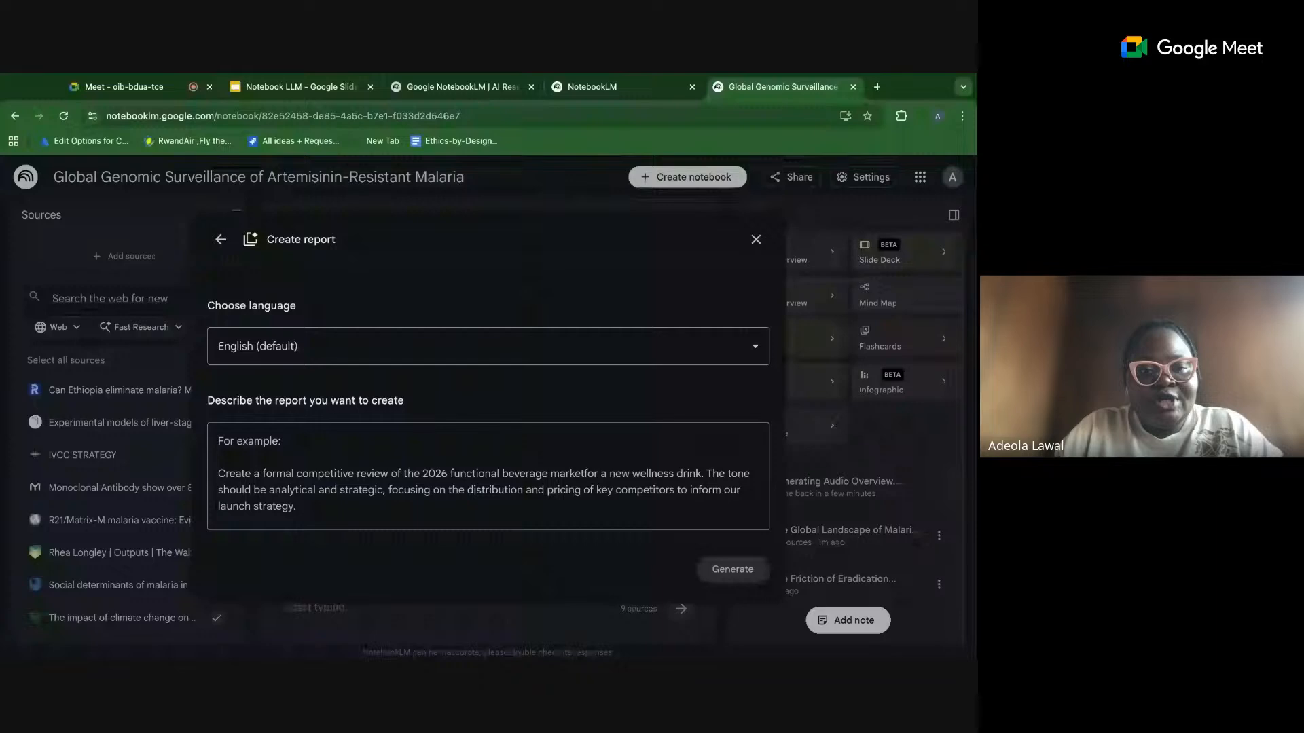
click(488, 476)
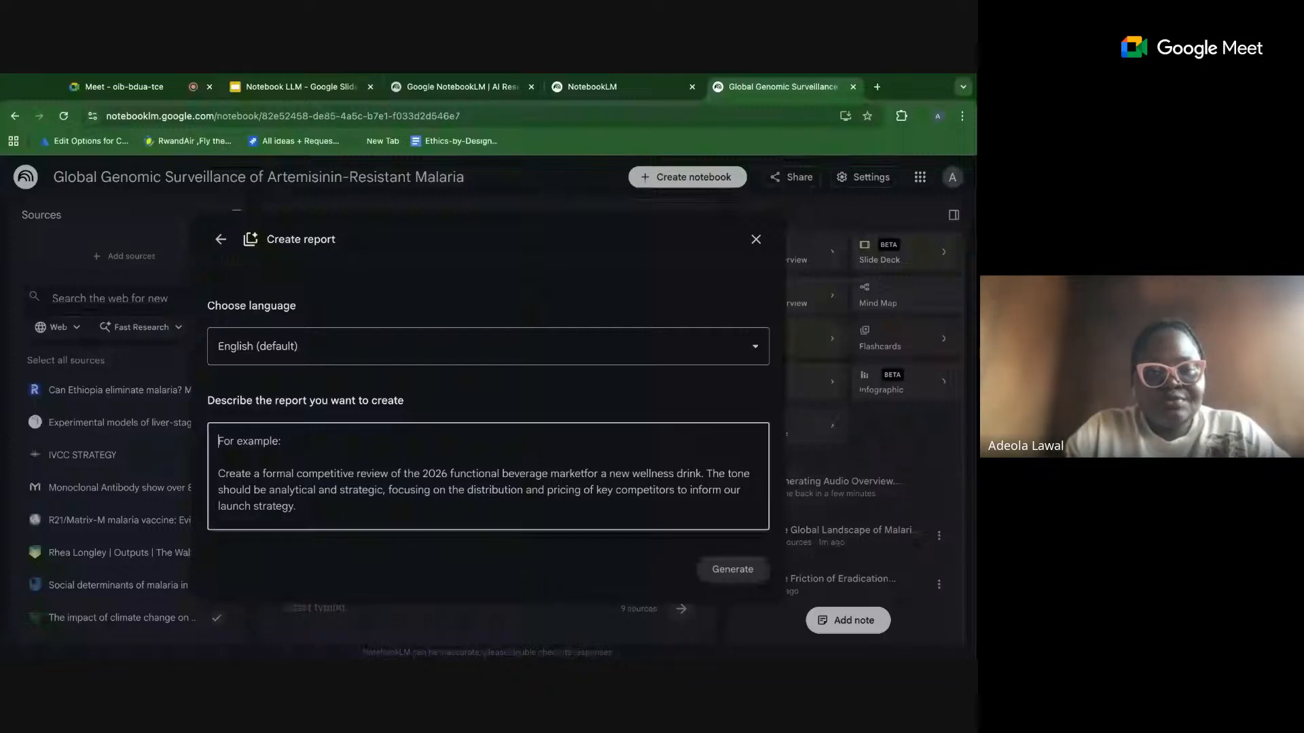
text(Cre)
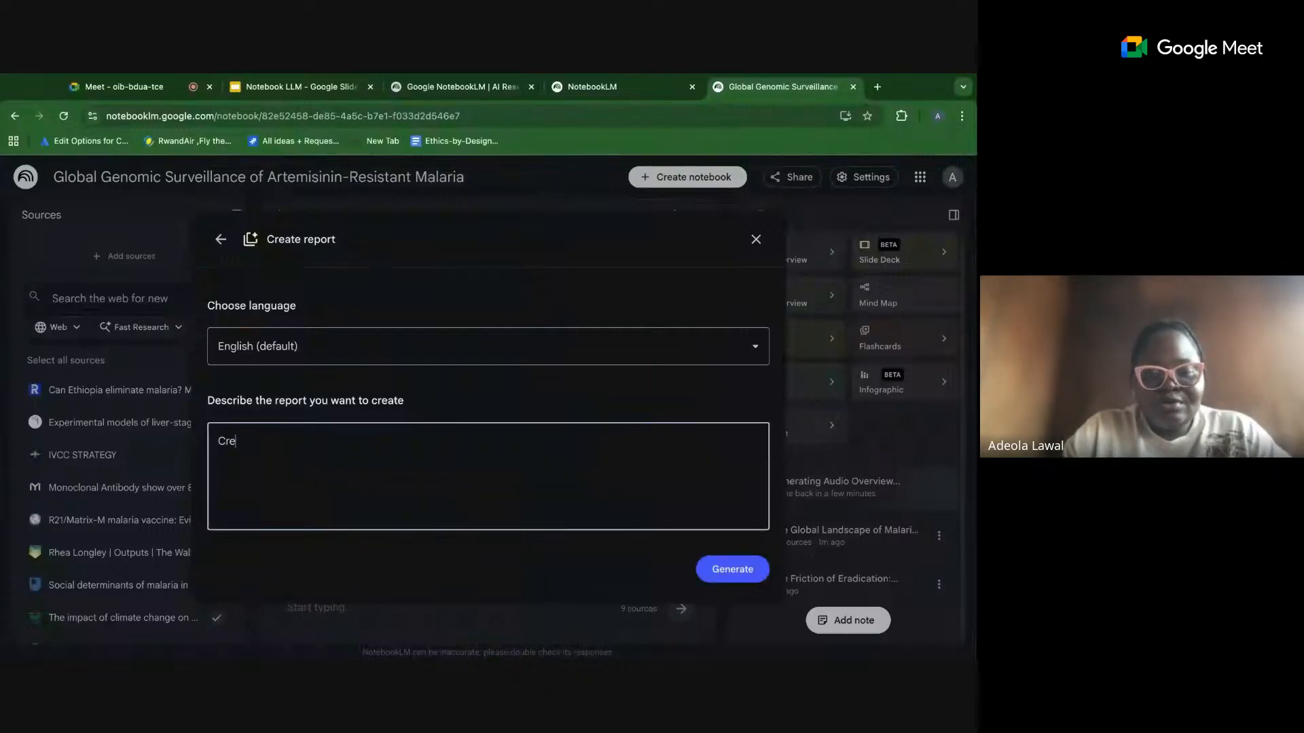
text(ate a report based )
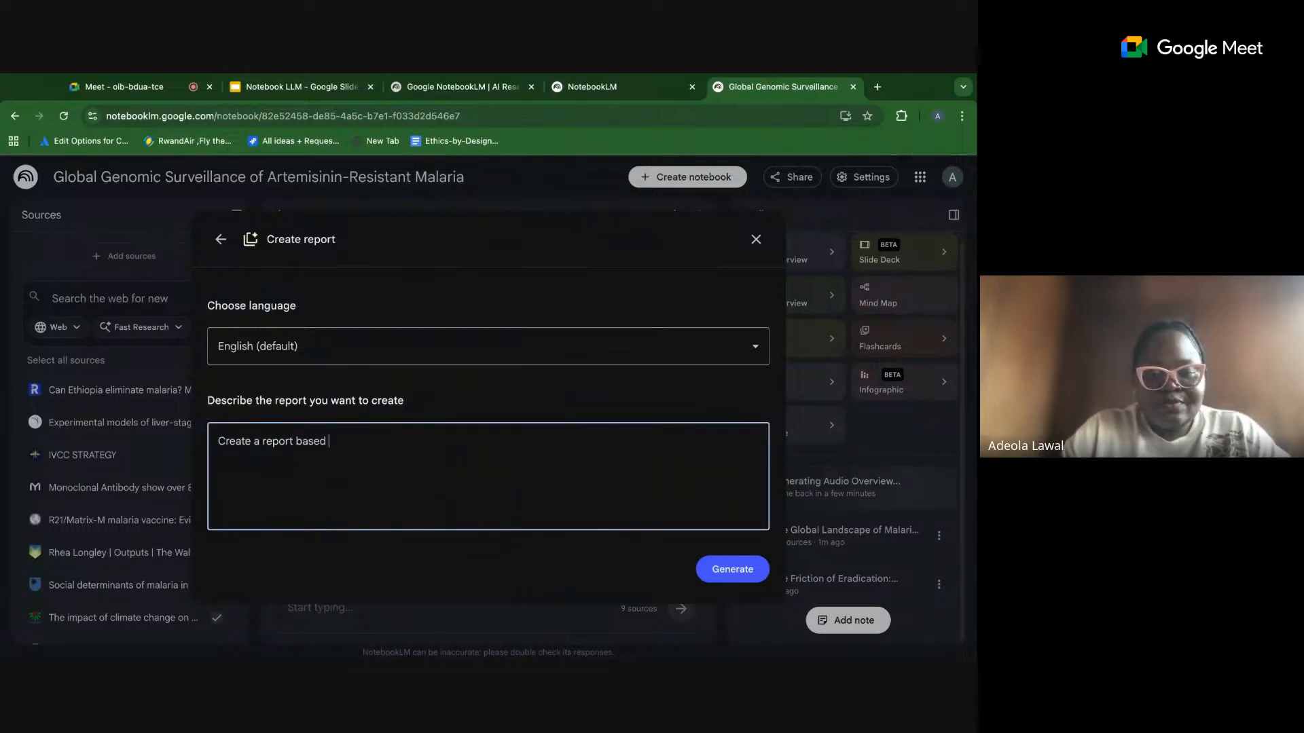
text(on the data source)
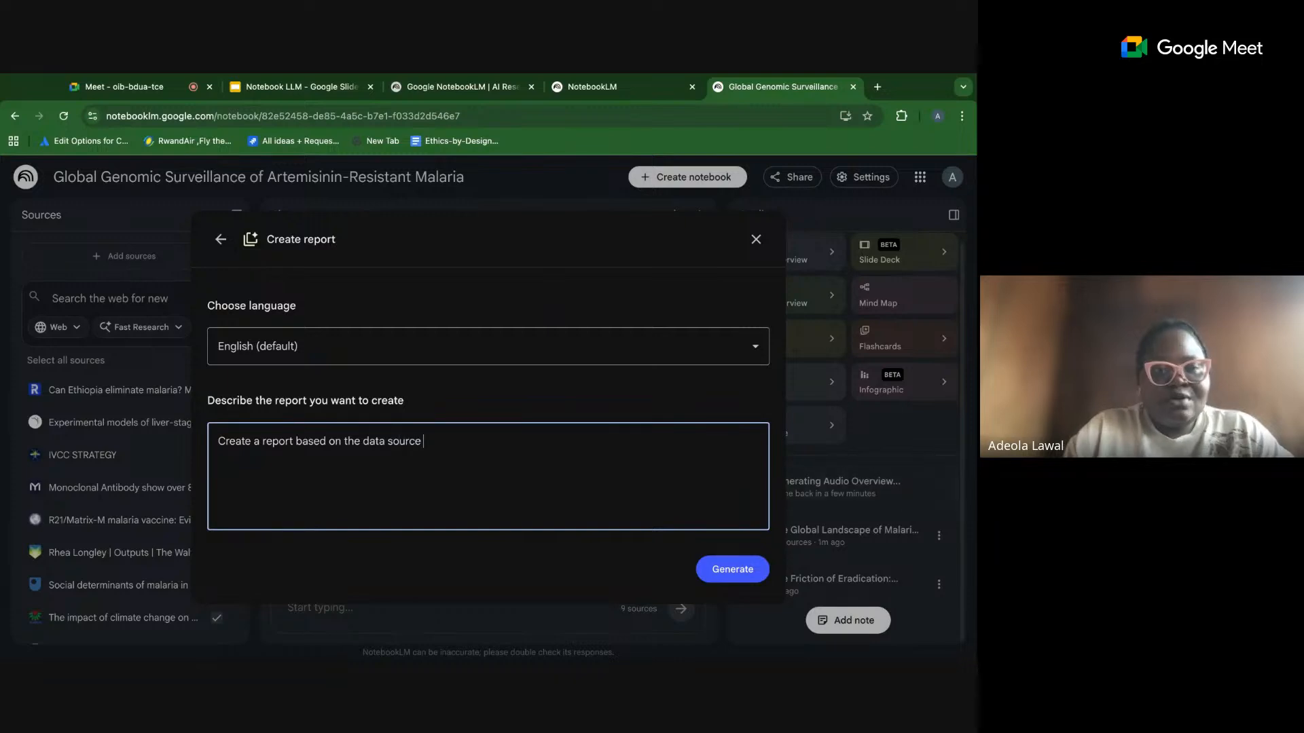
double_click(378, 441)
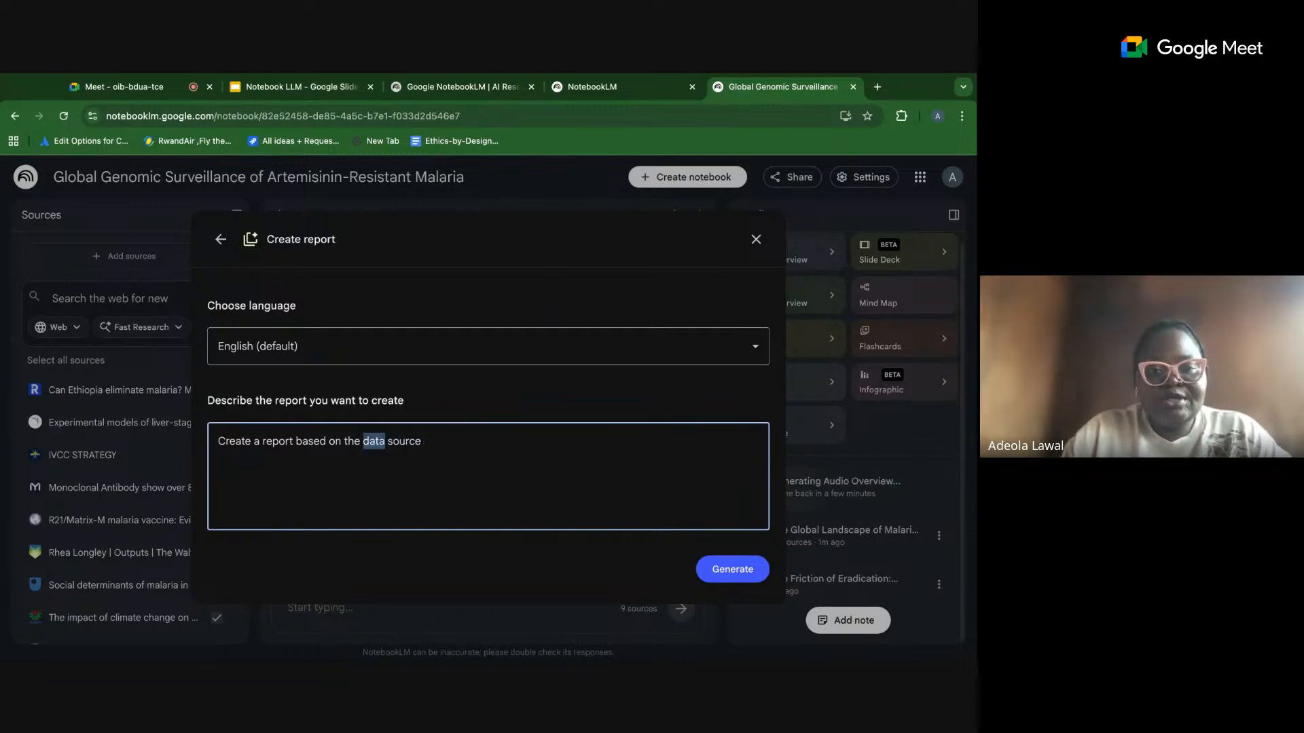
key(BackSpace)
click(398, 441)
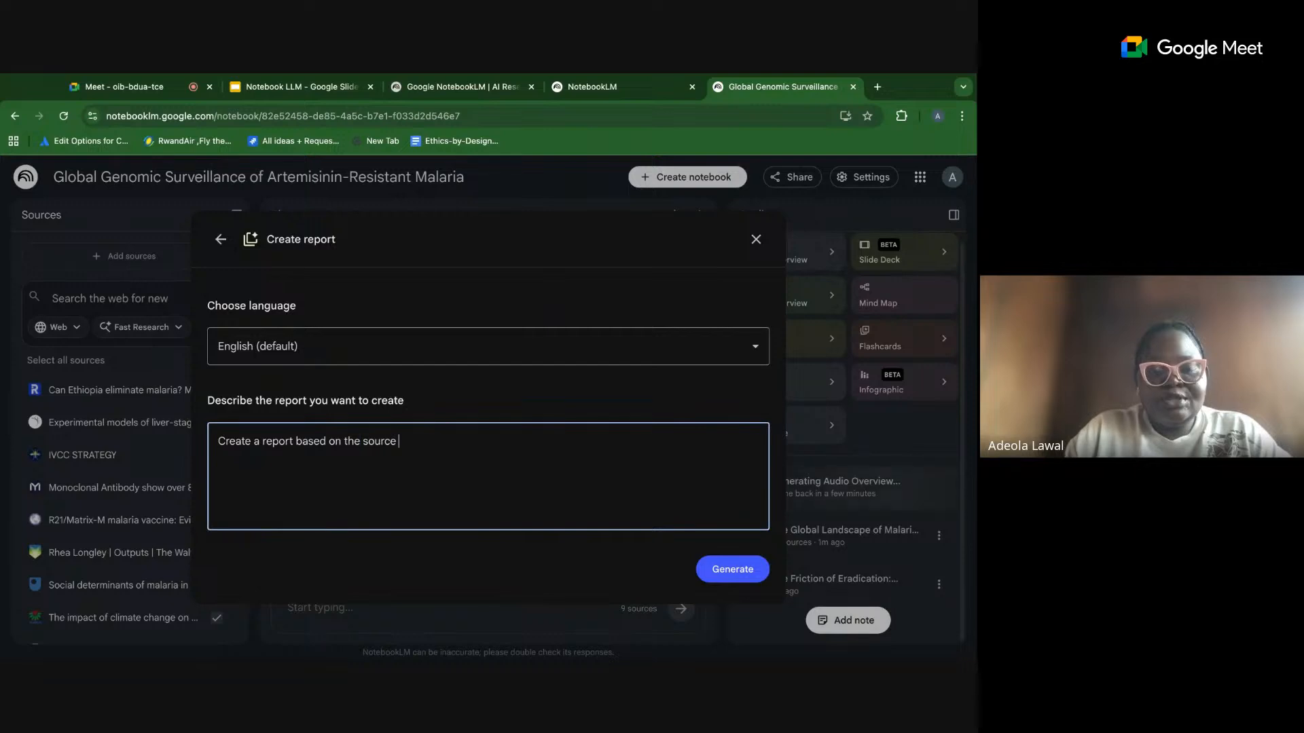
text(s prov)
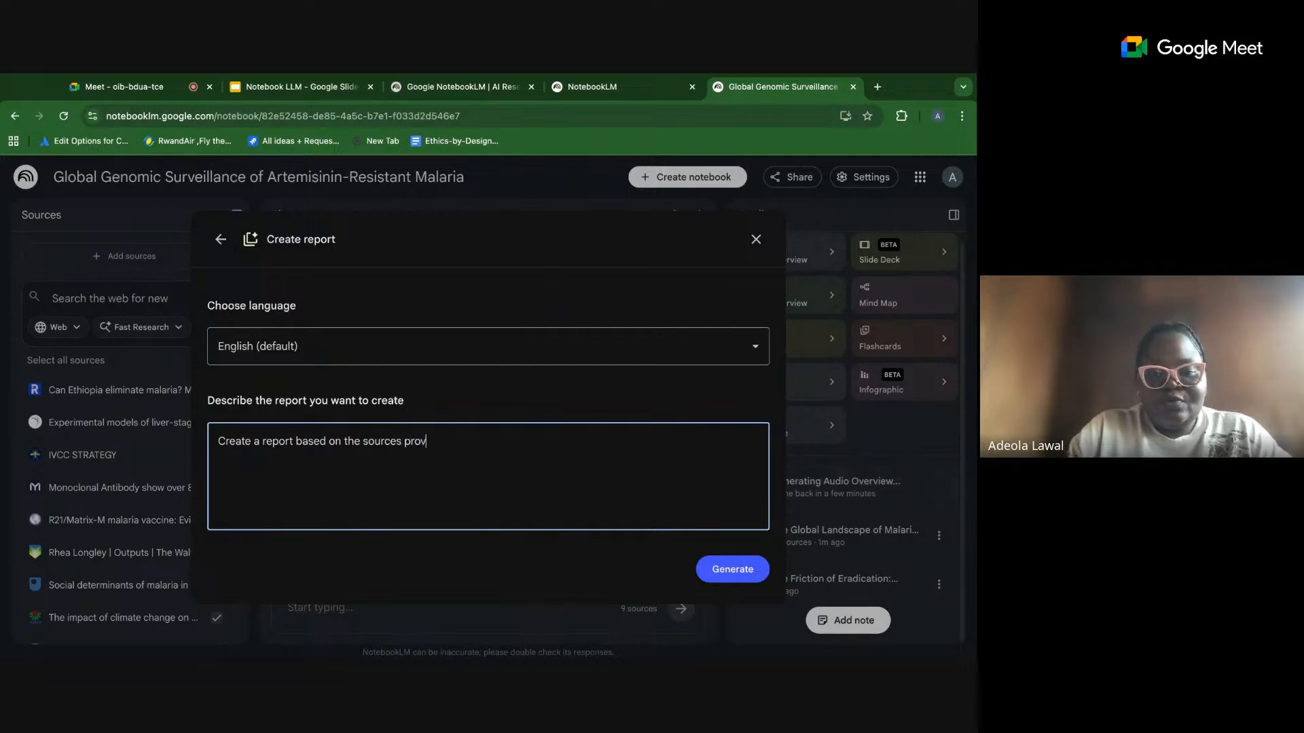
text(ided)
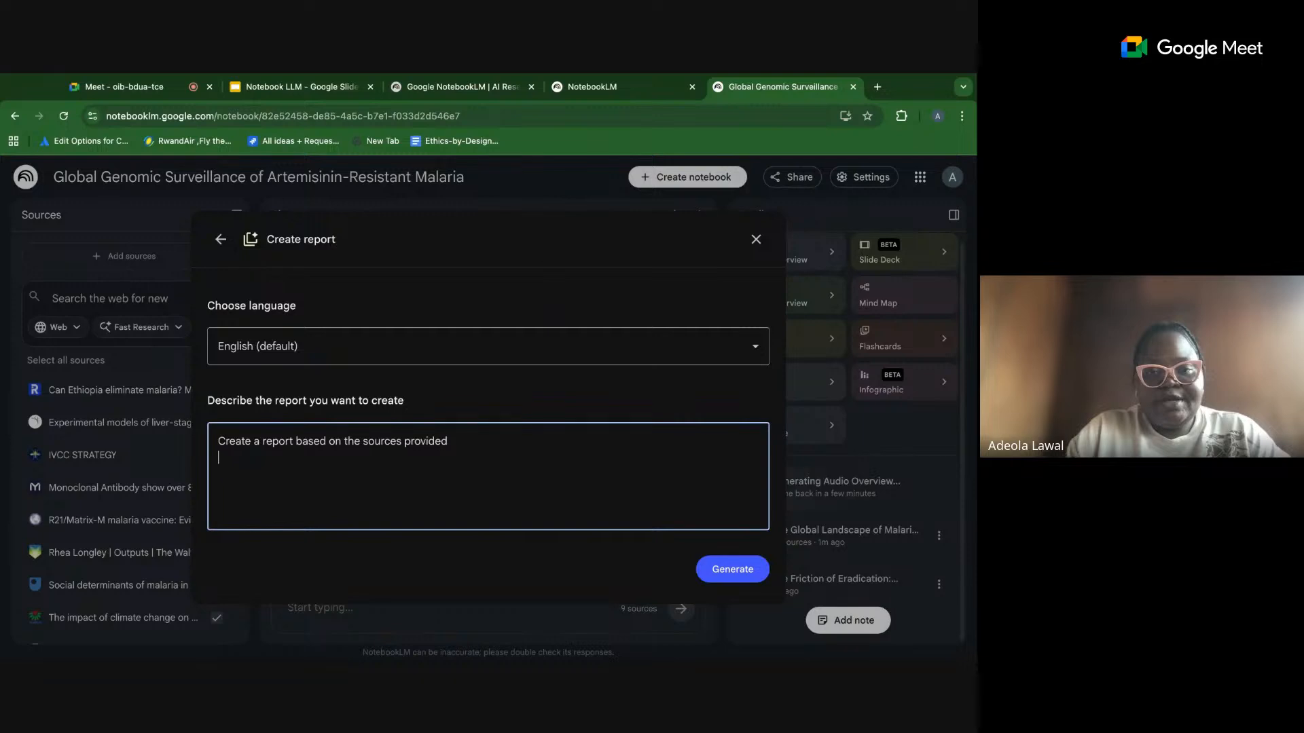
click(733, 570)
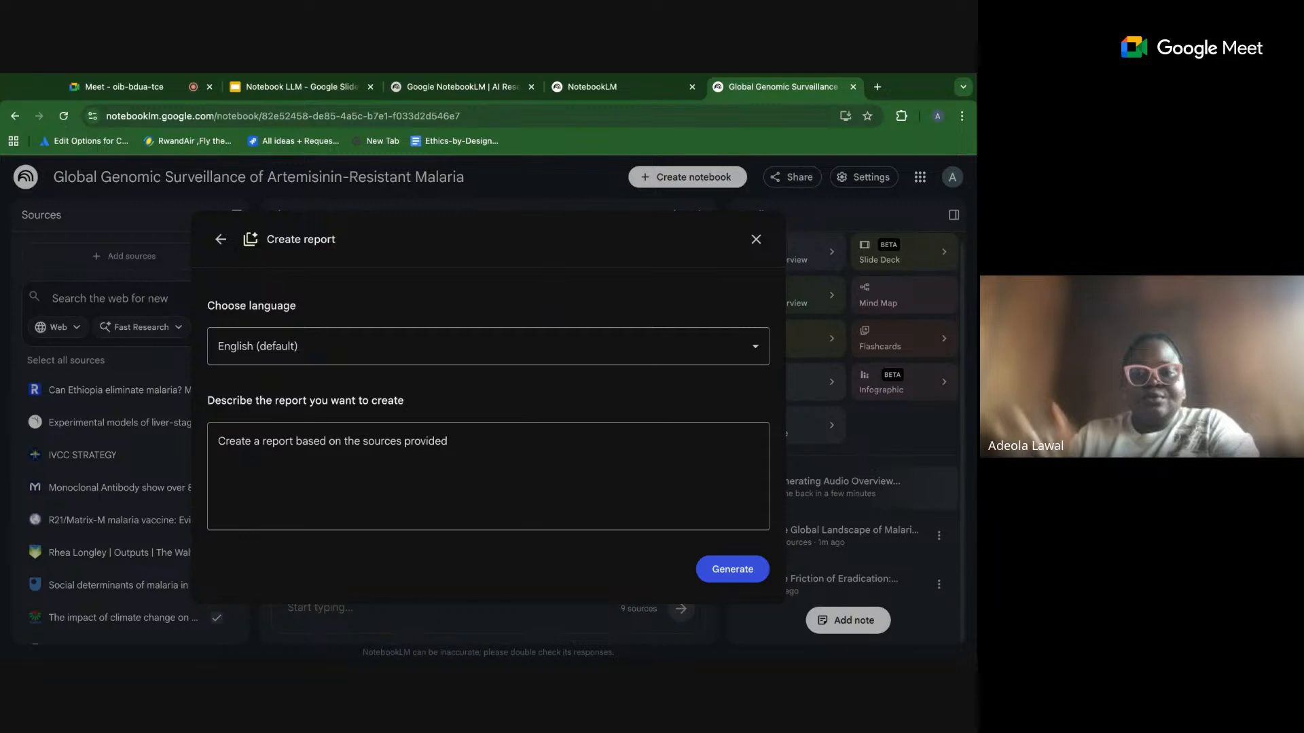
click(732, 570)
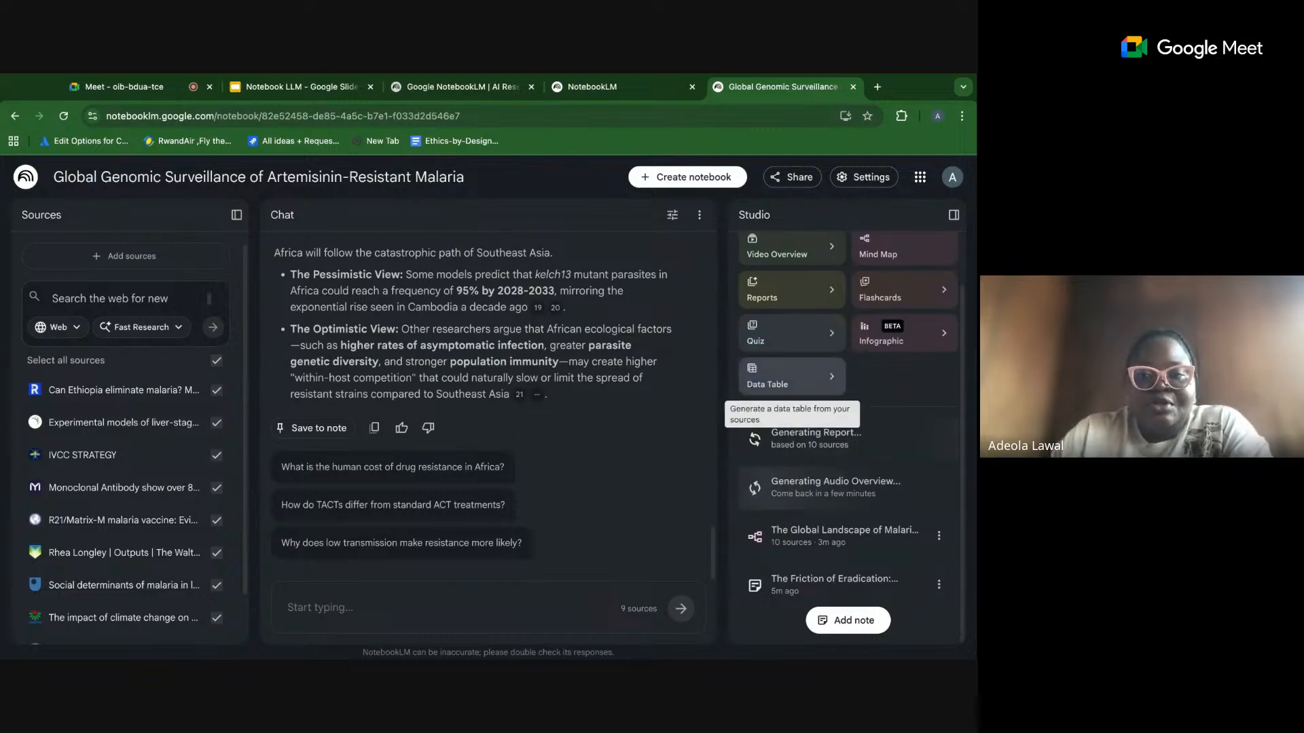
Open the customization options for a new data table from the sources.
click(831, 376)
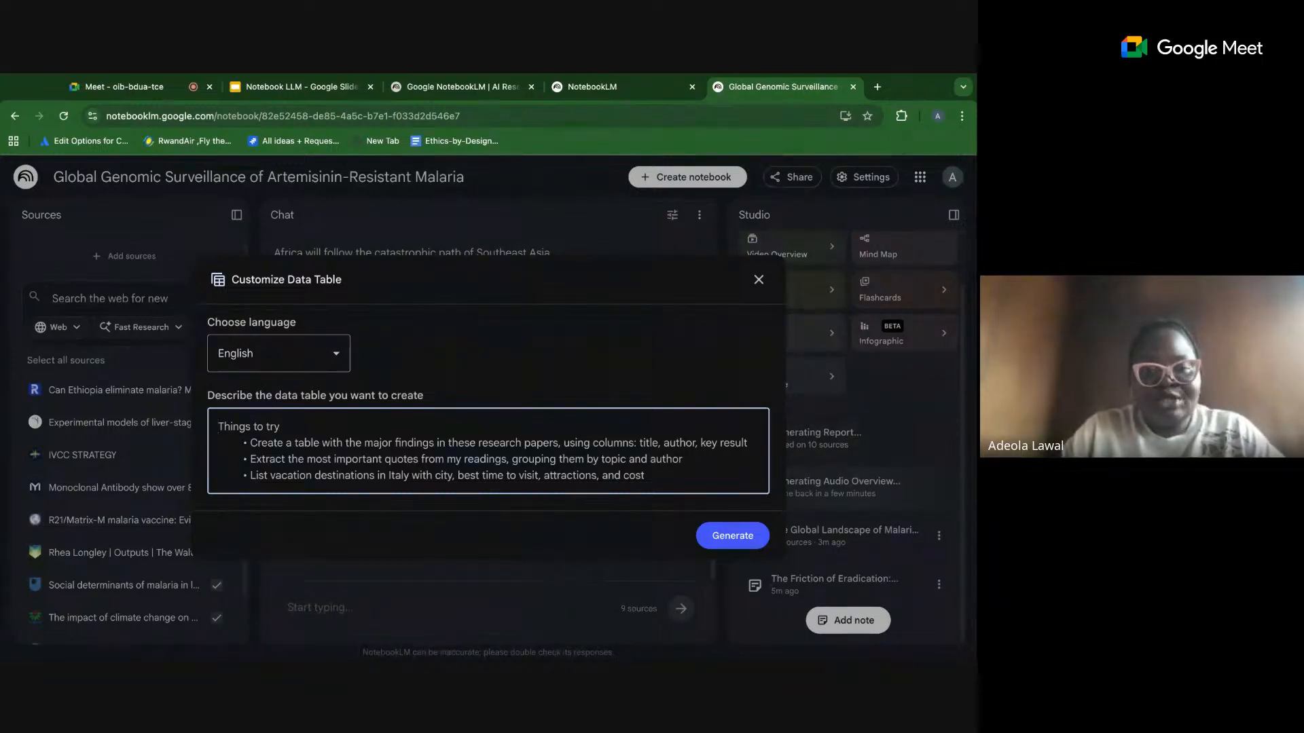
text(list va)
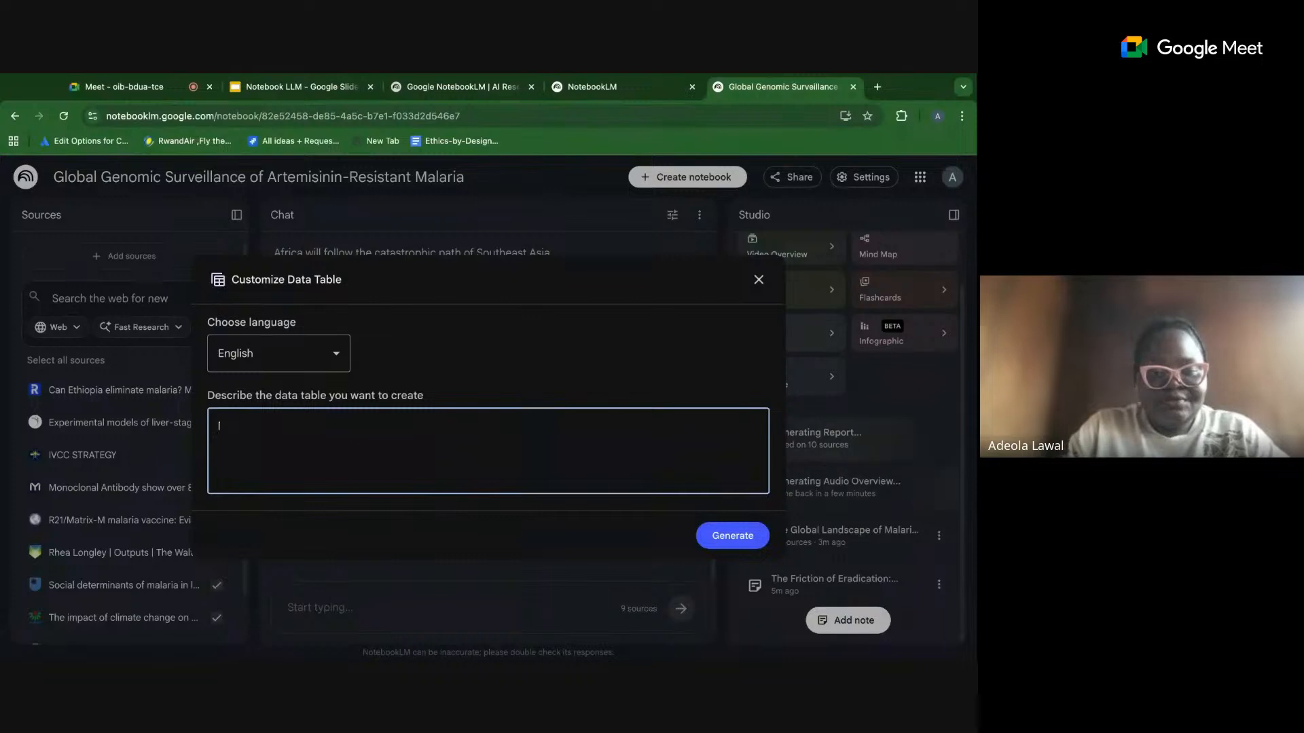
text(cc)
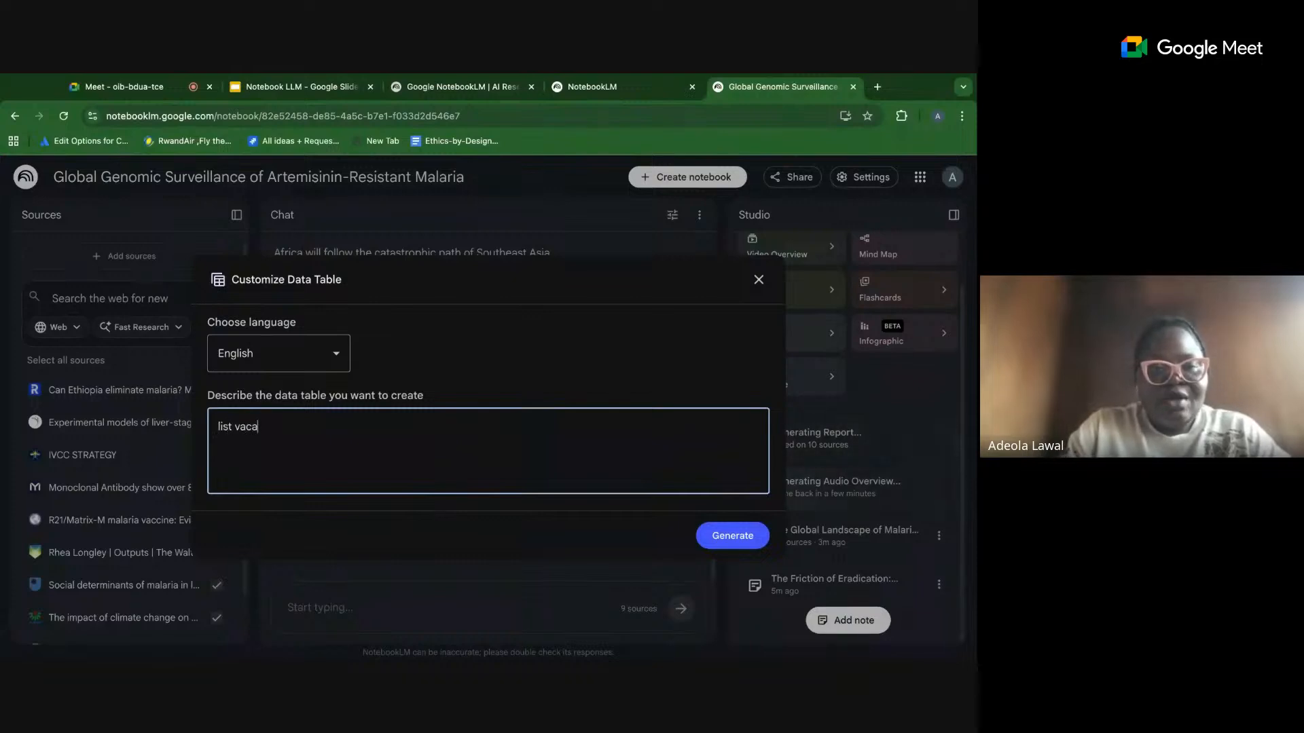
key(BackSpace)
key(BackSpace)
key(BackSpace)
key(BackSpace)
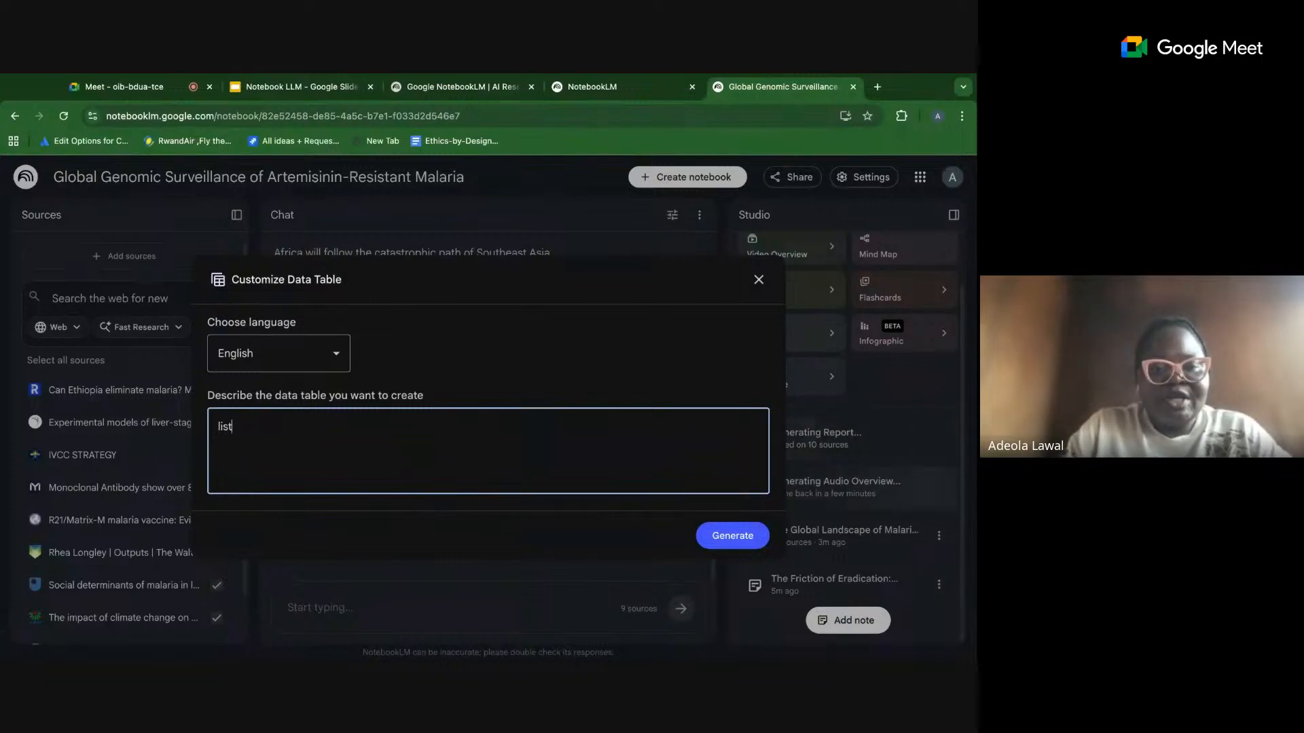
key(BackSpace)
key(BackSpace)
key(BackSpace)
key(BackSpace)
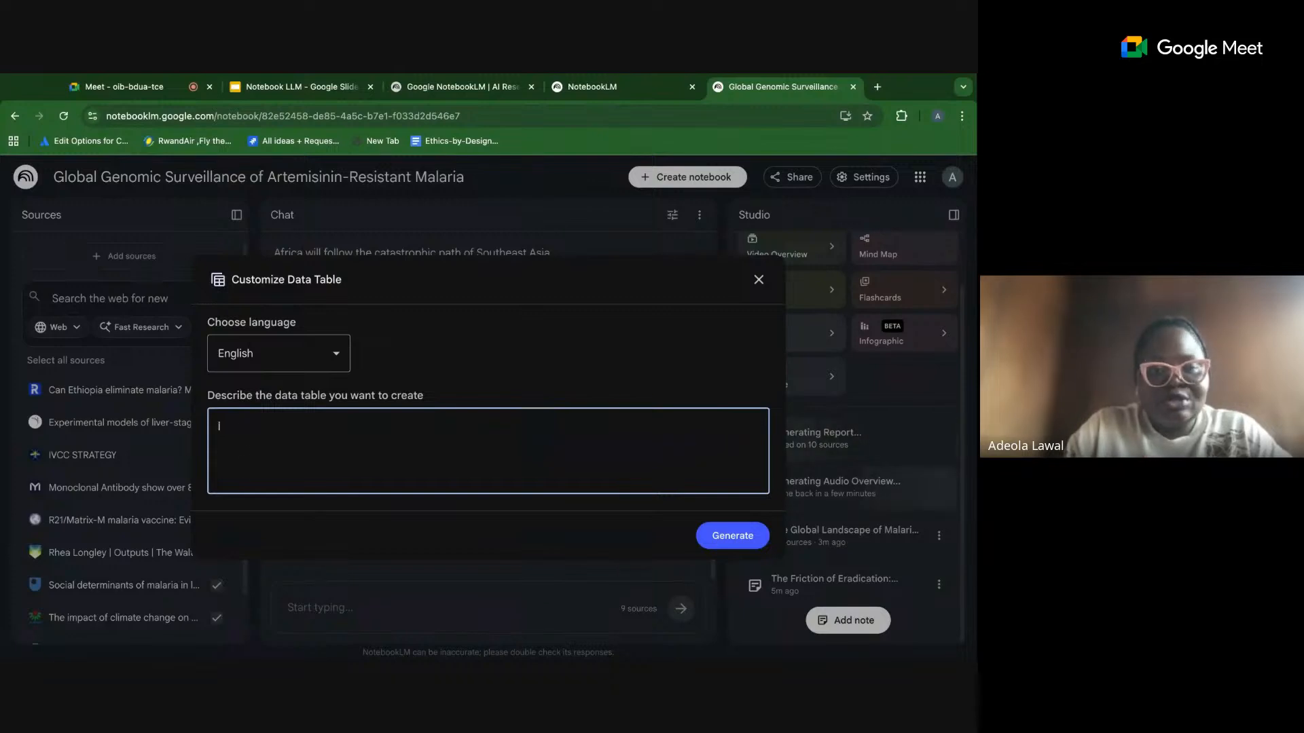
text(From t)
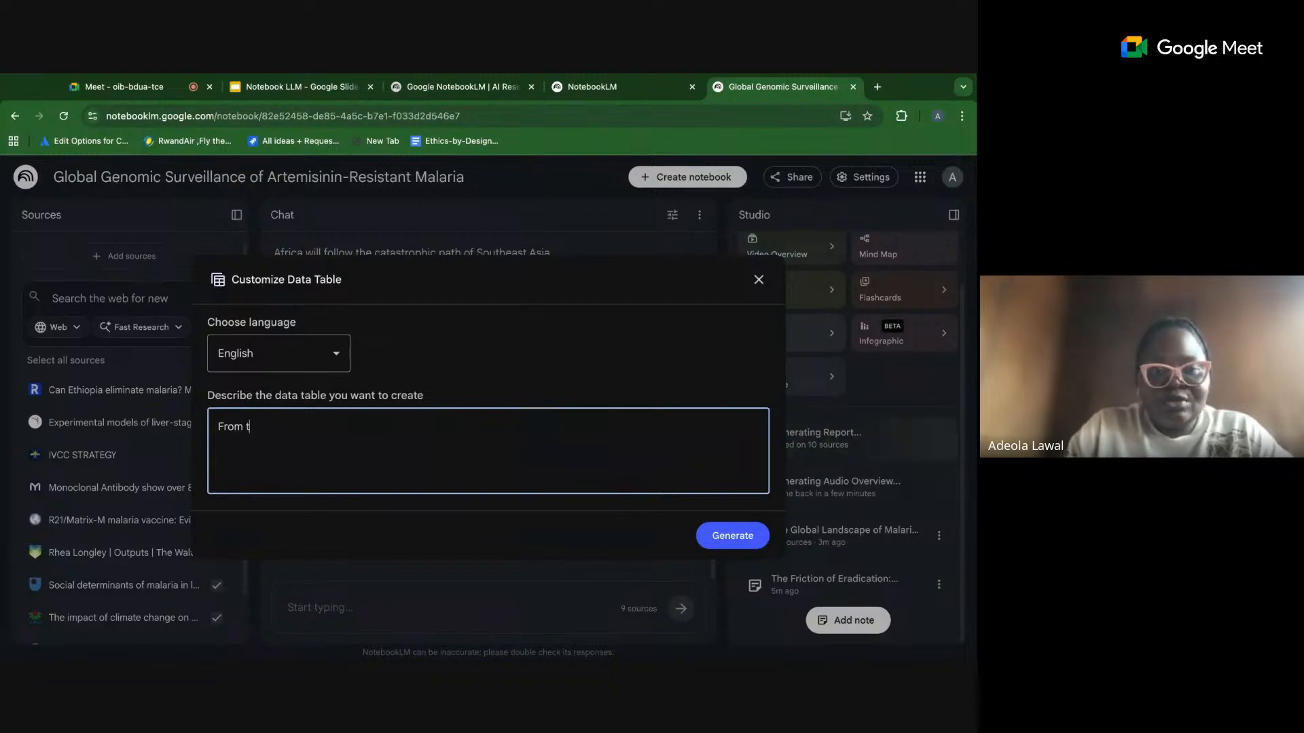
text(he spur)
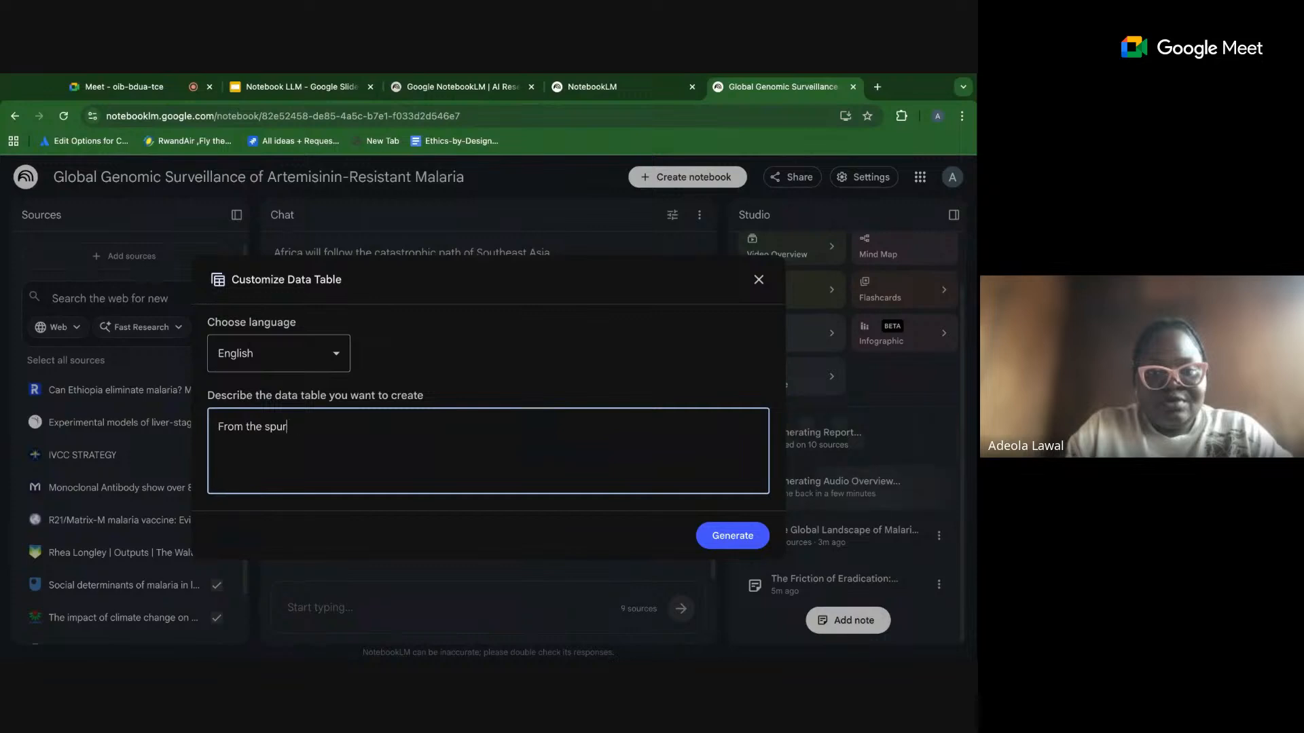
key(BackSpace)
key(BackSpace)
key(BackSpace)
key(BackSpace)
text(sour)
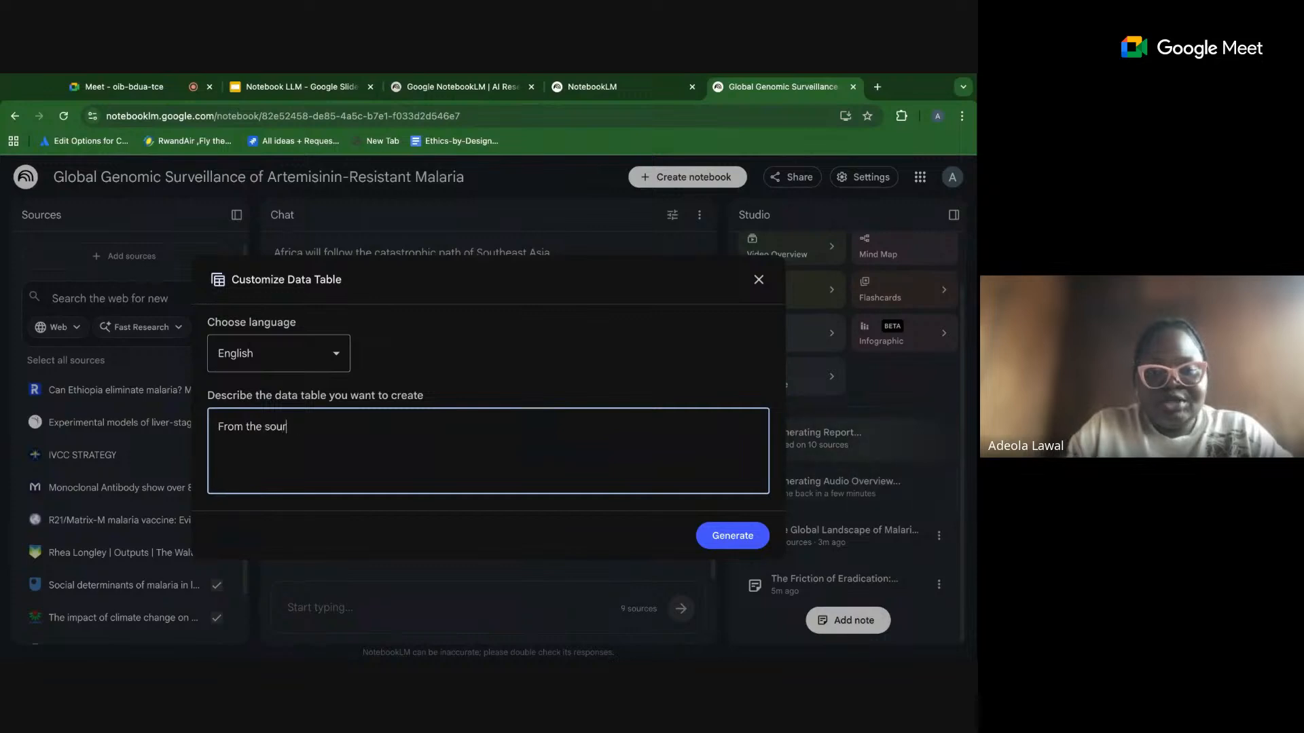
text(ce creat)
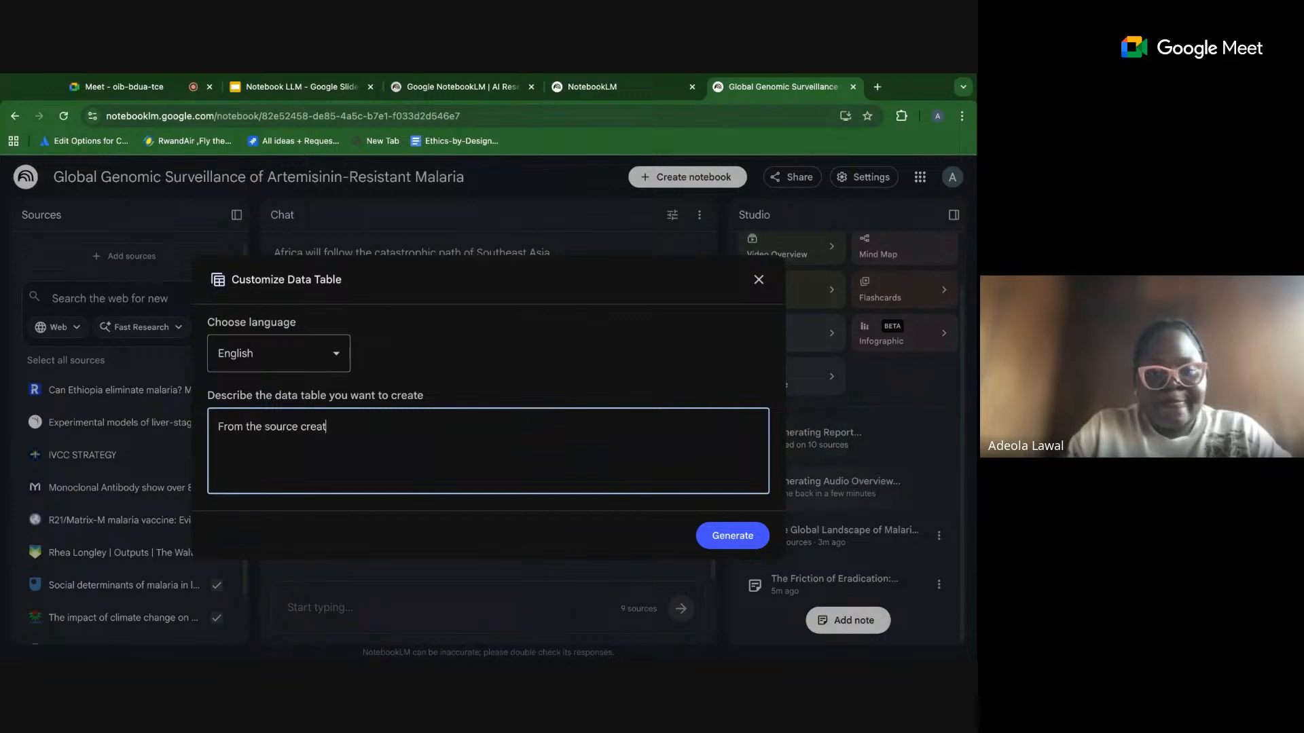
text(e me )
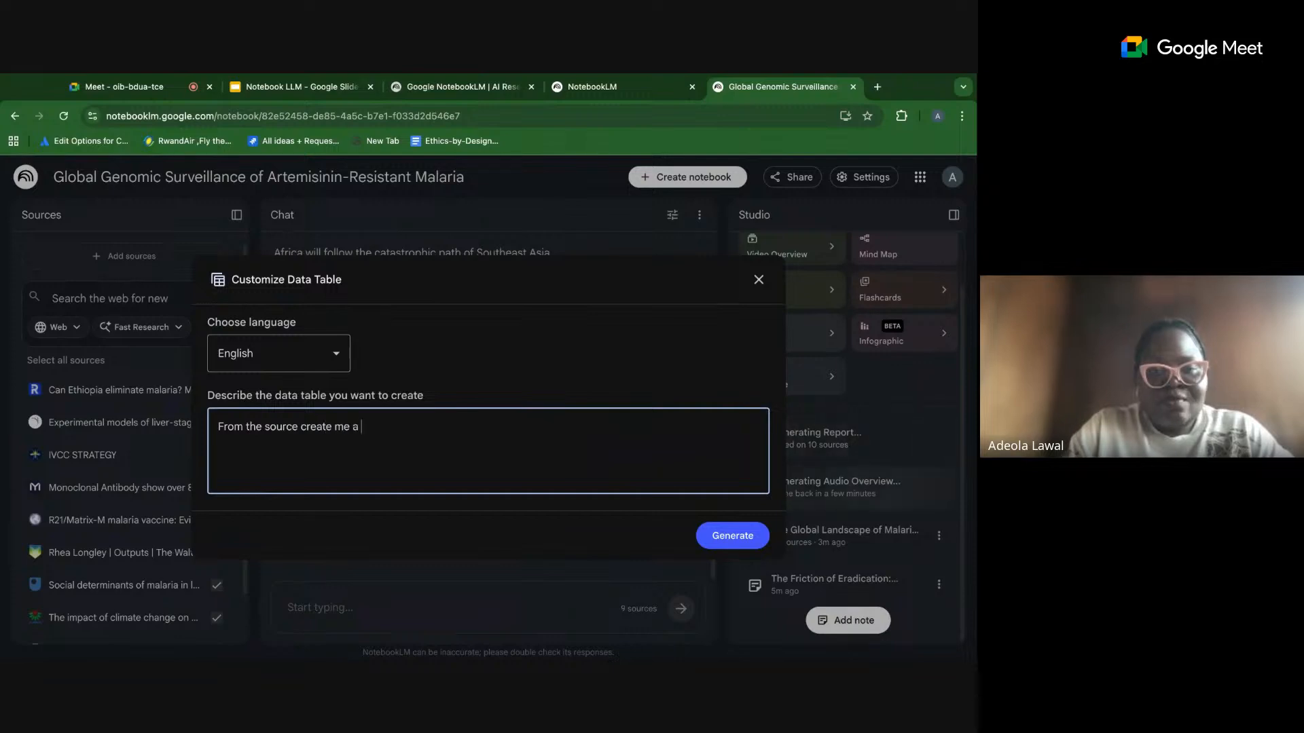
text(a data source)
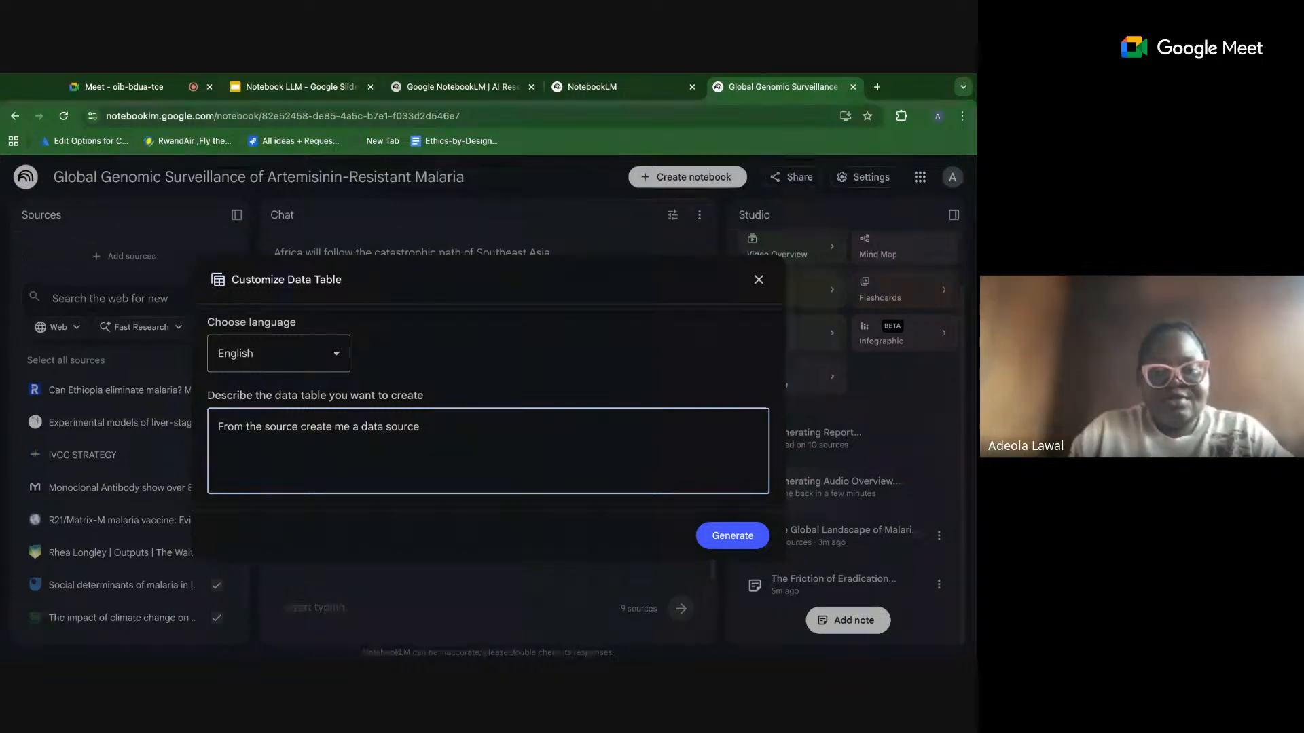
key(ctrl+a)
key(BackSpace)
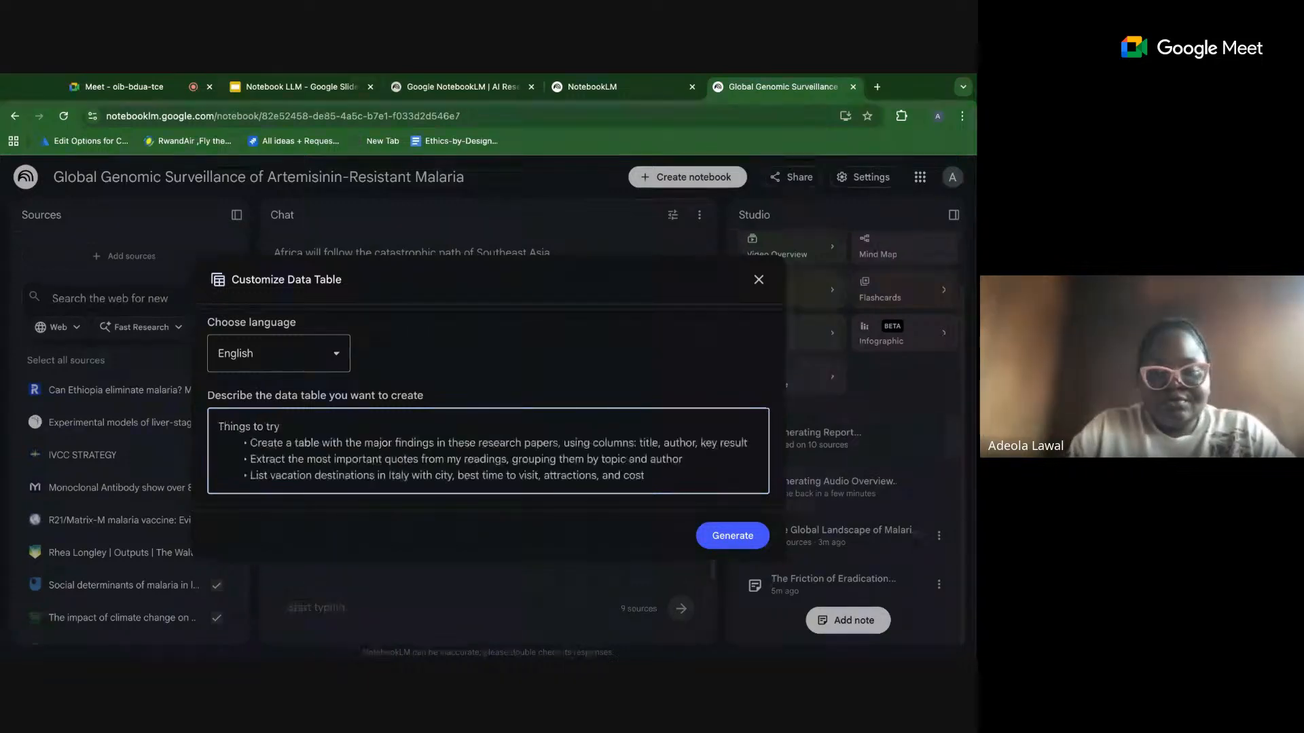
Generate an English data table with the description "From the sources provided, create me a data report".
text(From the source)
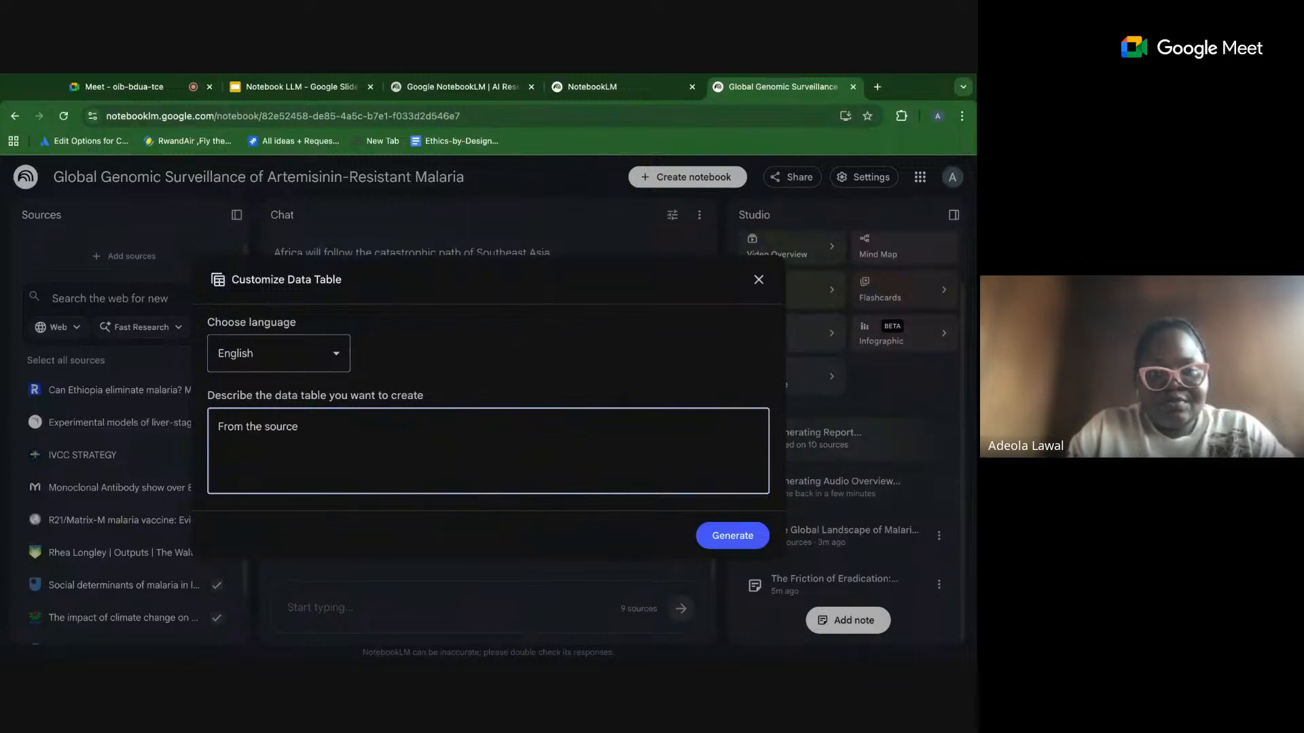
key(BackSpace)
text(s )
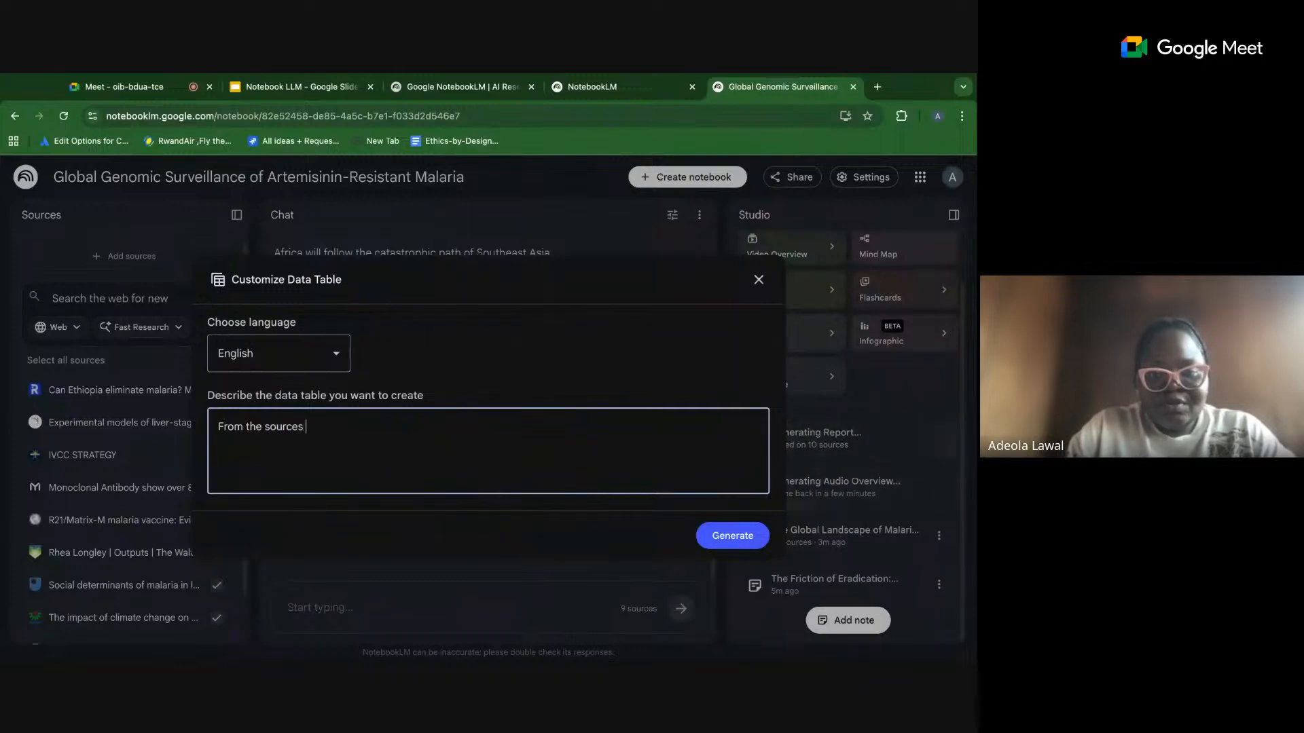
text(provided,)
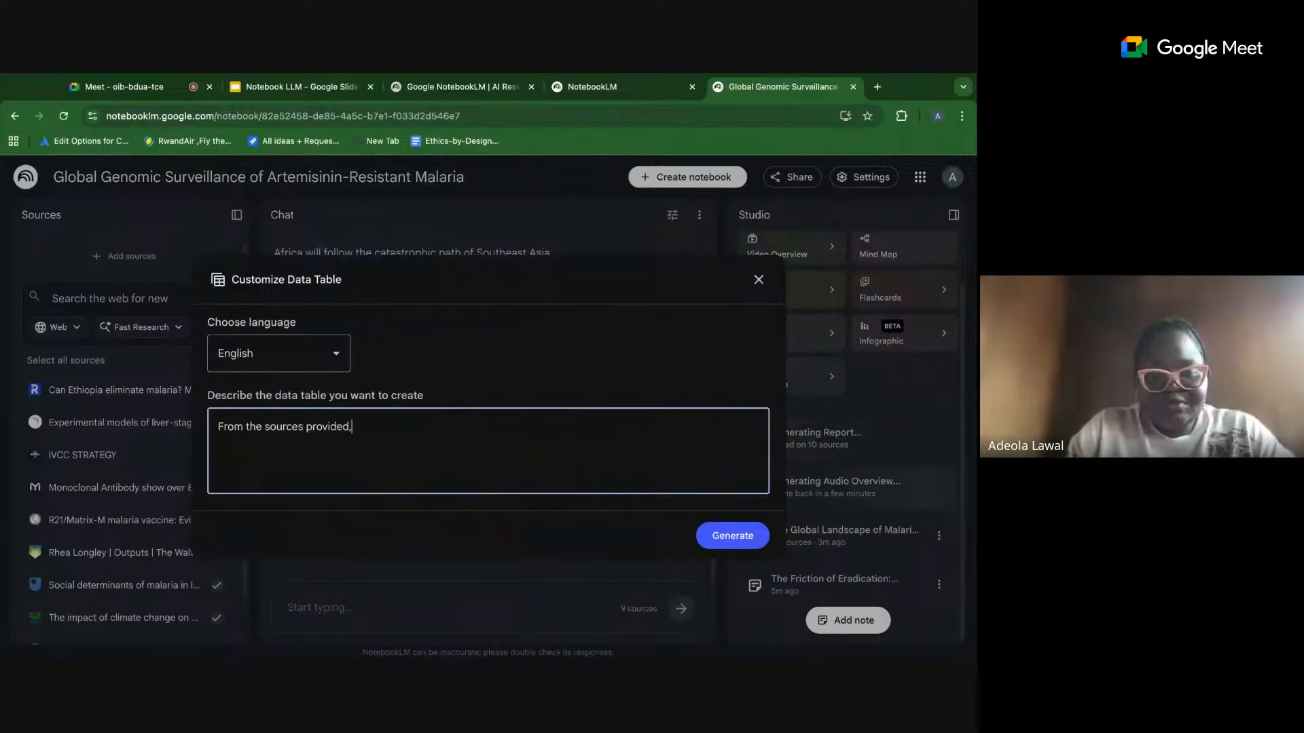
text( create m)
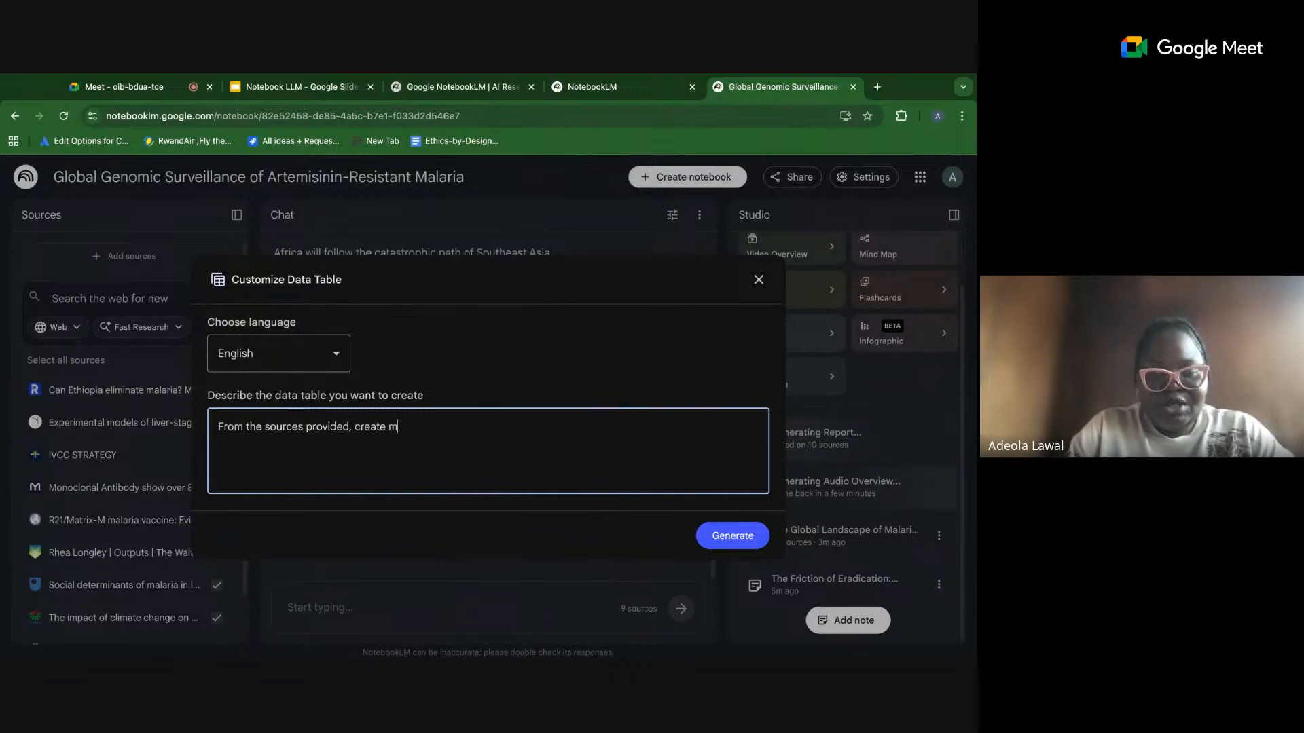
text(e a data )
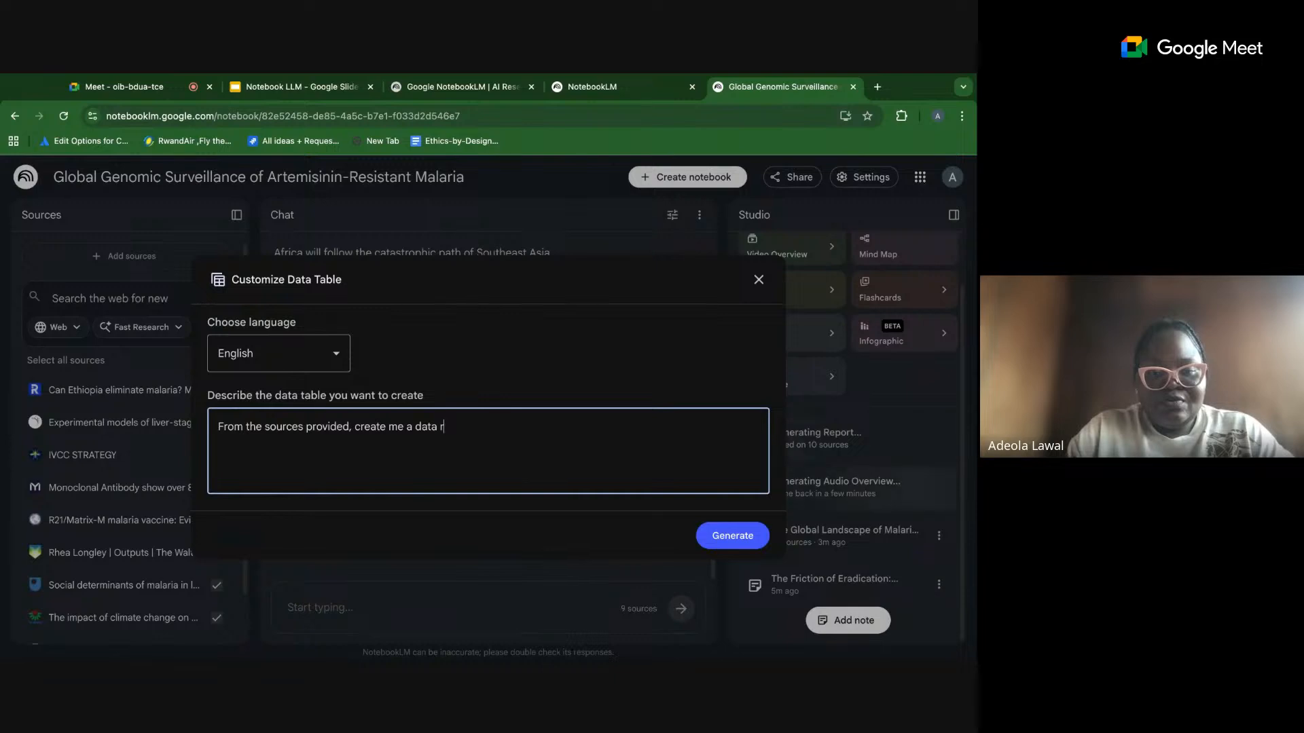
text(report)
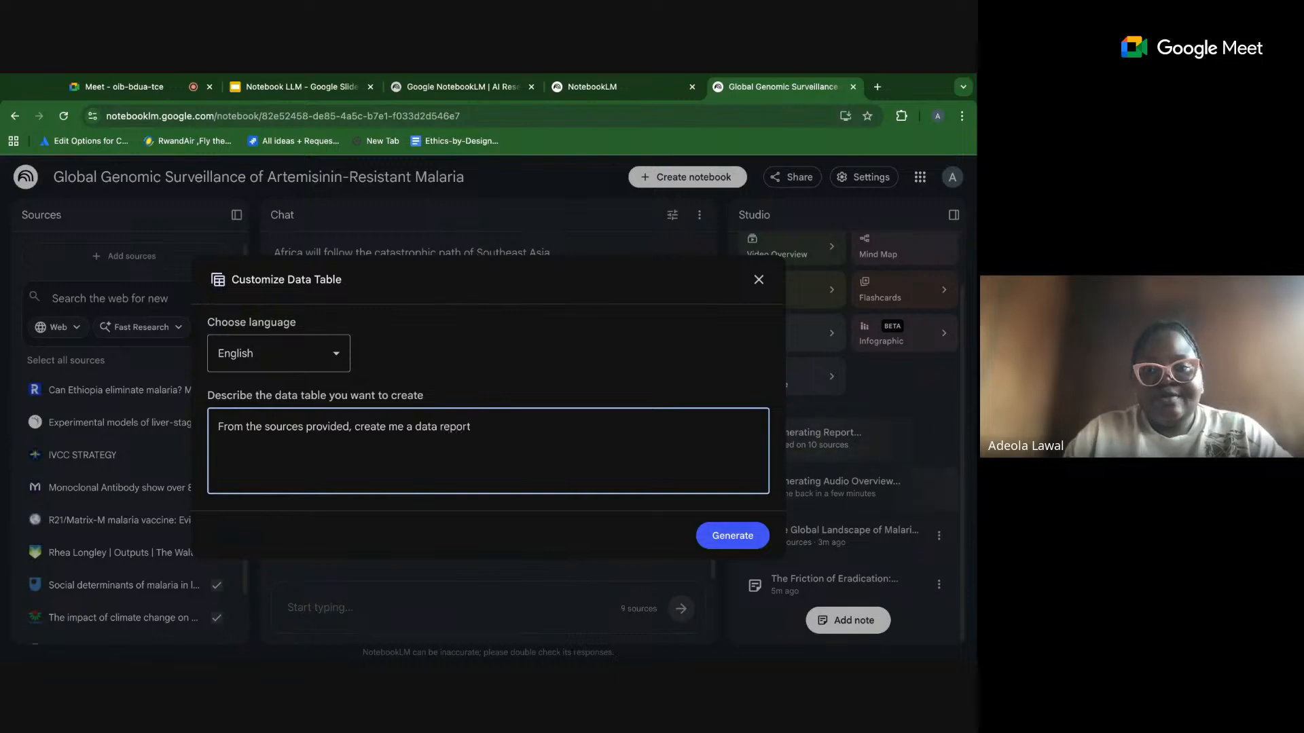
click(732, 536)
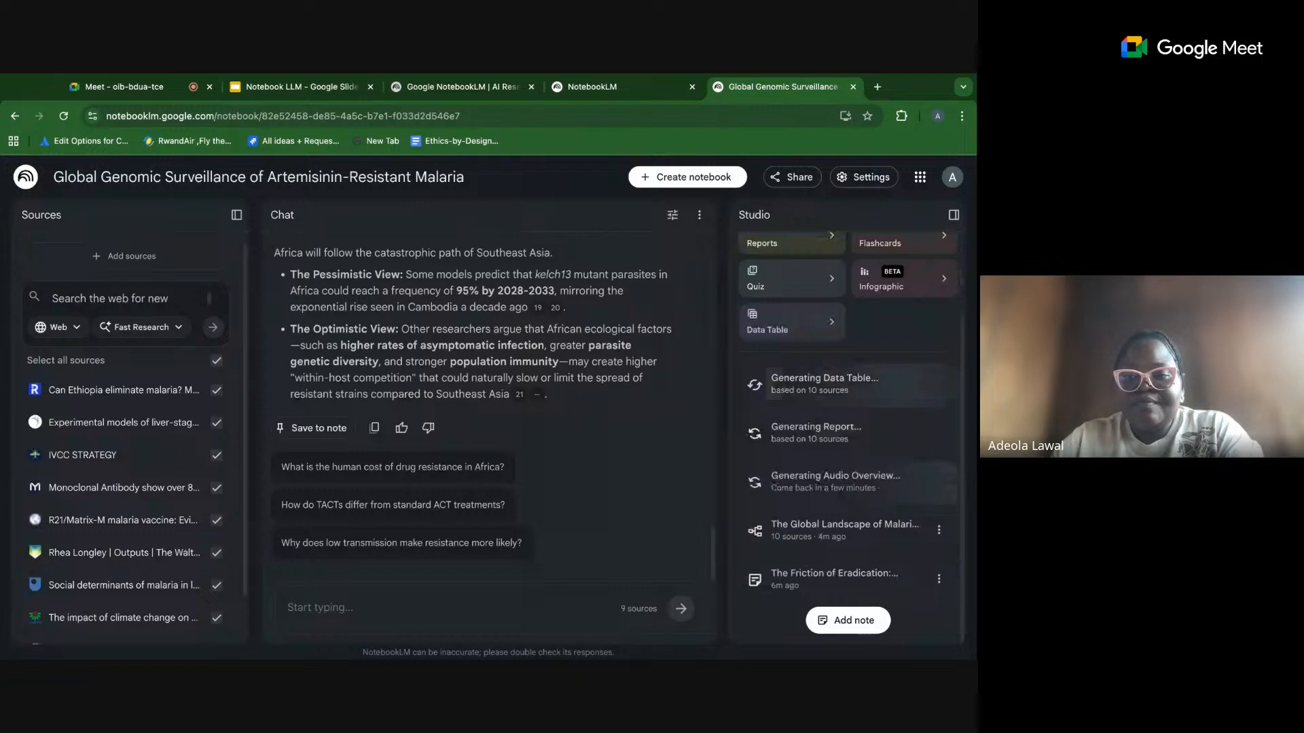
scroll(849, 421, up, 1)
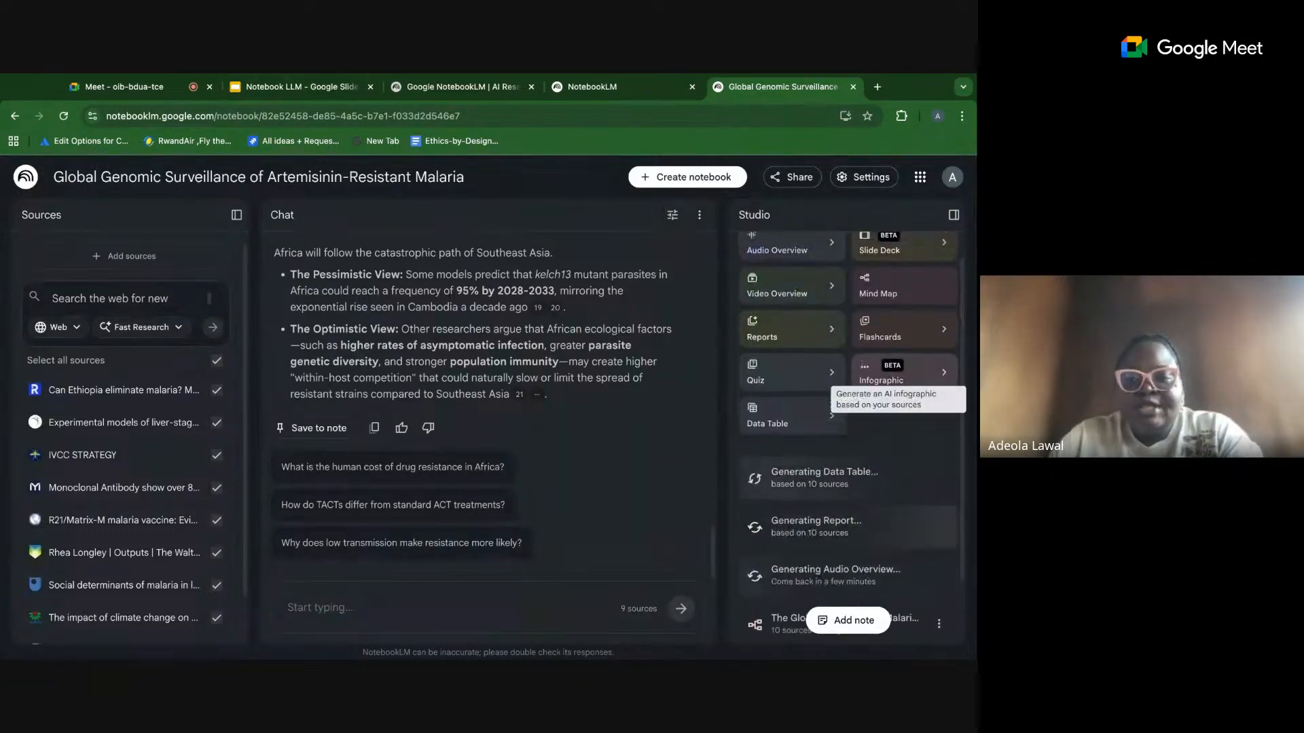
scroll(883, 370, down, 1)
scroll(489, 407, up, 2)
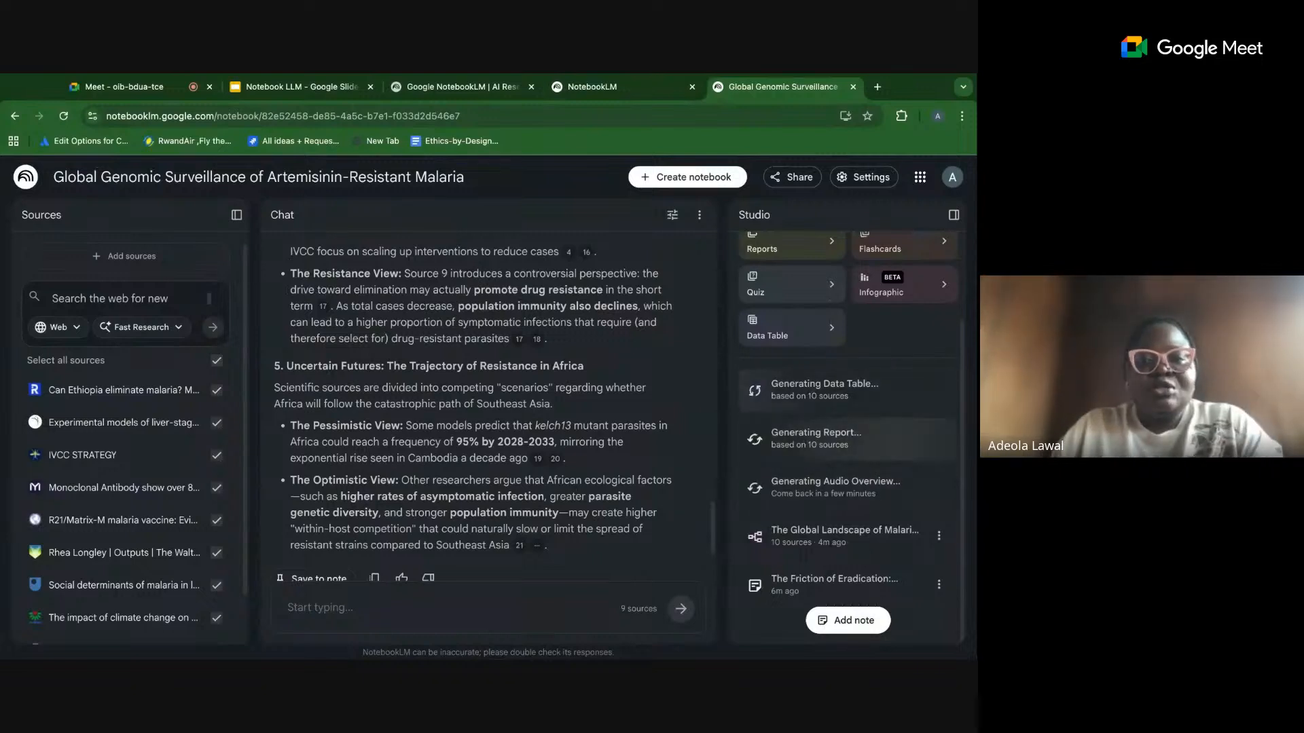
Create a new notebook from the NotebookLM home page and open its options for adding sources.
key(ctrl+shift+Tab)
click(466, 95)
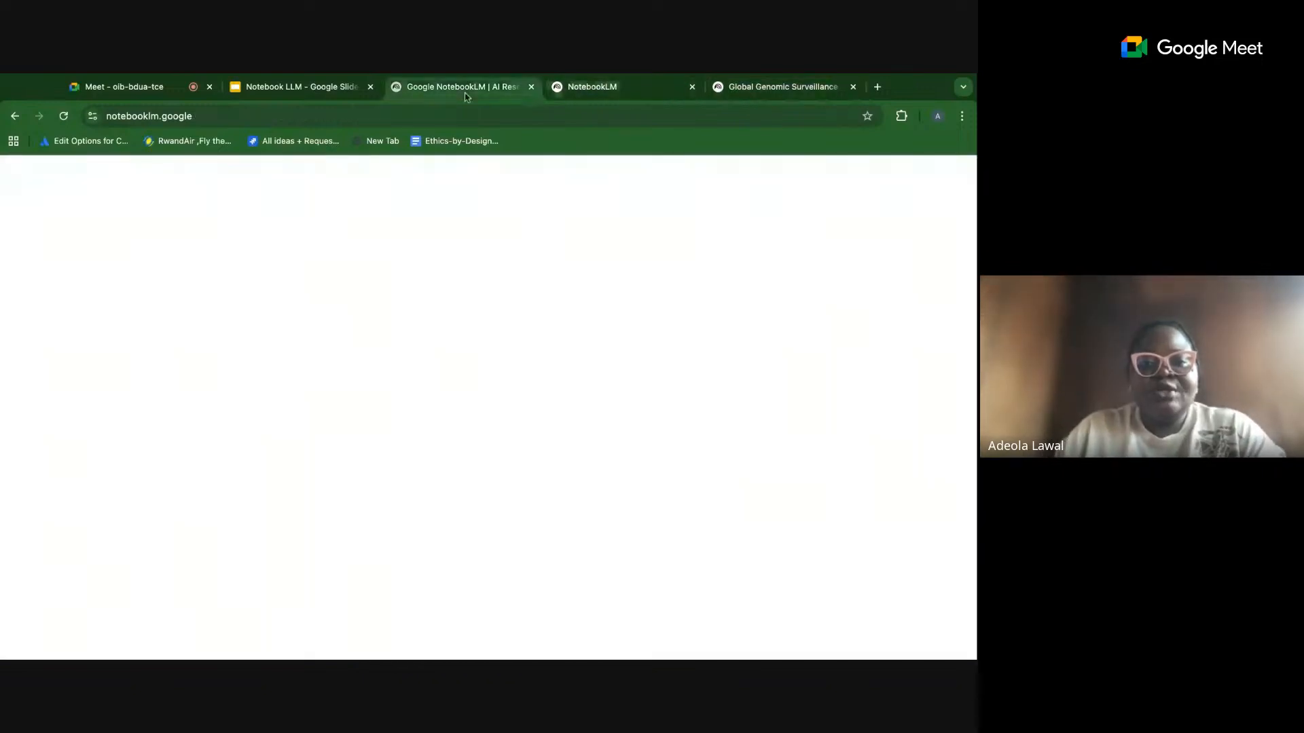
click(516, 459)
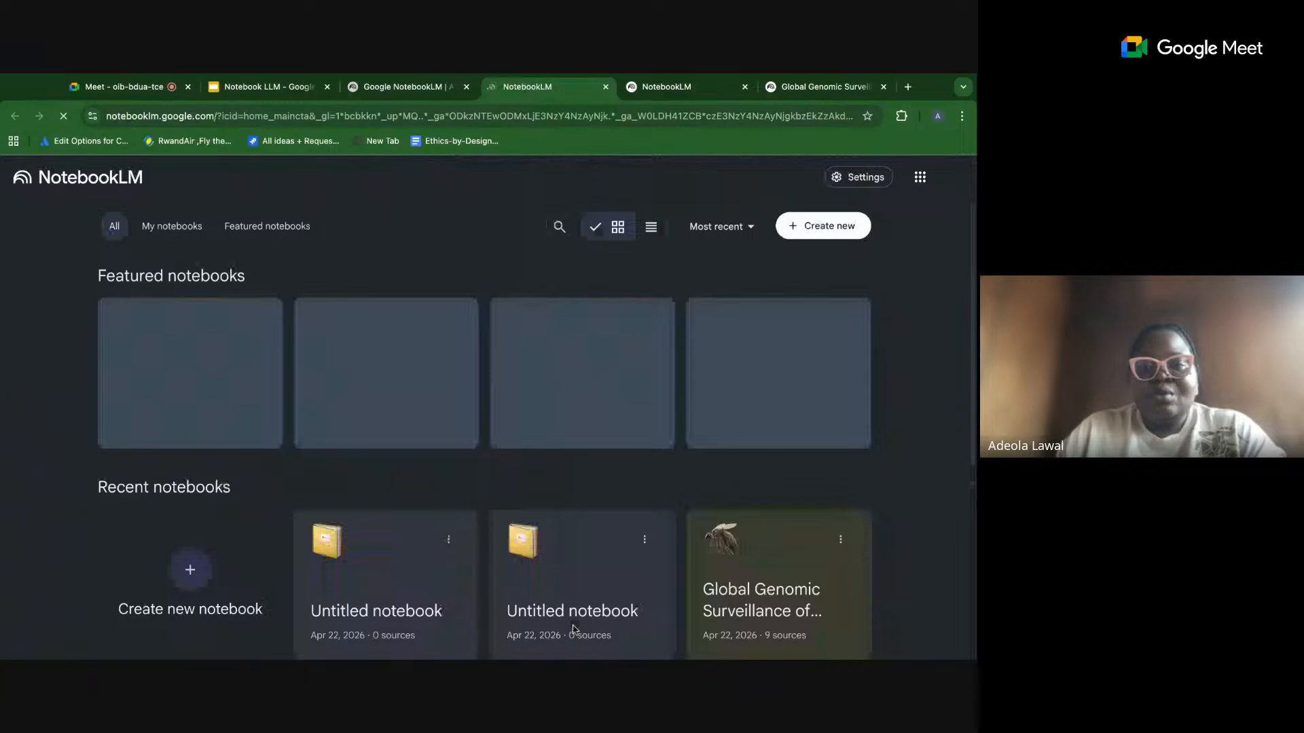
scroll(572, 628, down, 1)
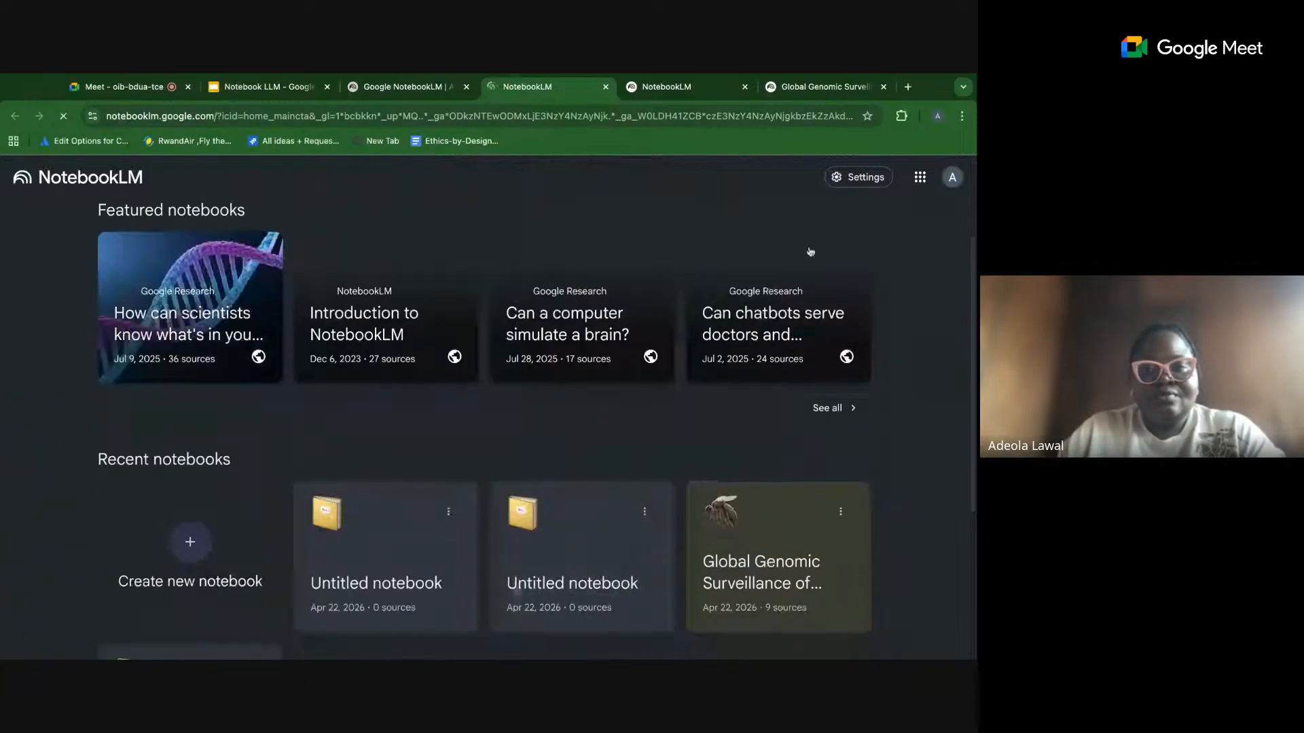
click(218, 596)
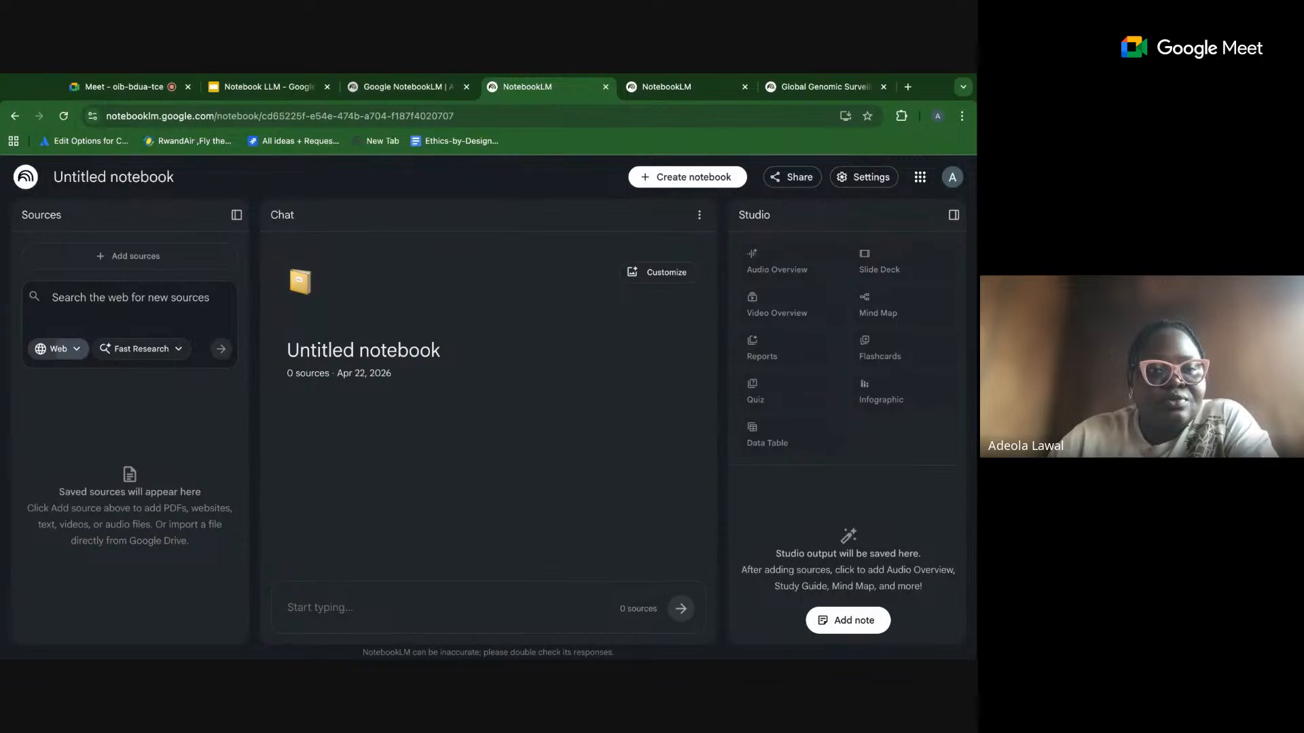
click(59, 349)
click(136, 256)
click(135, 256)
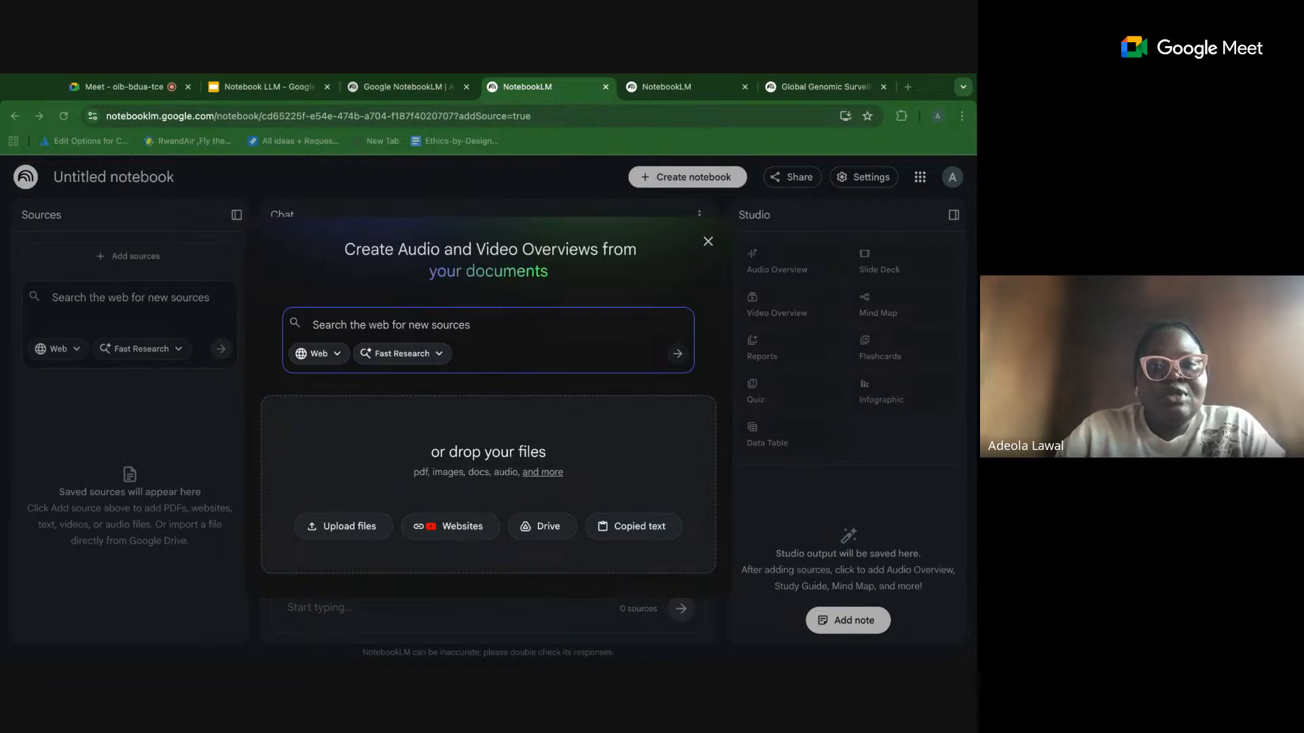
In the Global Genomic Surveillance notebook, open the "Can Ethiopia eliminate malaria?" source's original article, copy its web address and close the article.
click(697, 95)
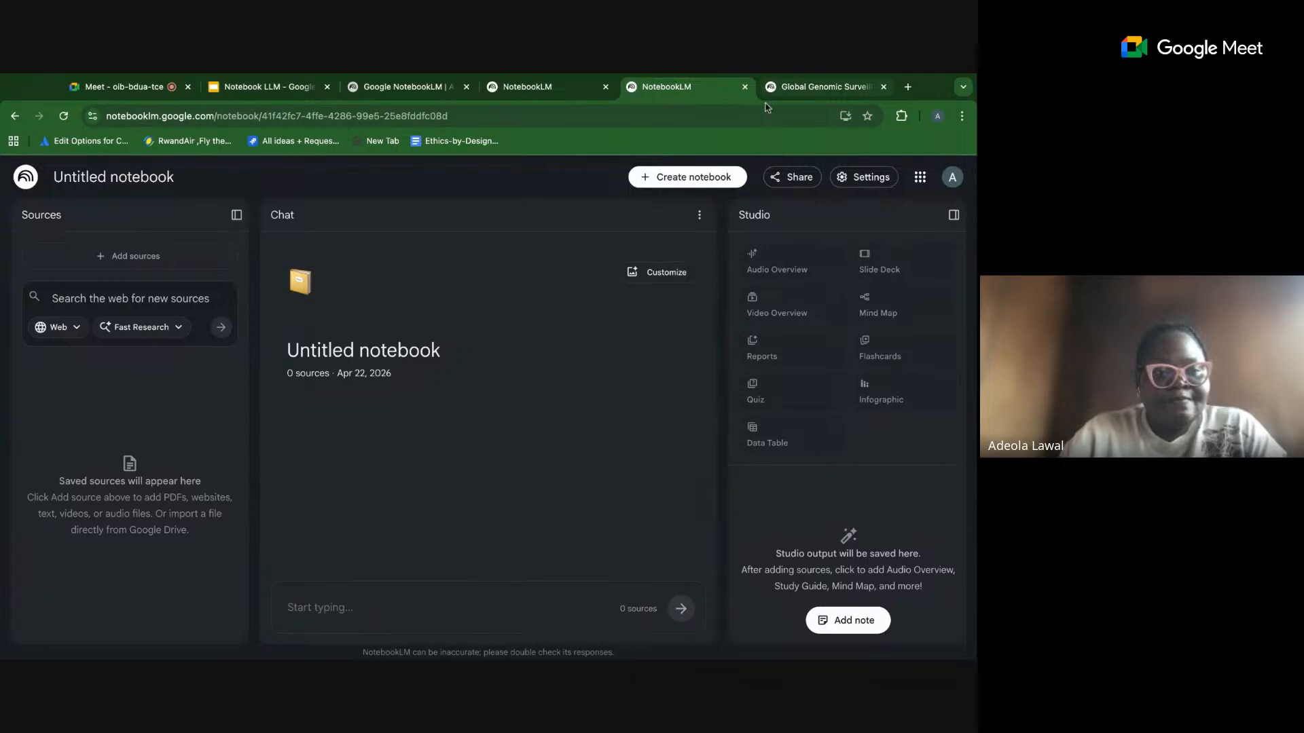
click(814, 87)
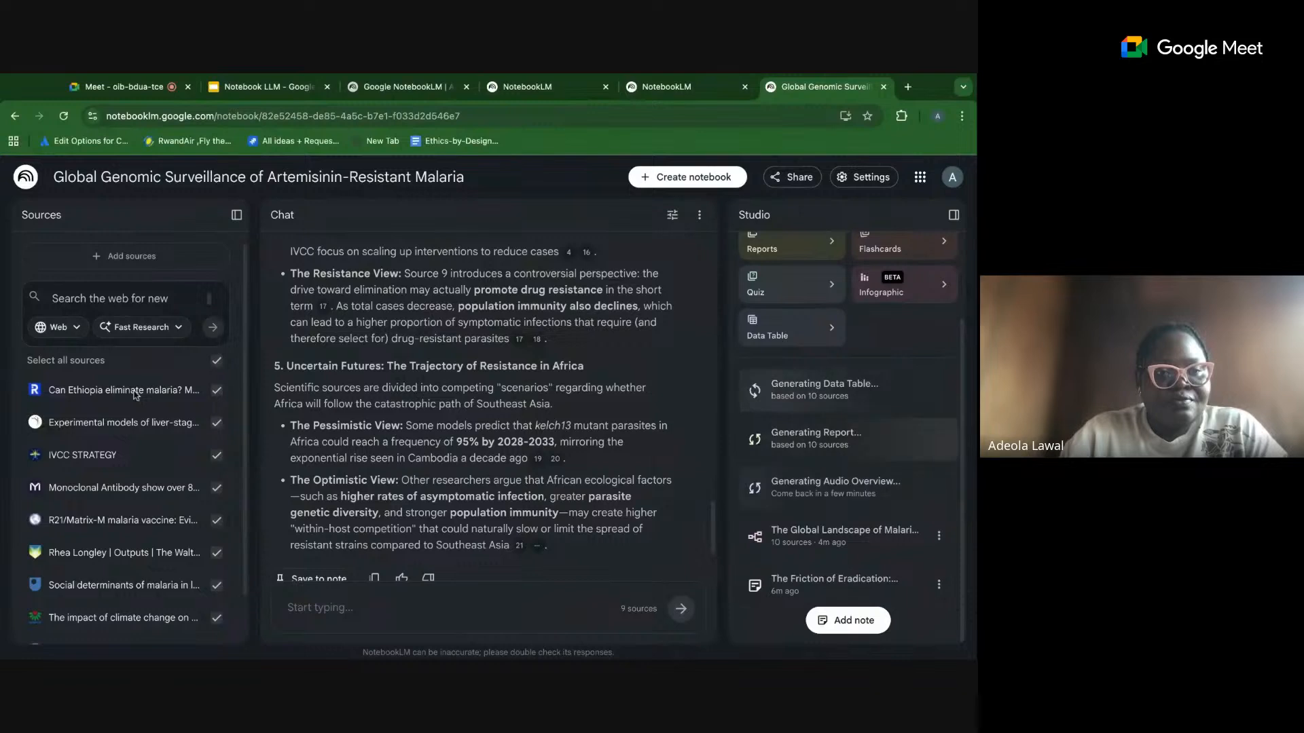
click(35, 390)
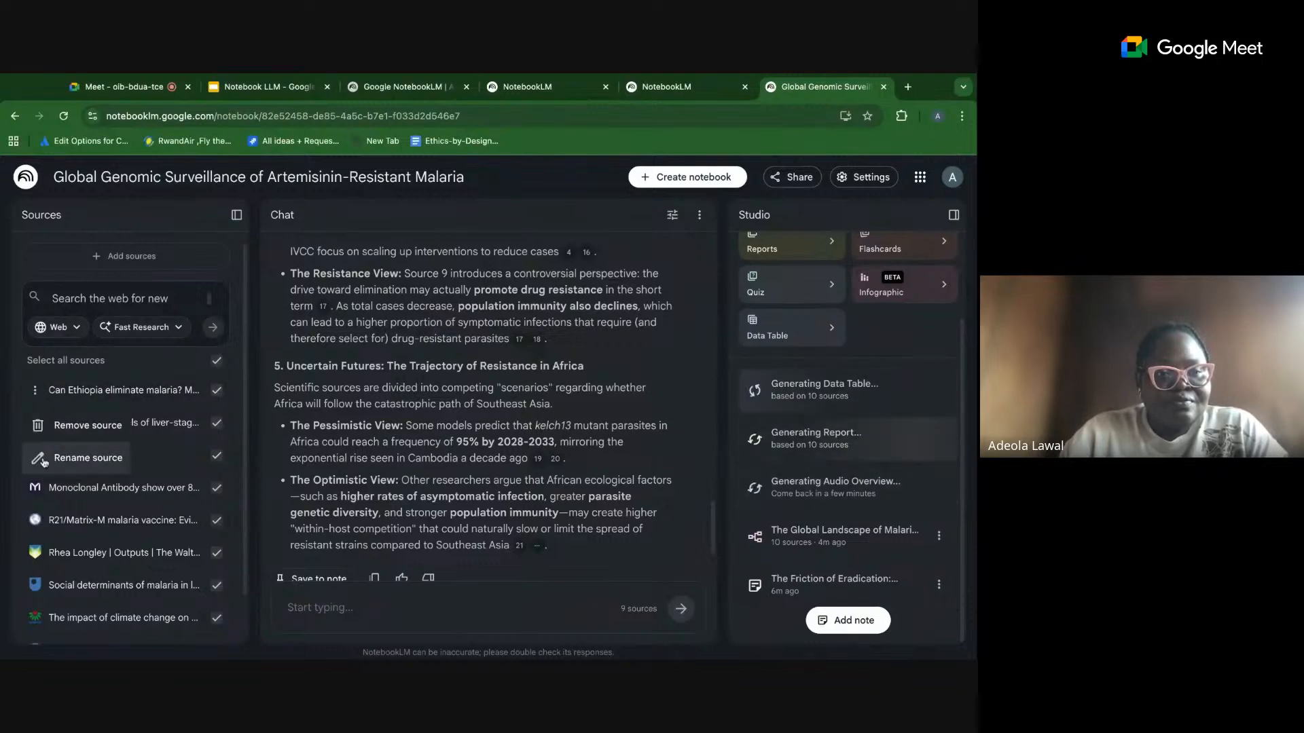
click(171, 389)
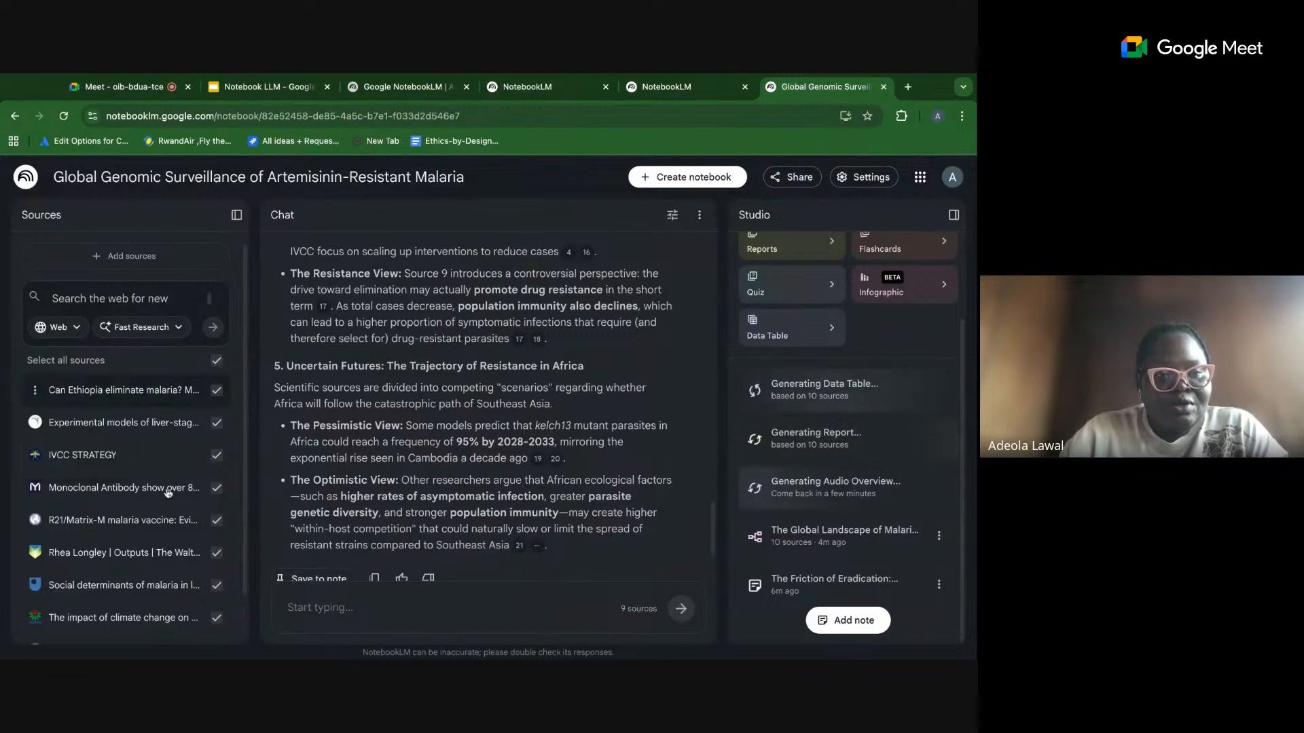
scroll(118, 324, up, 2)
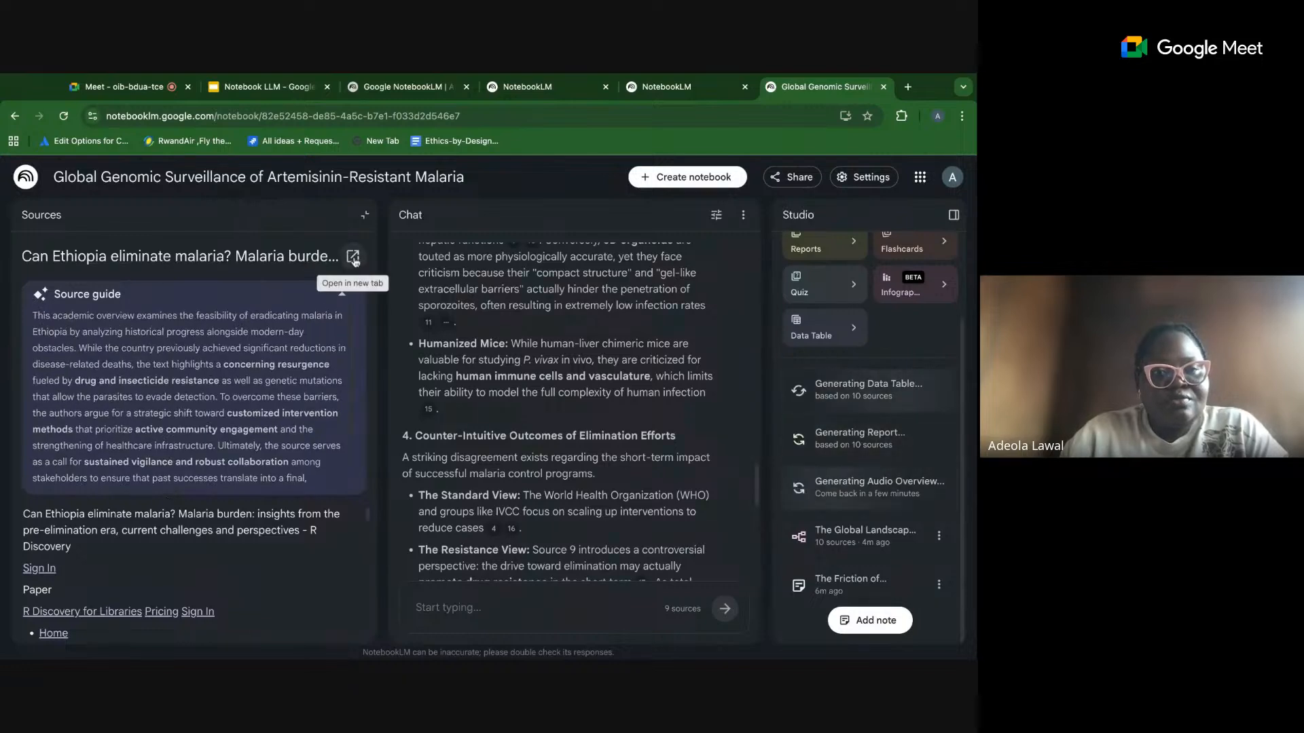
click(353, 258)
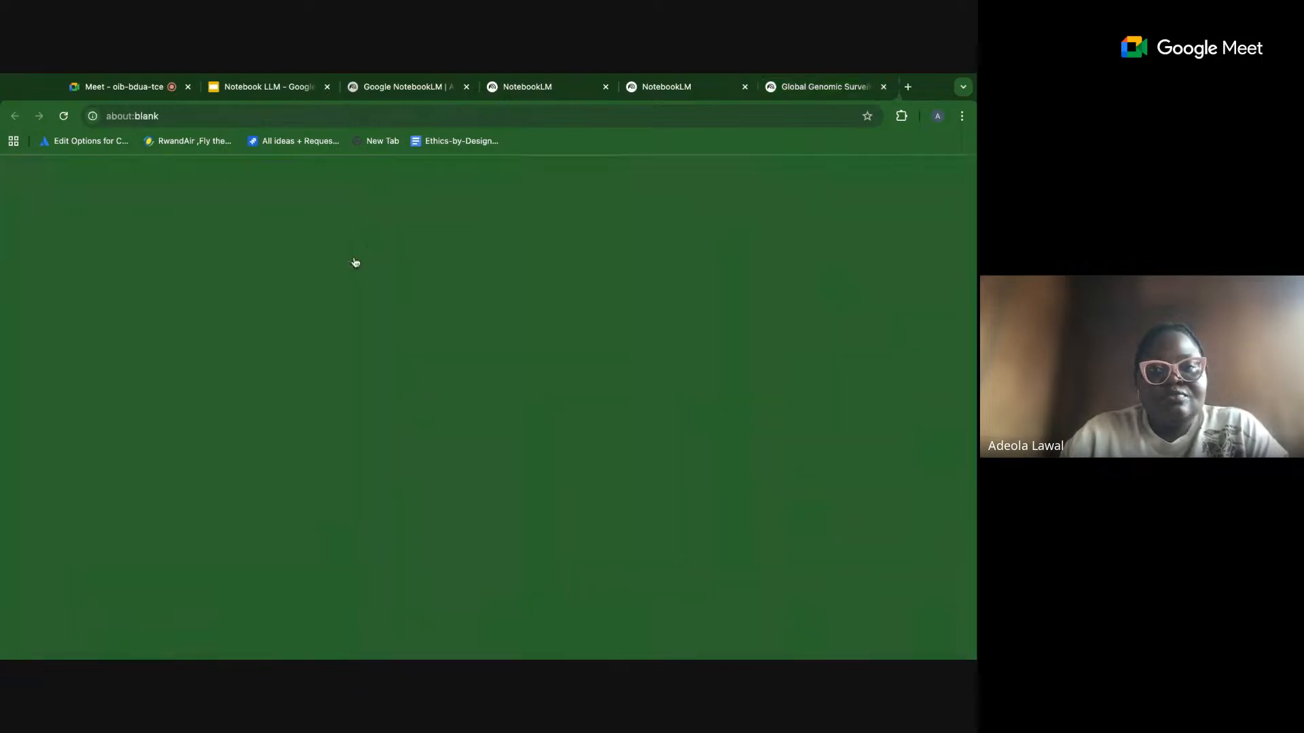
click(666, 120)
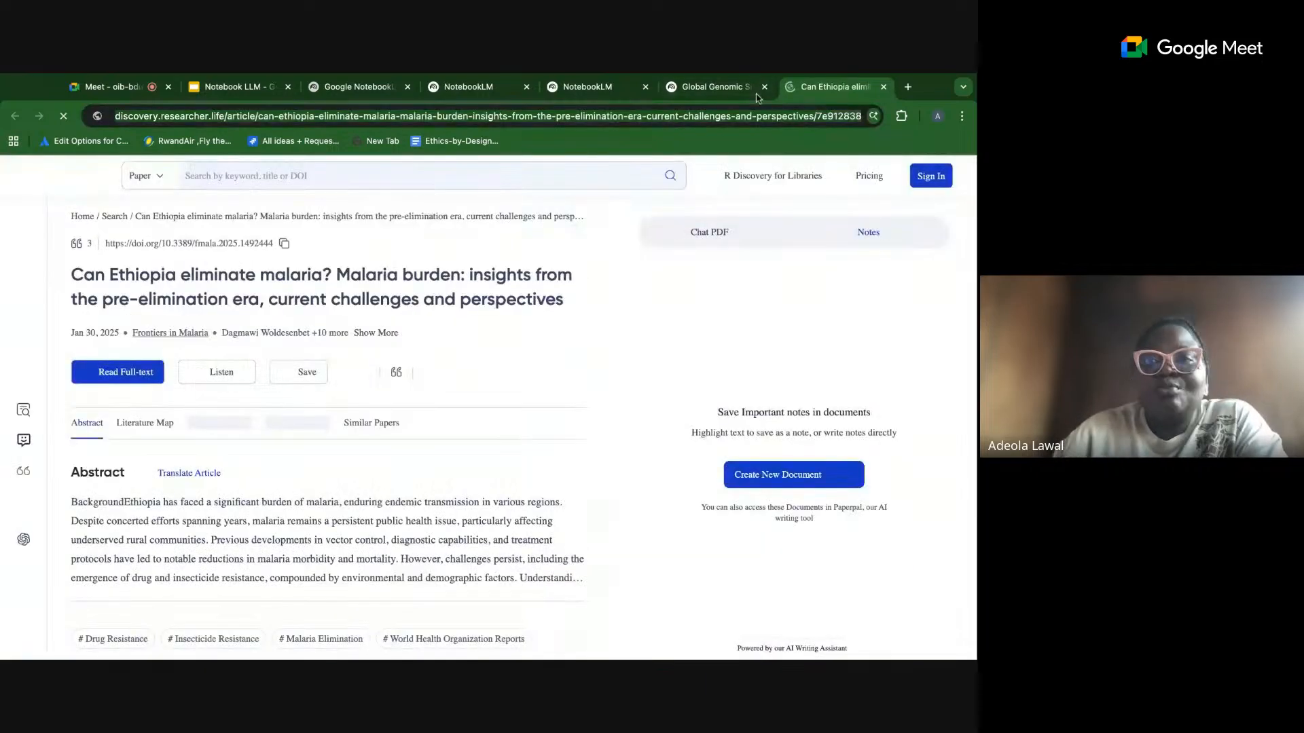
click(882, 87)
Add the copied discovery.researcher.life article URL on eliminating malaria in Ethiopia as a website source in the new untitled notebook.
click(441, 89)
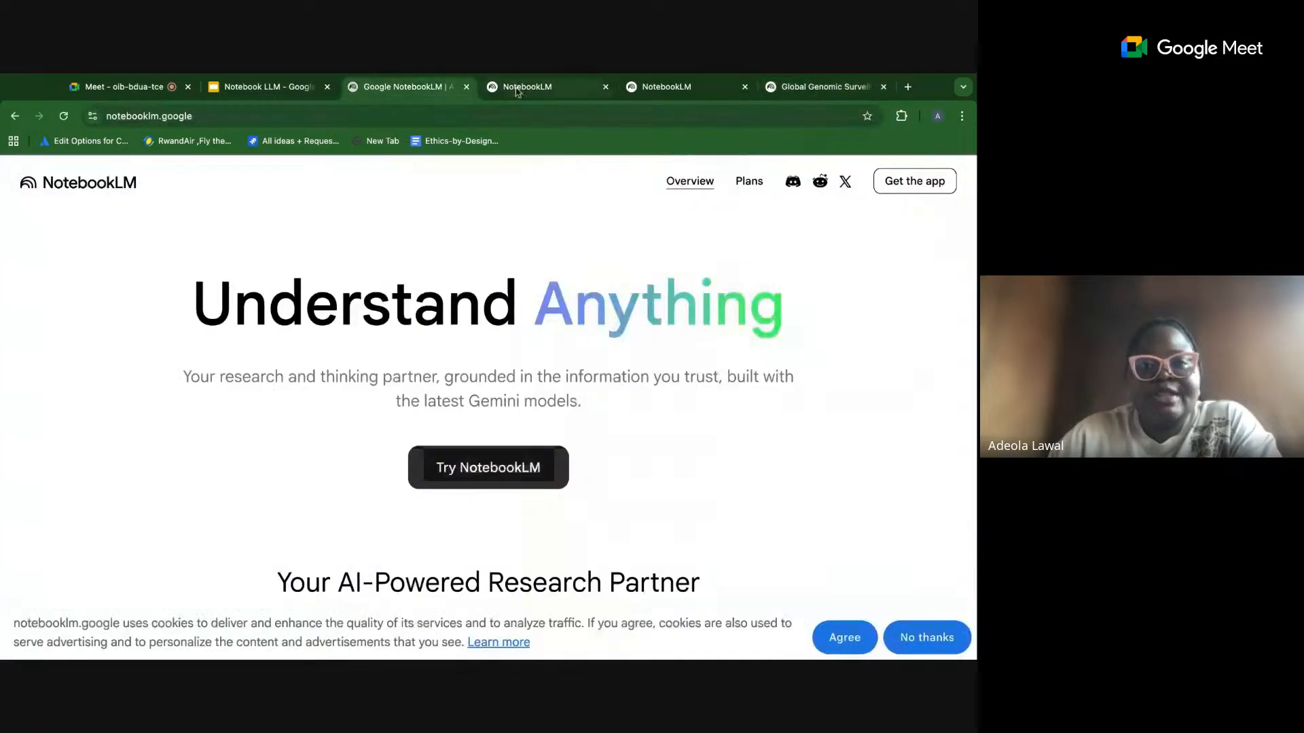
click(518, 91)
click(631, 90)
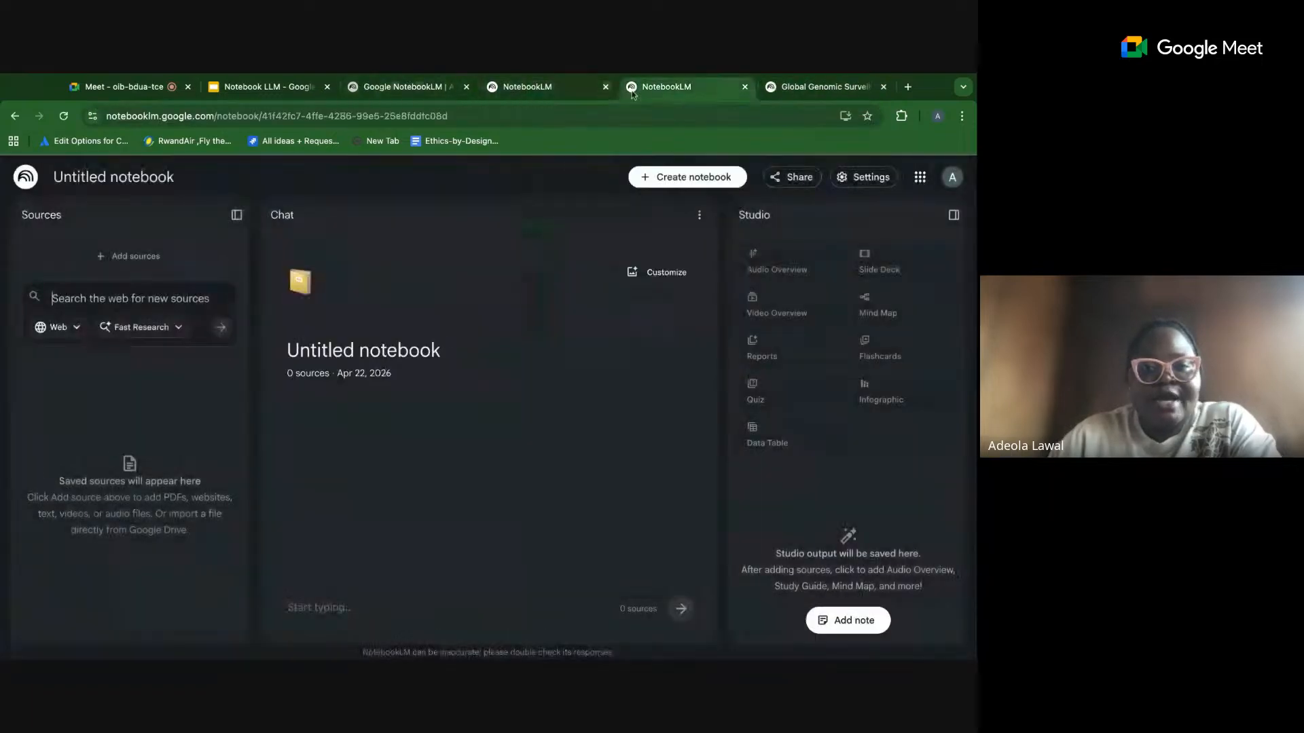
click(542, 95)
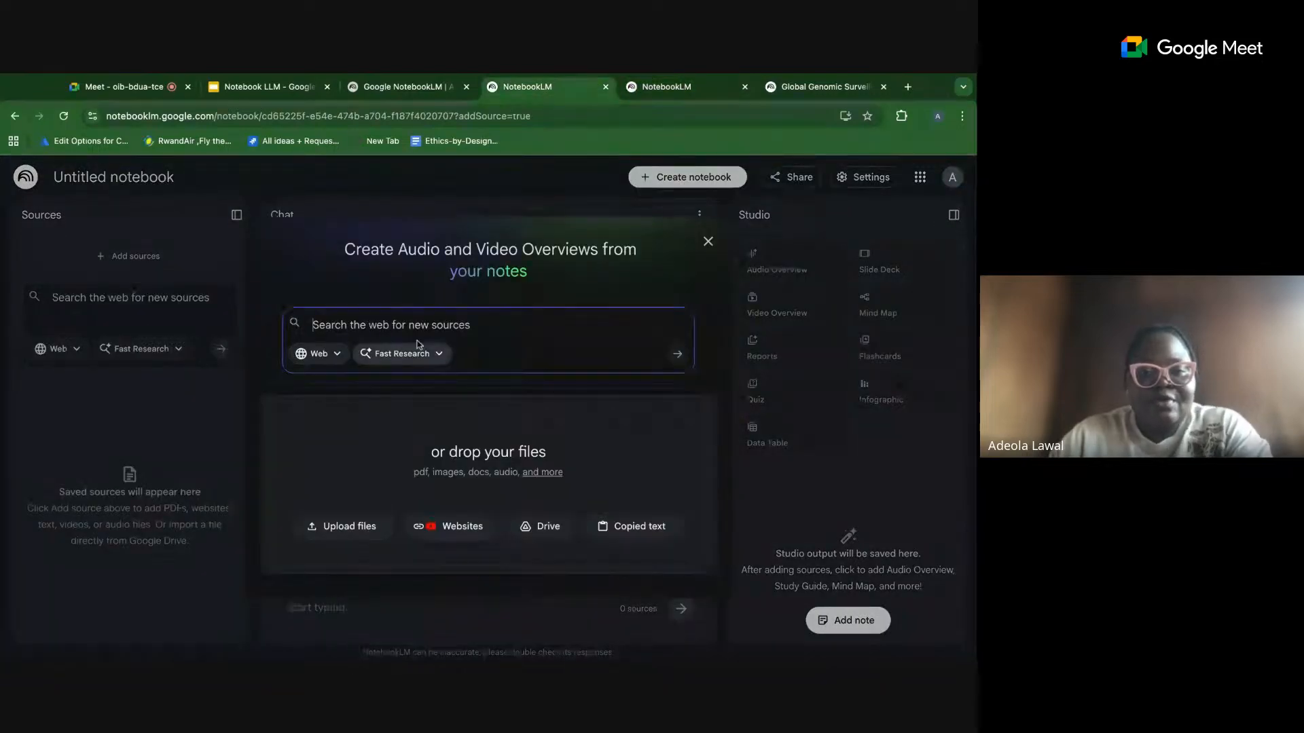
click(452, 534)
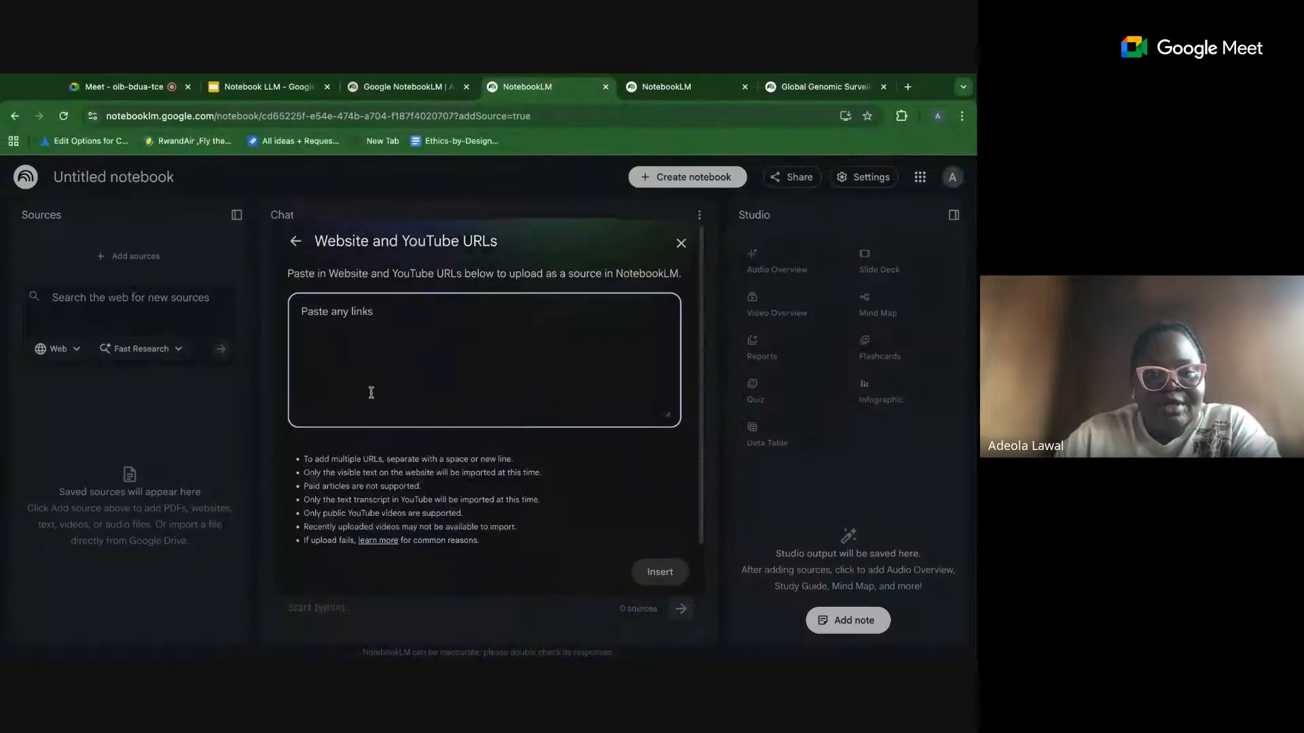
text(https://discovery.researcher.life/article/can-ethiopia-eliminate-malaria-malaria-burden-insights-from-the-pre-elimination-era-current-challenges-and-perspectives/7e912838ddde3a718308e404ae4fba0d)
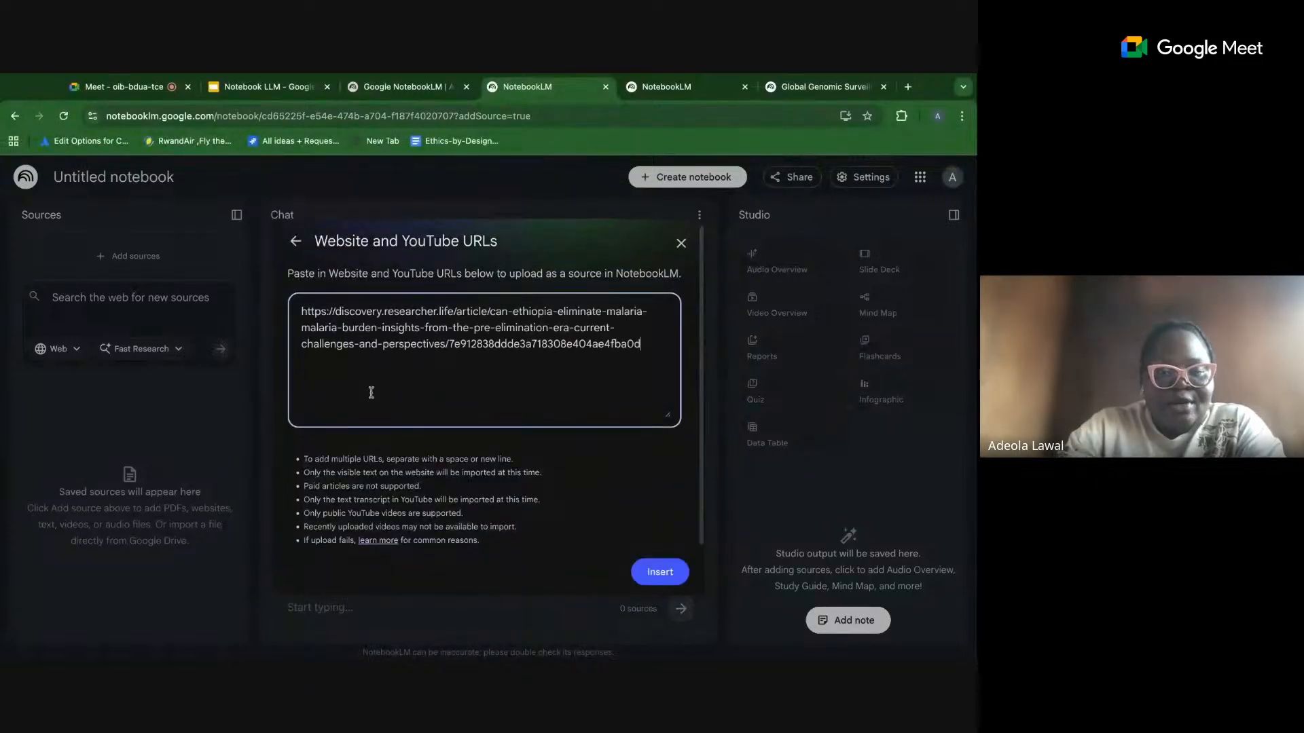
click(659, 572)
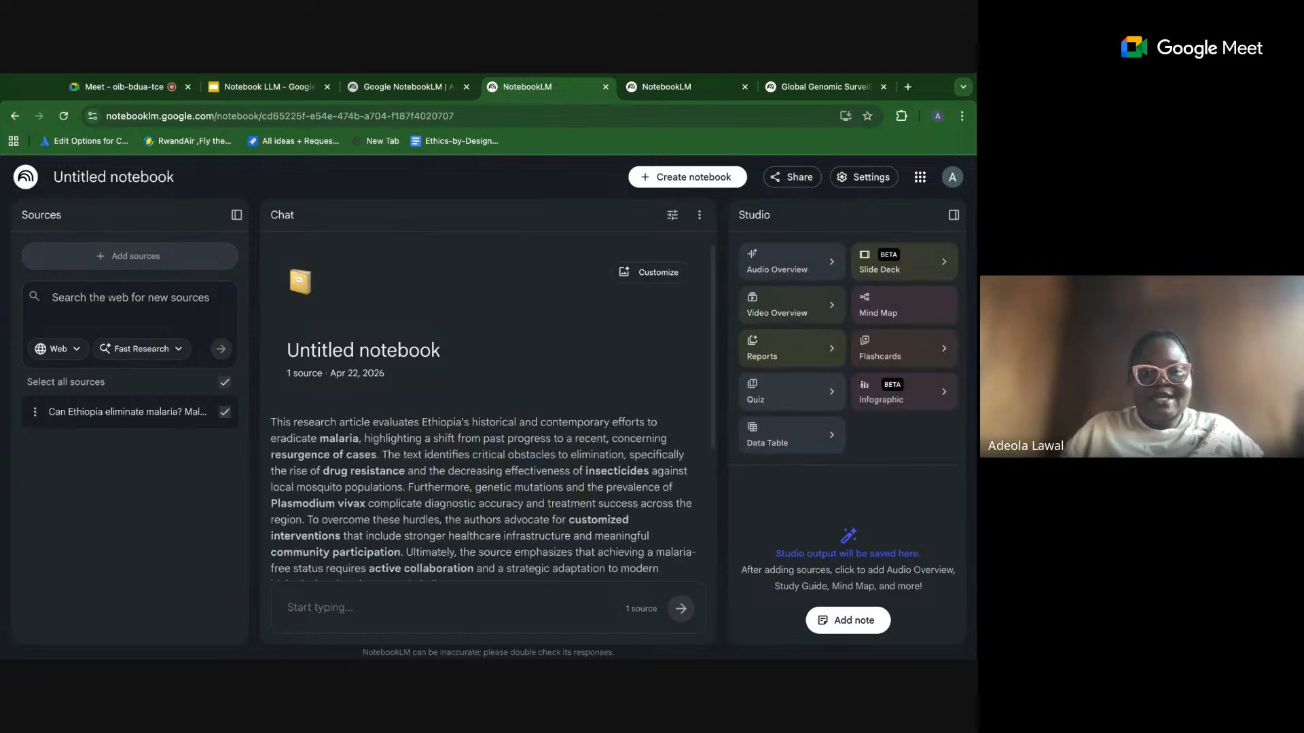
Look over the new notebook's source summary and generate an Audio Overview from its Ethiopia malaria article.
scroll(371, 351, down, 2)
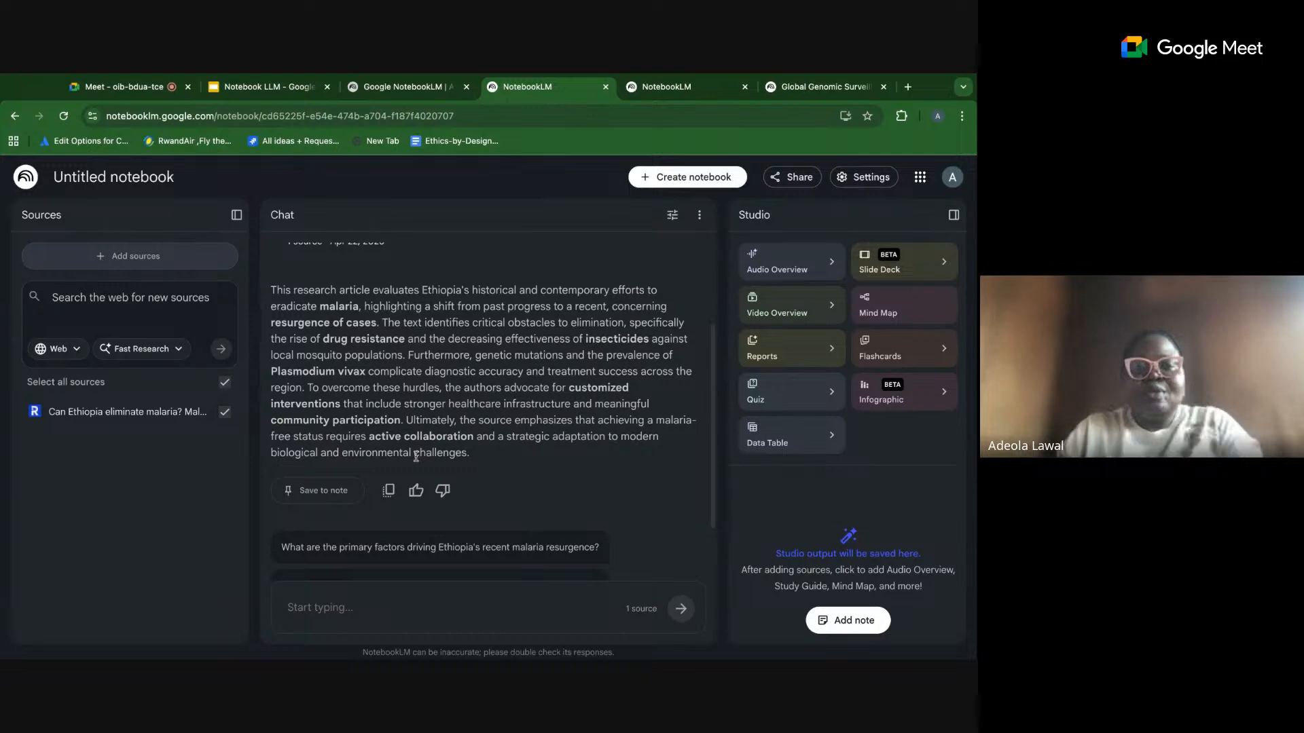
click(824, 87)
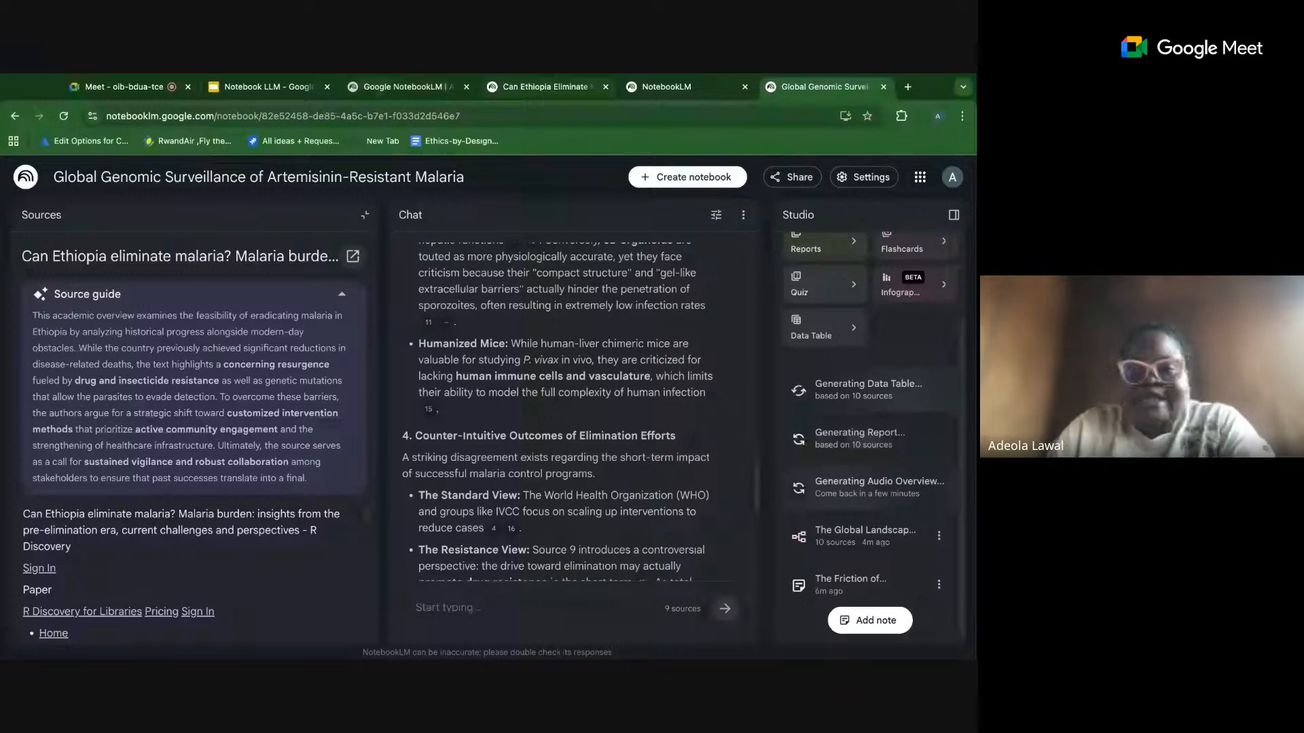
click(545, 87)
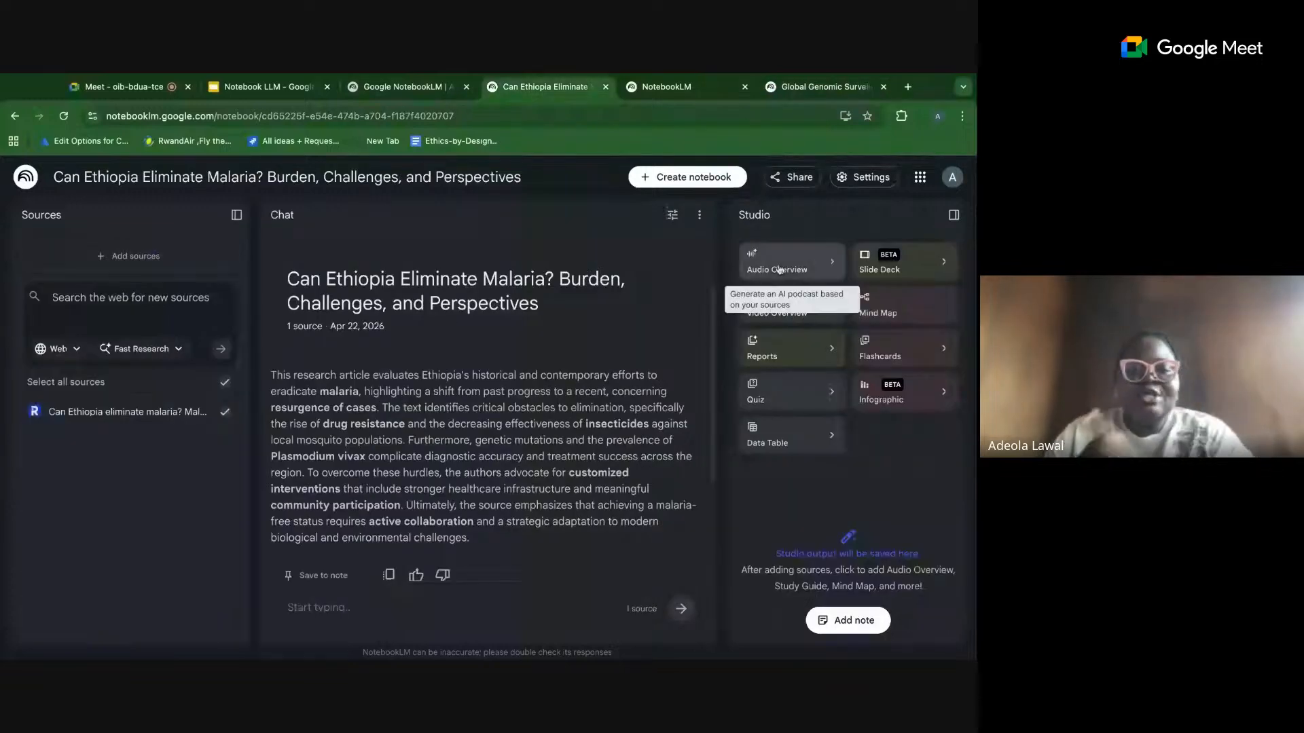
click(831, 262)
click(747, 603)
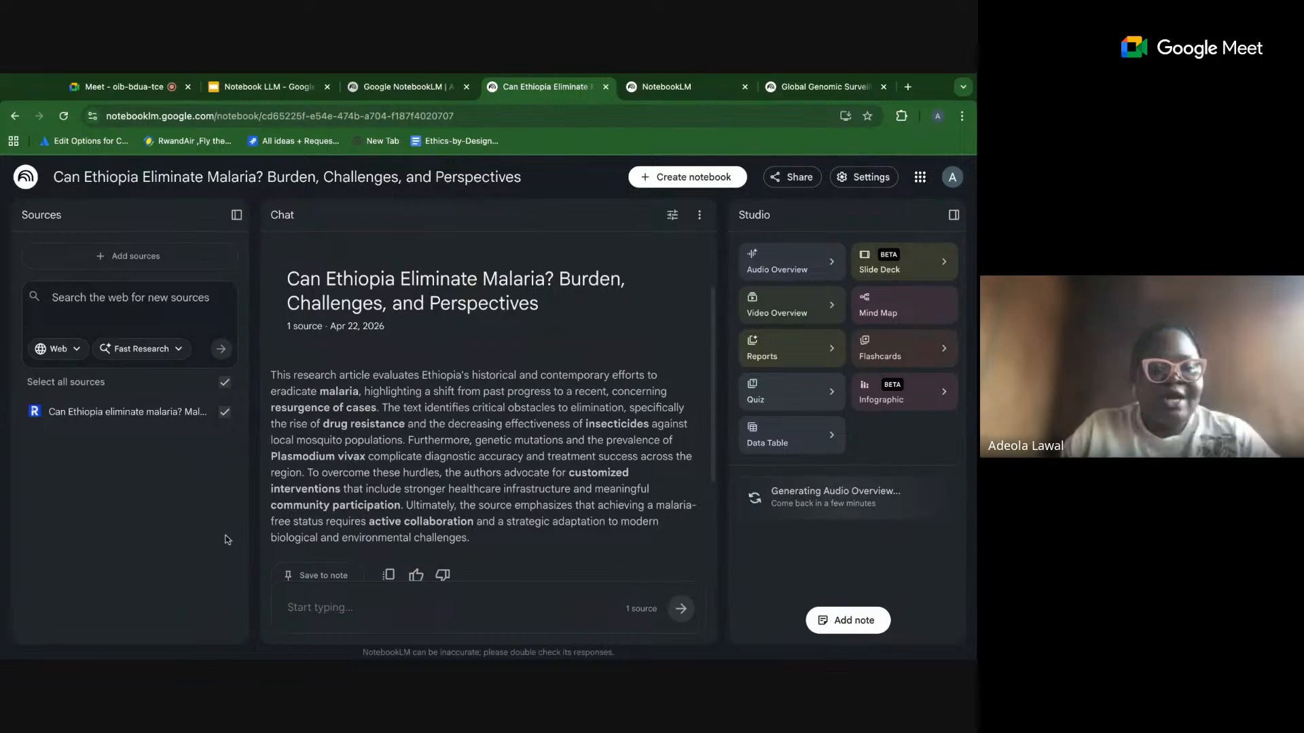
Return to the Global Genomic Surveillance notebook and open its mind map "The Global Landscape of Malaria Control and Elimination".
key(super+Tab)
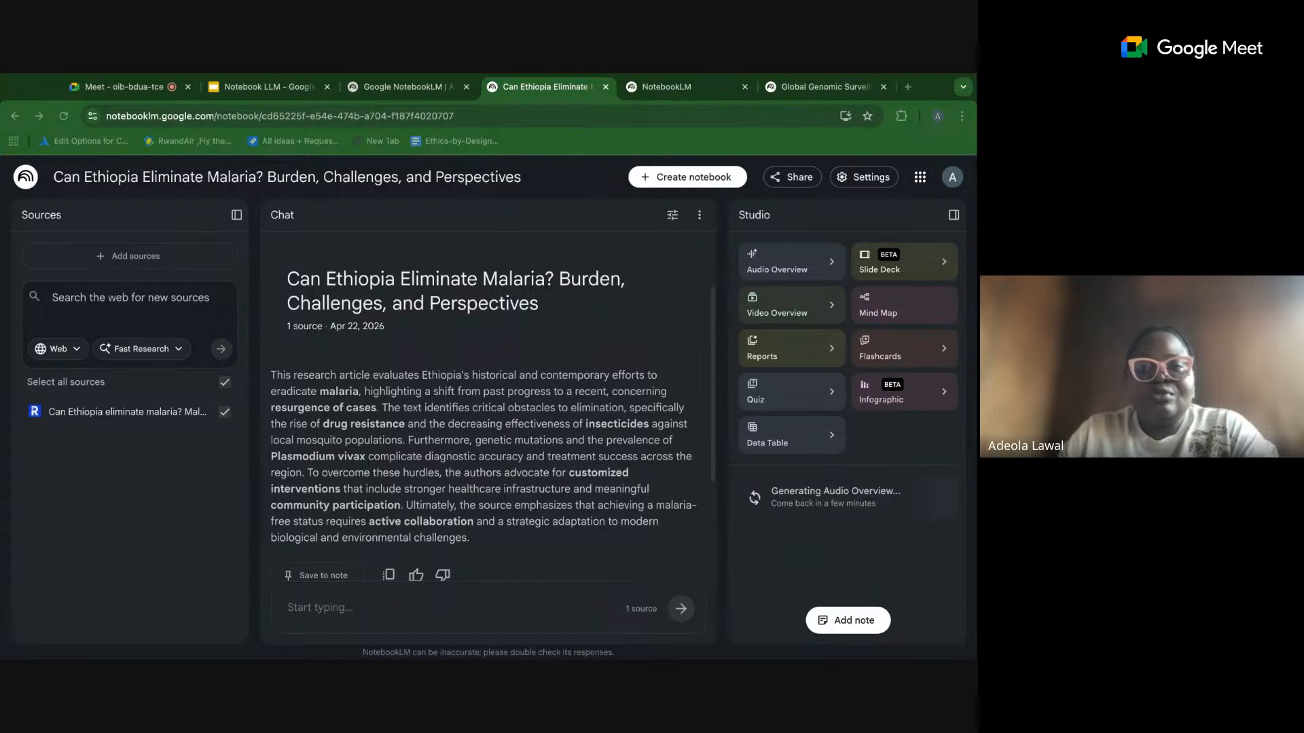
click(666, 87)
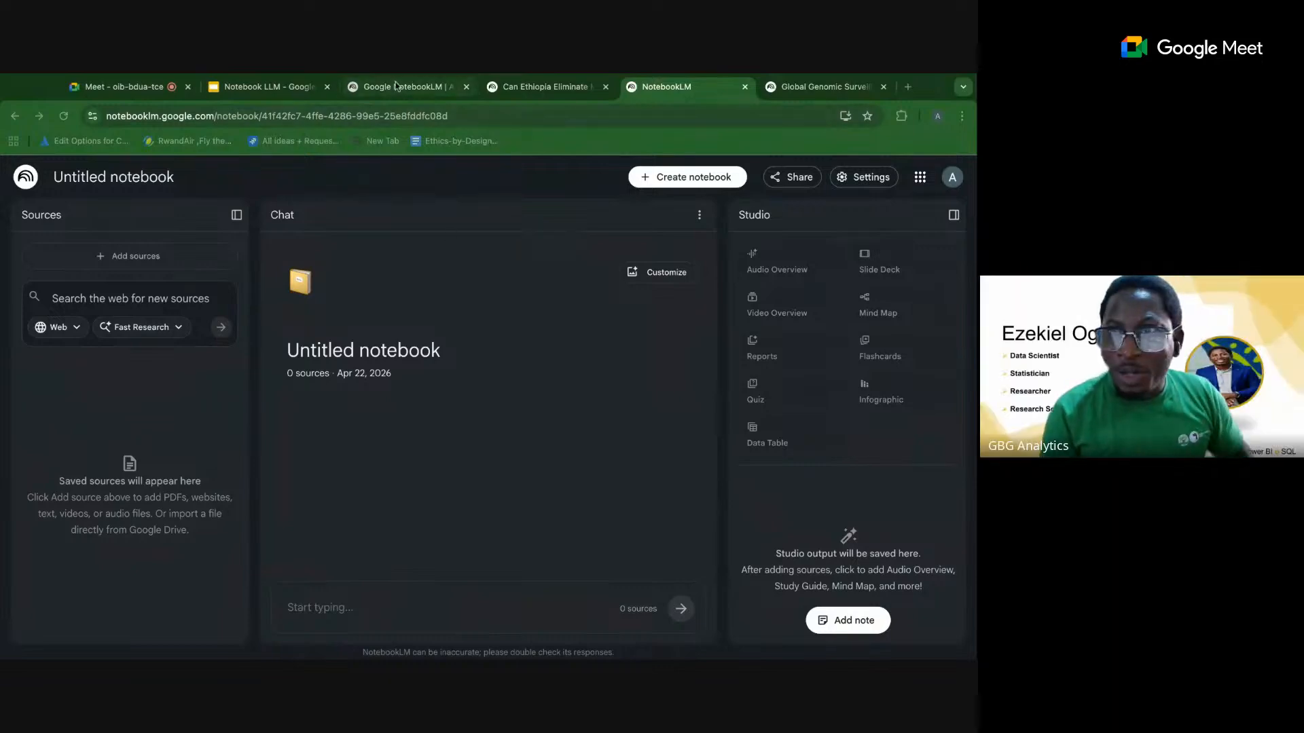
click(396, 85)
click(277, 88)
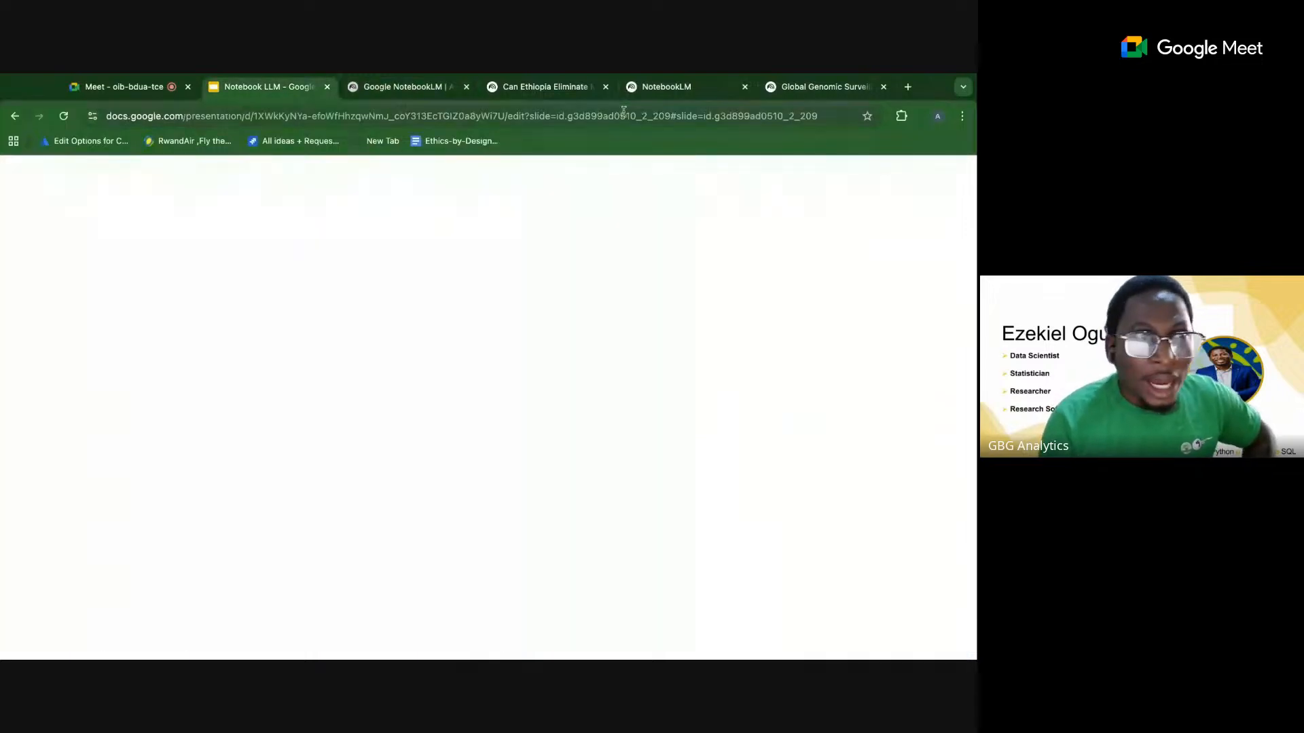
click(650, 94)
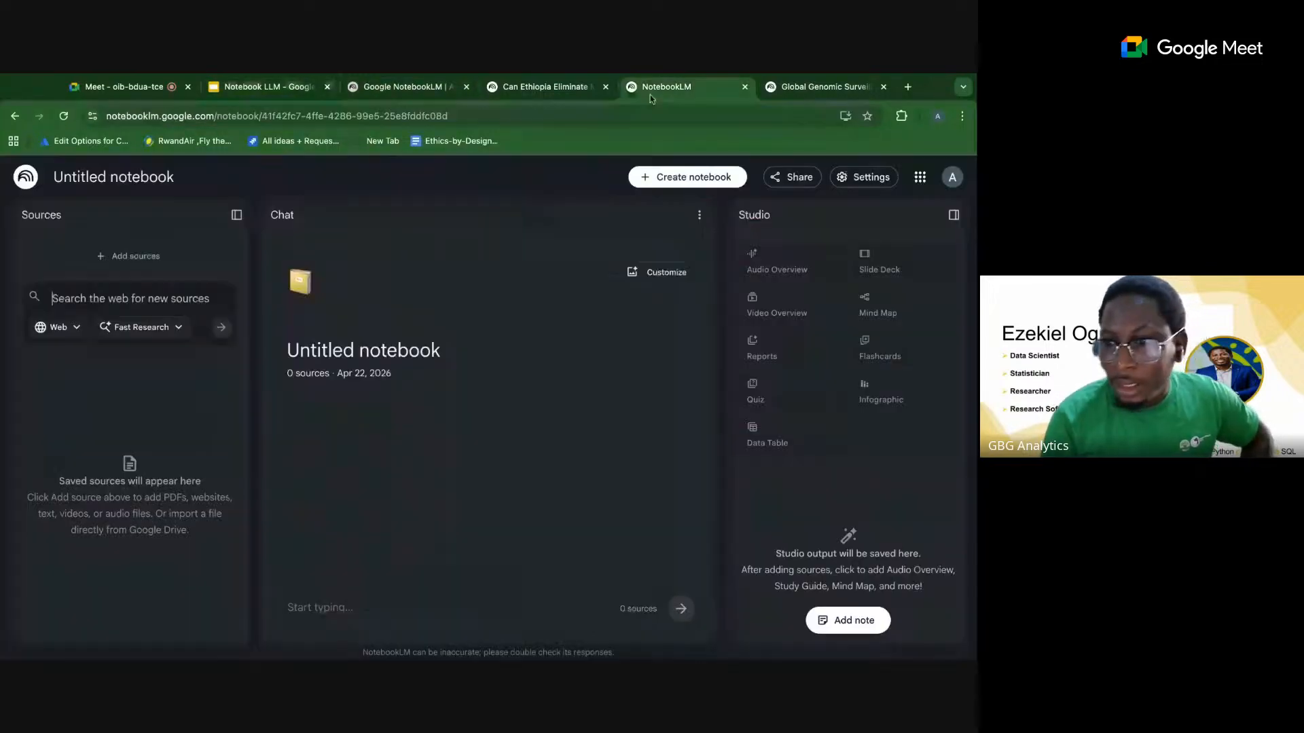
click(807, 91)
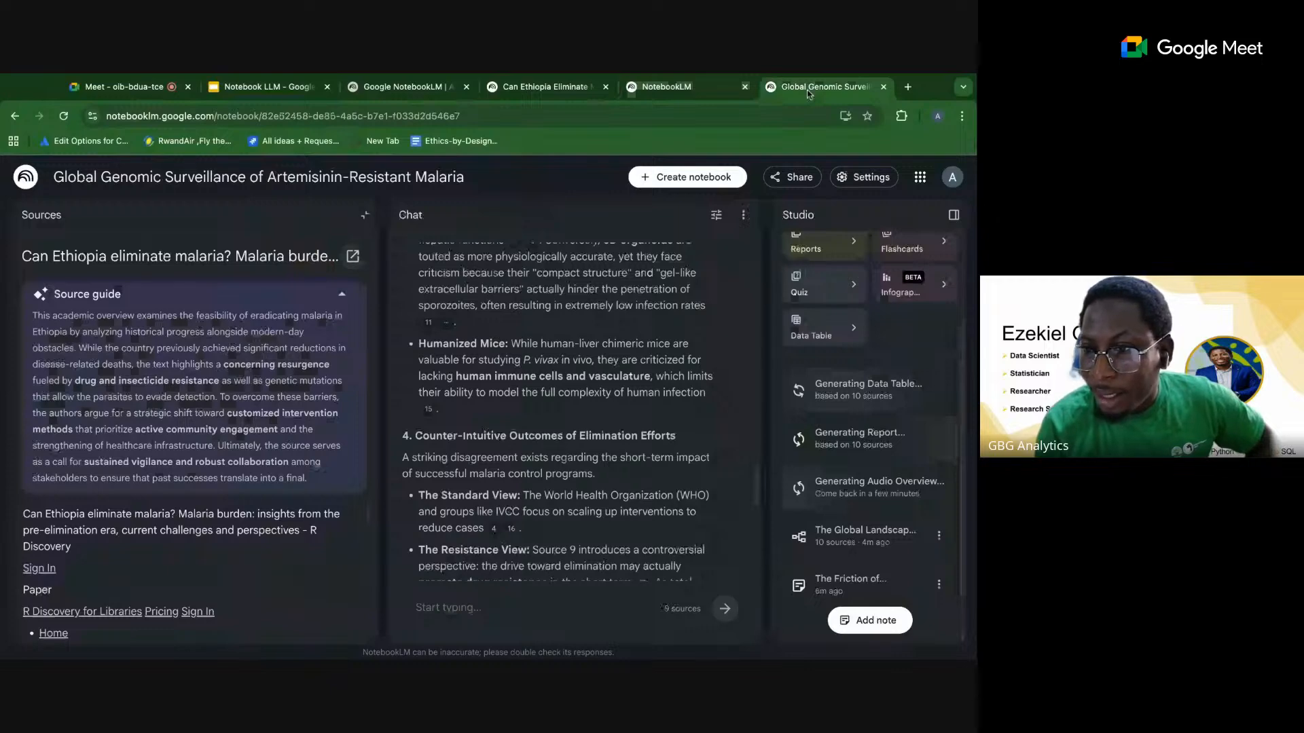
click(818, 540)
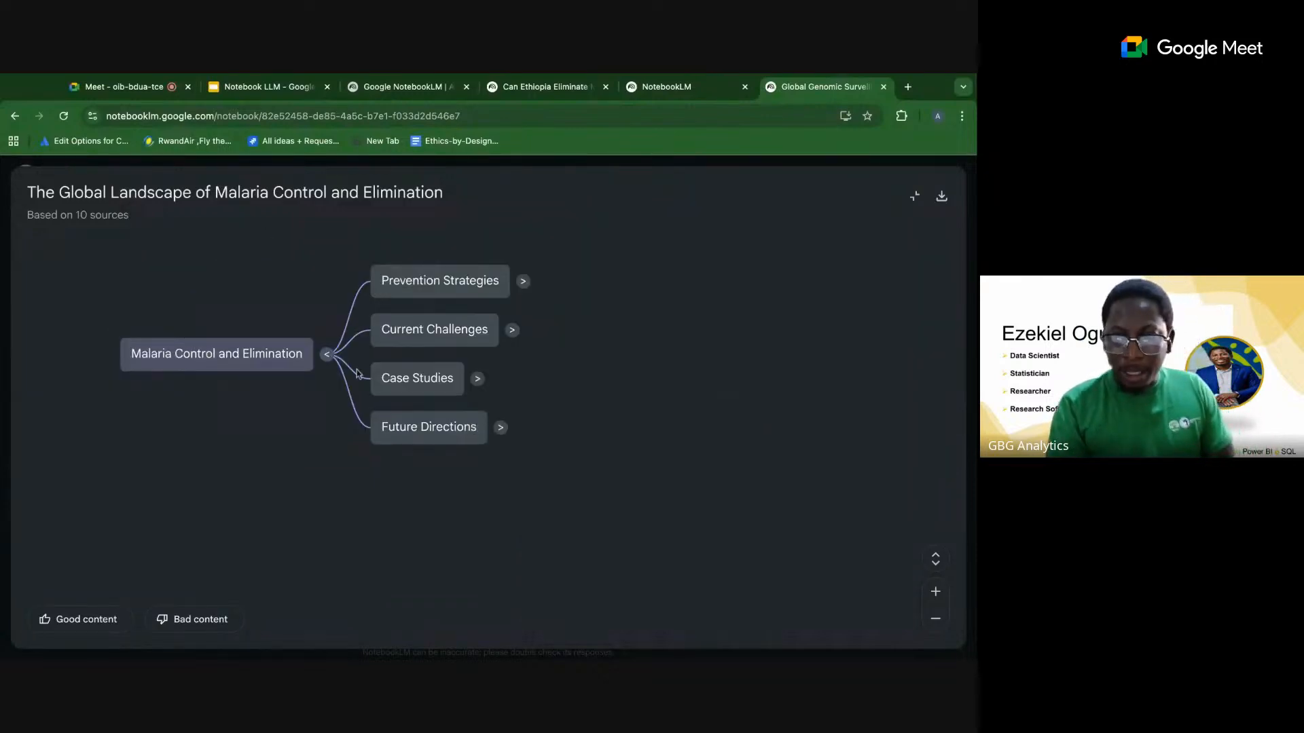
key(super+Tab)
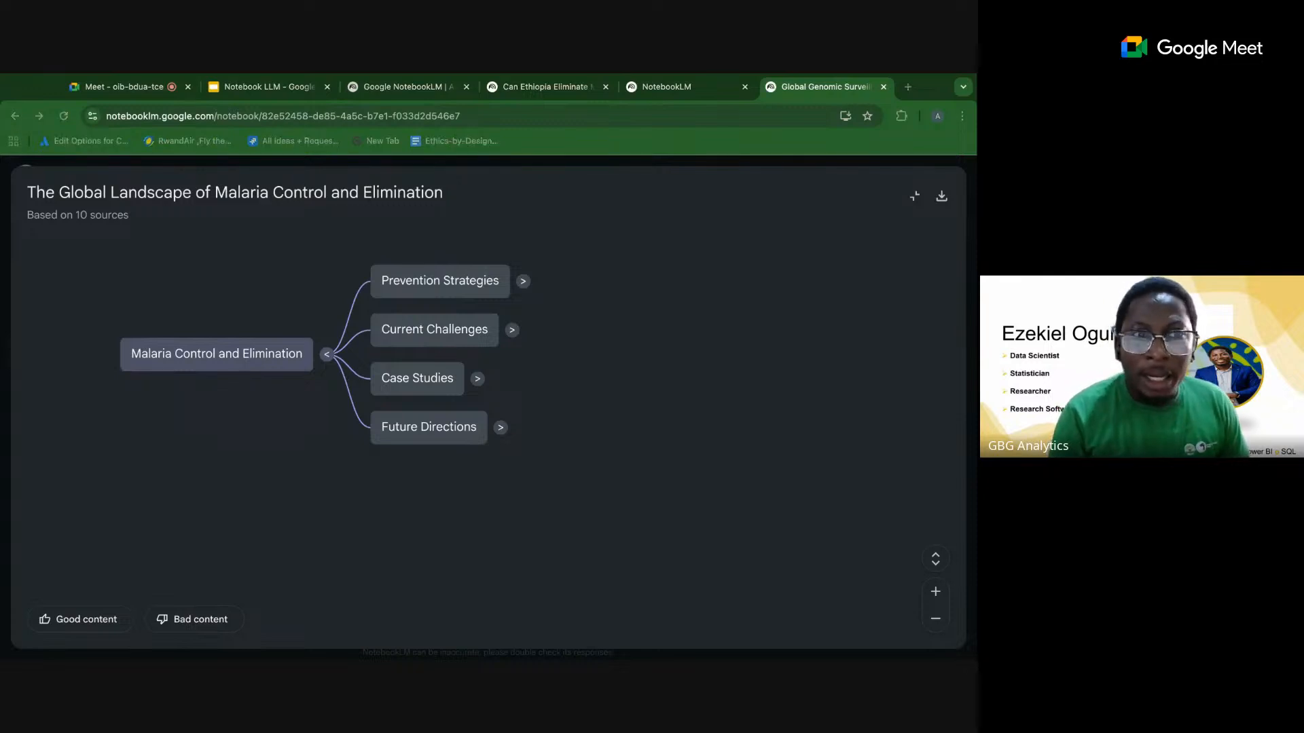